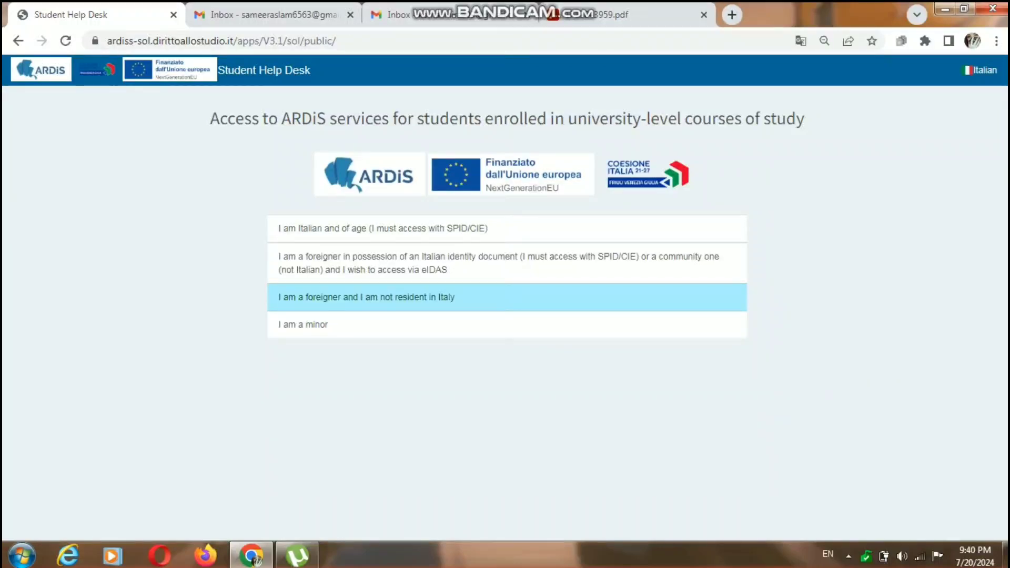
Choose access as a foreigner not resident in Italy, with University of Trieste (not yet enrolled) as the place of study
click(507, 297)
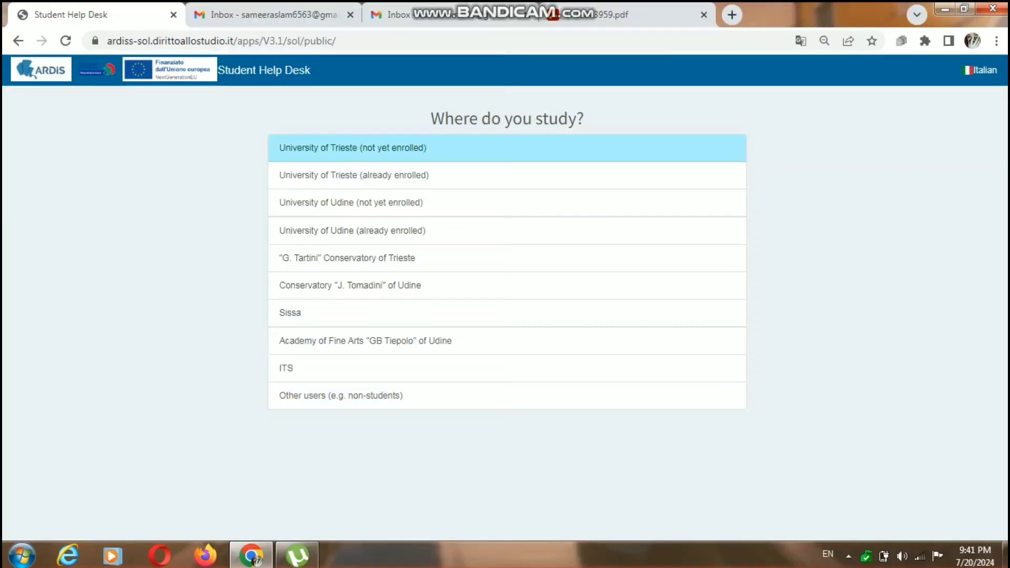
click(353, 148)
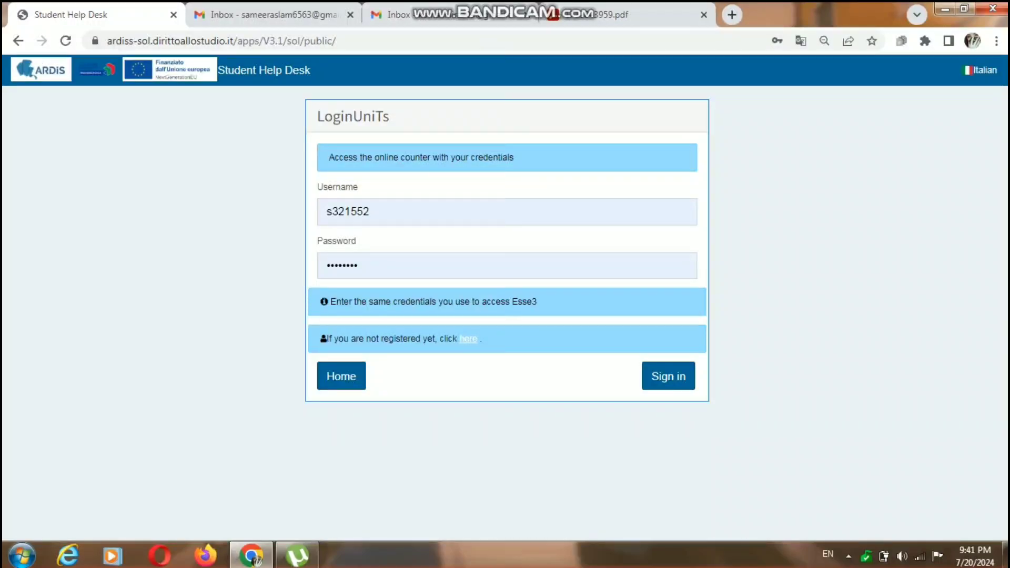
Open the new user registration page from the login form to view its required sections, and return to the login page
click(469, 339)
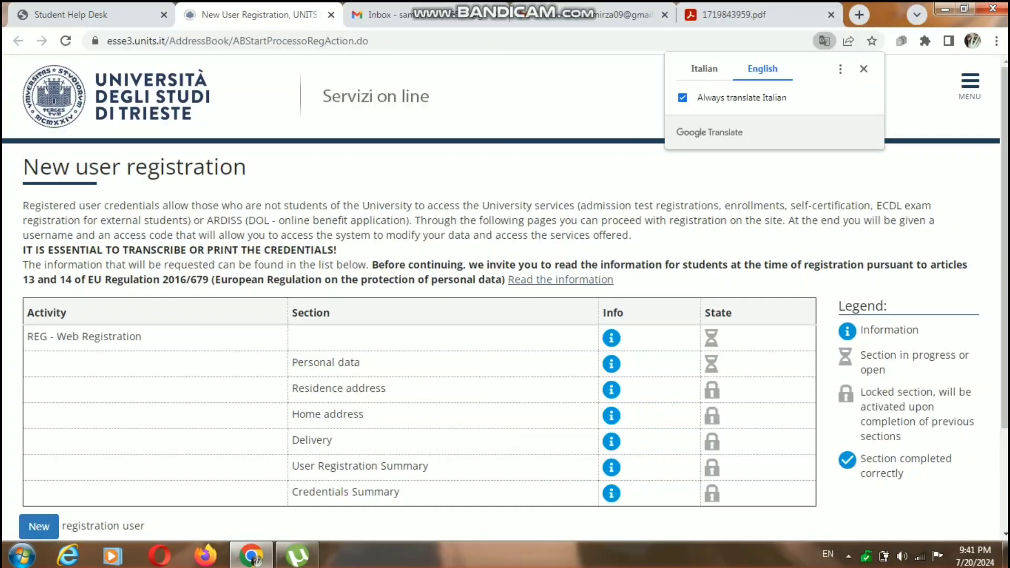
key(ctrl+minus)
key(ctrl+minus)
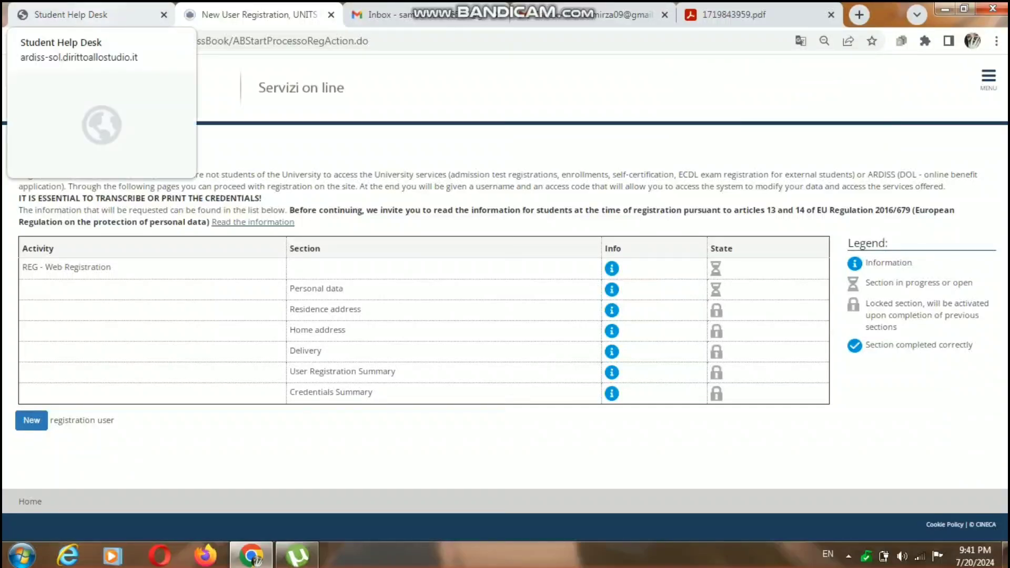
click(79, 14)
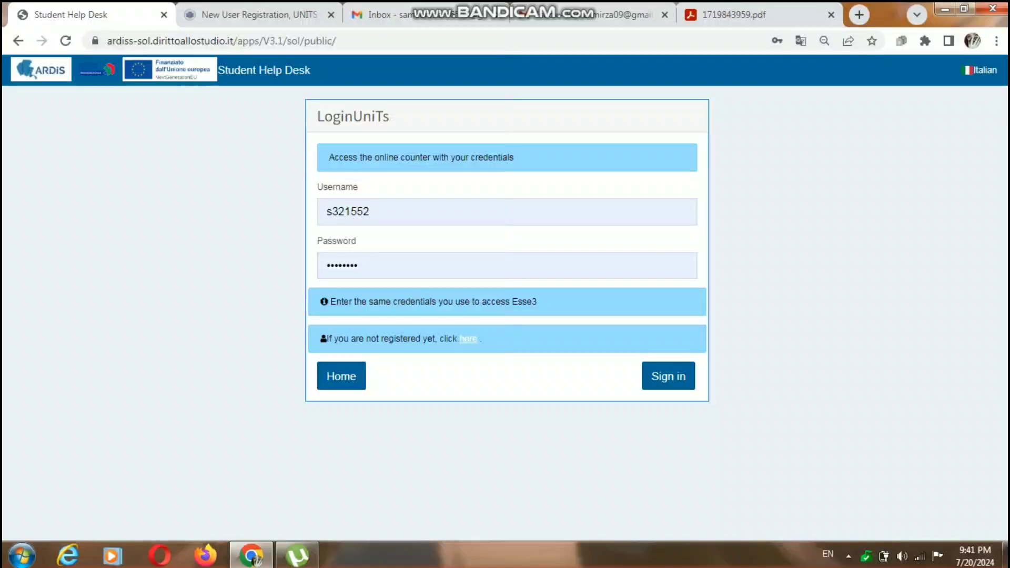
Sign in with the prefilled credentials and accept the information on the processing of personal data as read
click(669, 376)
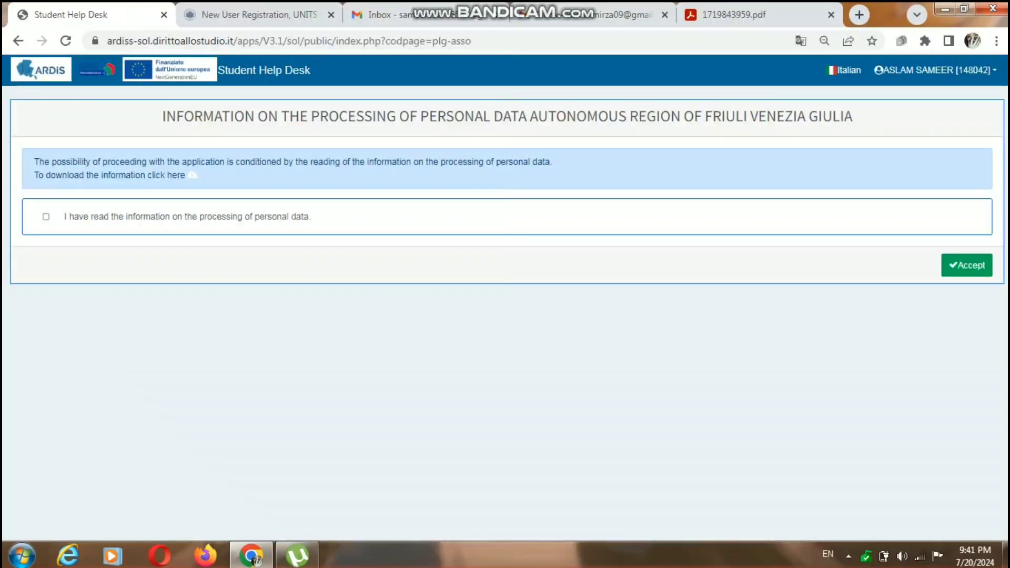
click(46, 217)
click(967, 265)
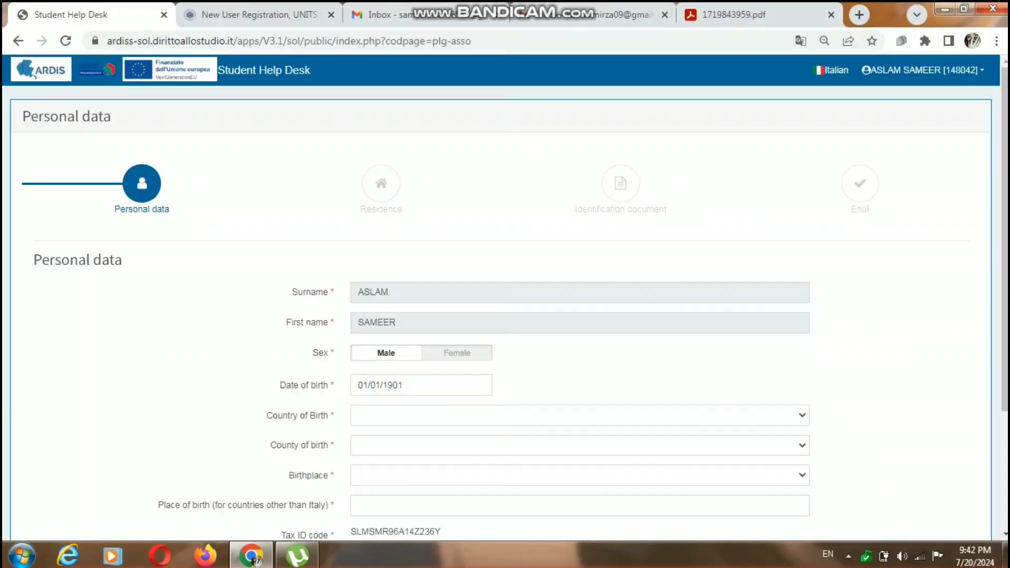
click(416, 386)
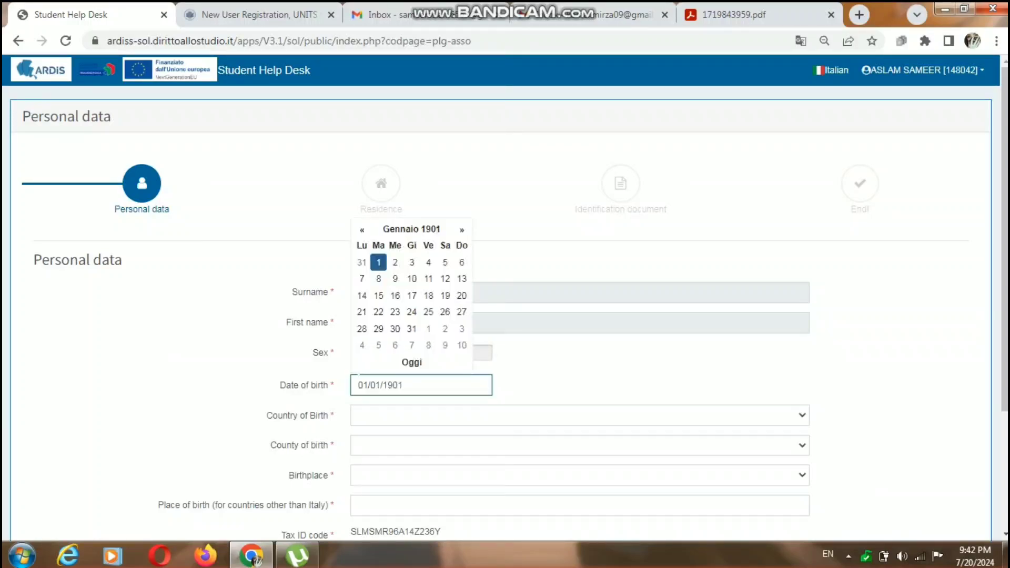
key(BackSpace)
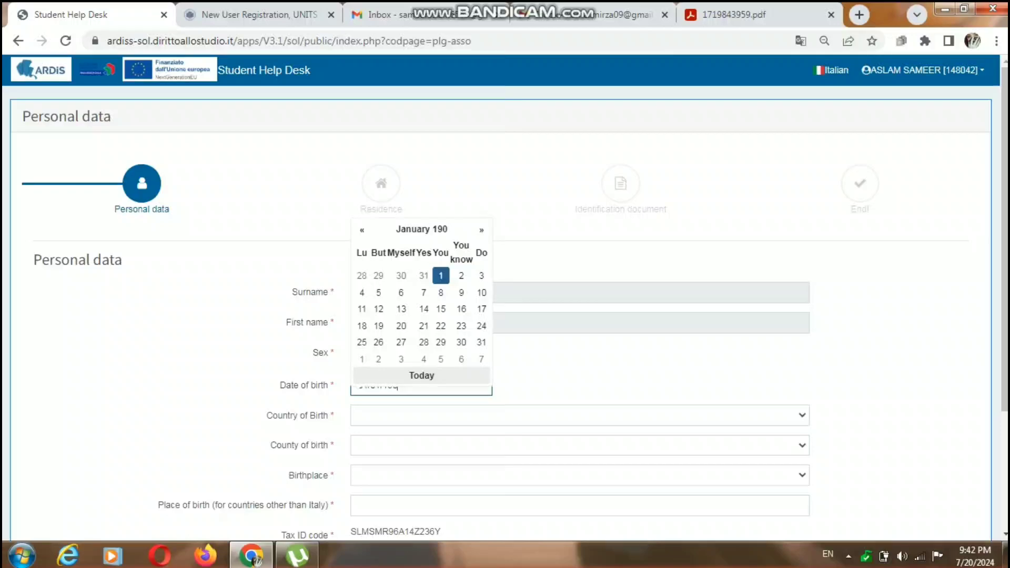
text(9)
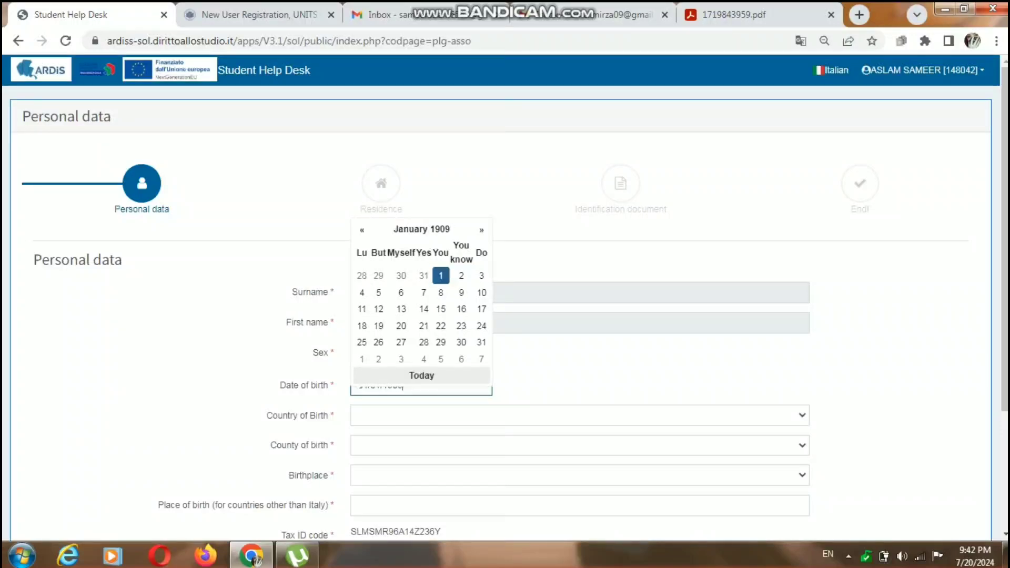
click(574, 371)
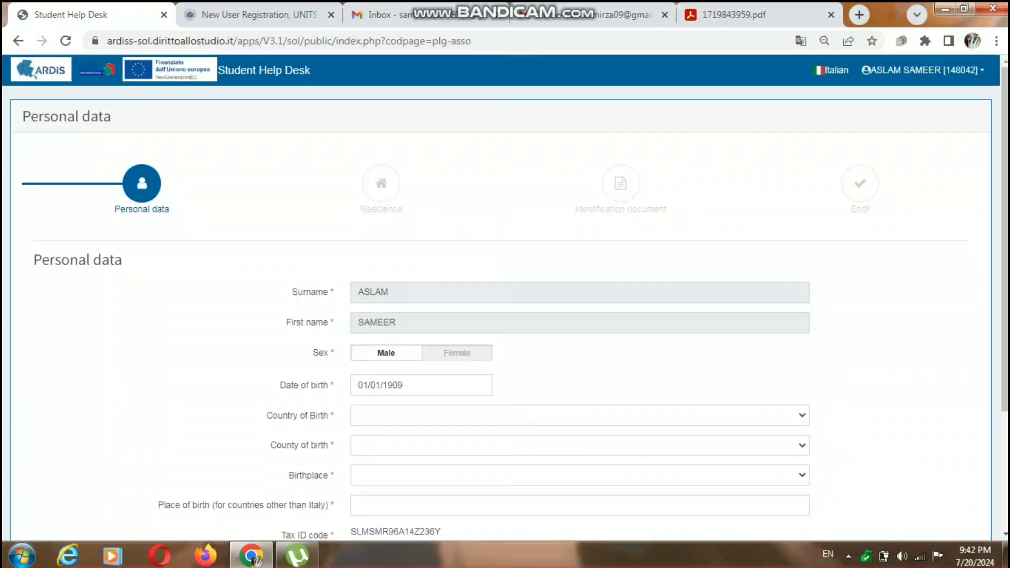
click(399, 385)
click(422, 216)
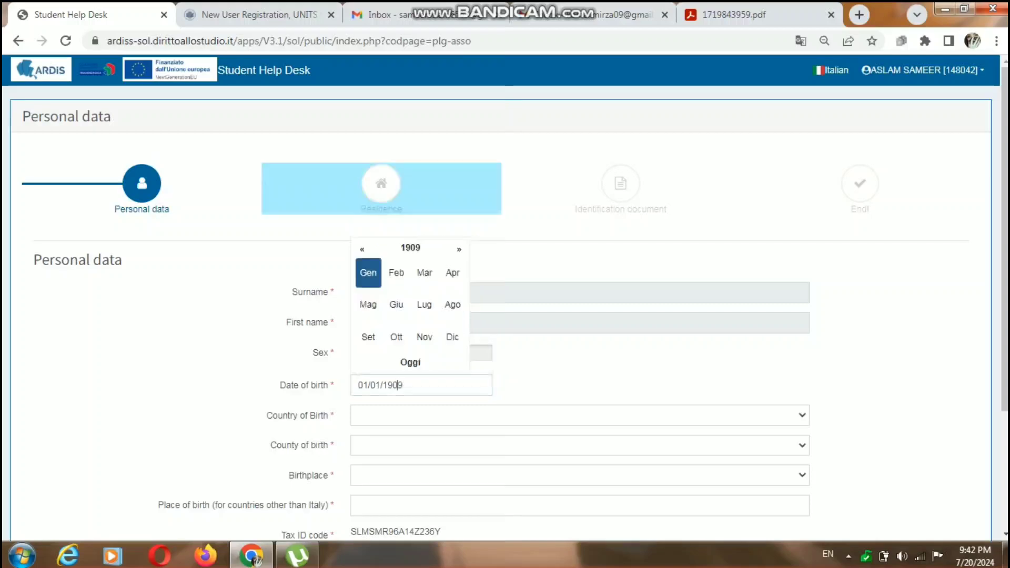
click(410, 248)
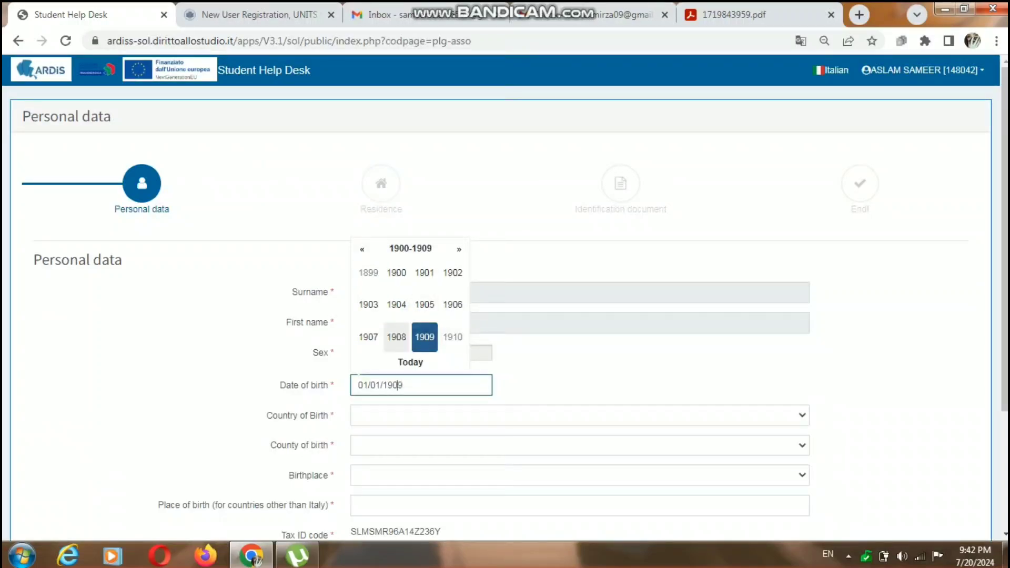
click(362, 249)
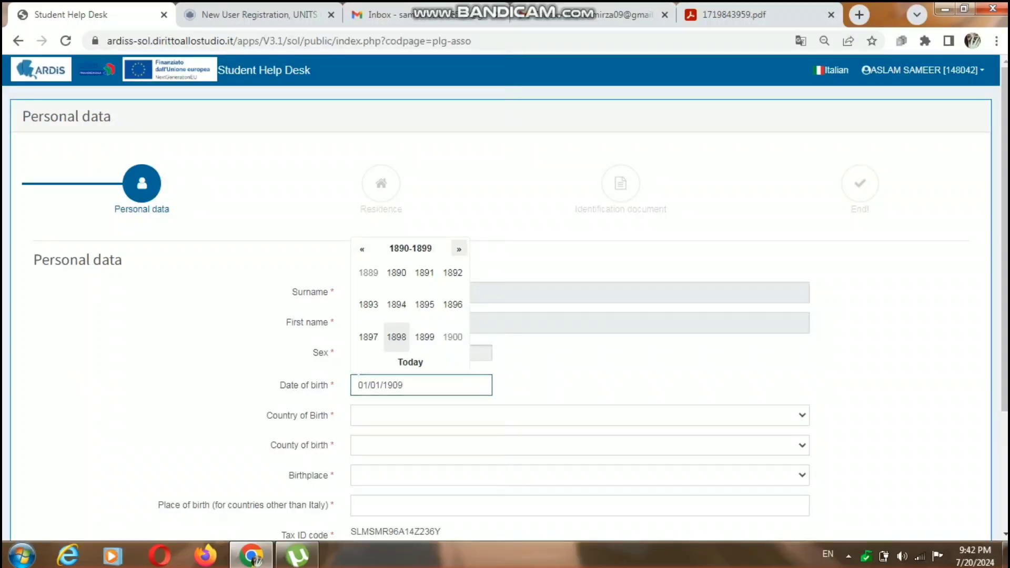
click(459, 249)
click(459, 249)
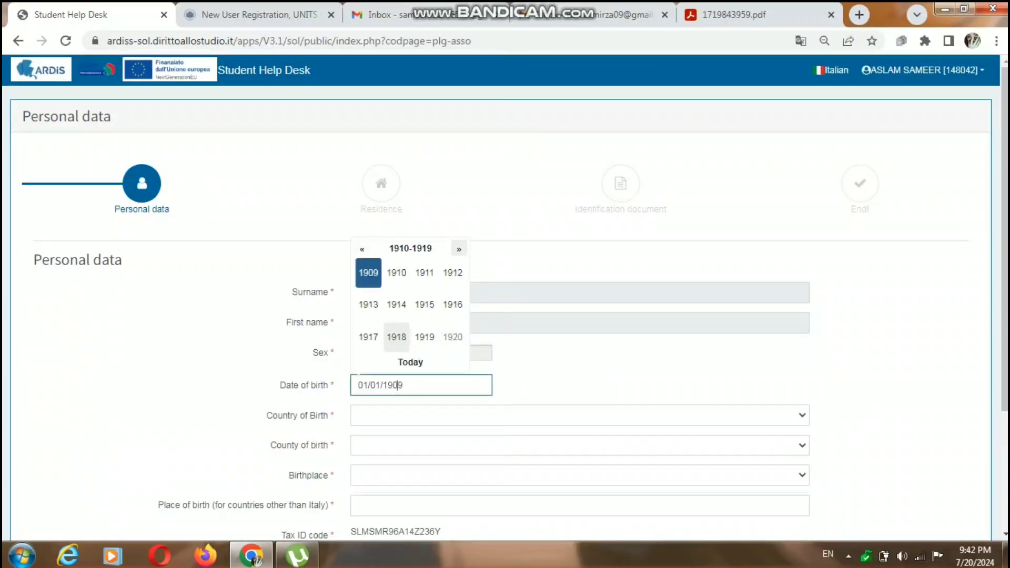
click(459, 249)
click(459, 249)
click(459, 249)
click(459, 248)
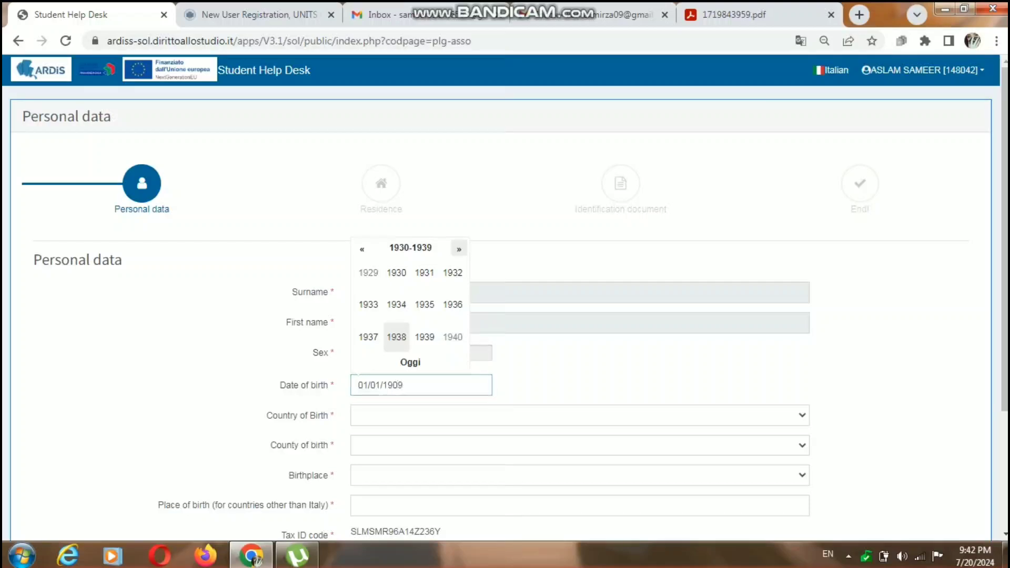
click(459, 249)
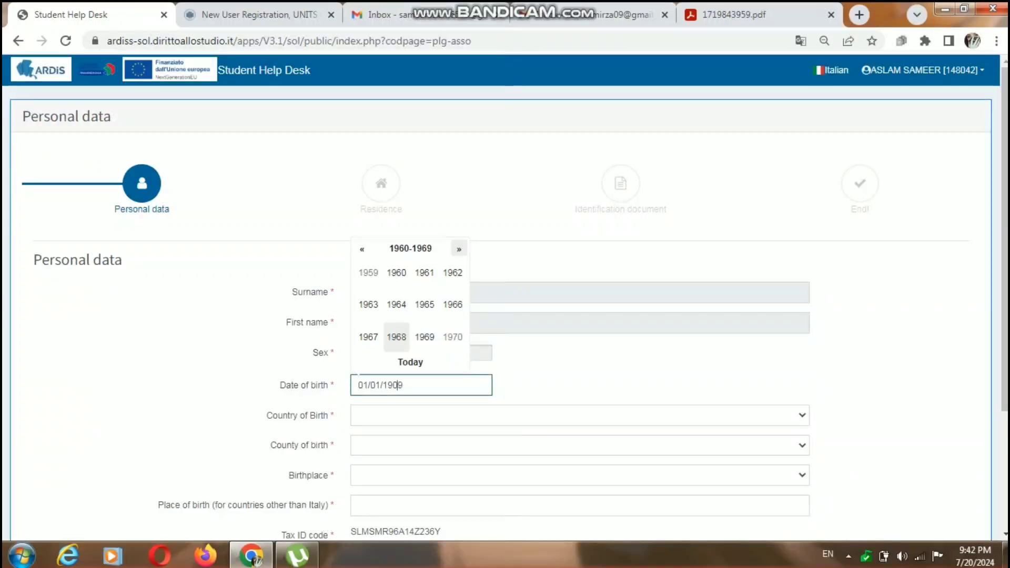
click(459, 249)
click(459, 249)
click(459, 249)
click(459, 249)
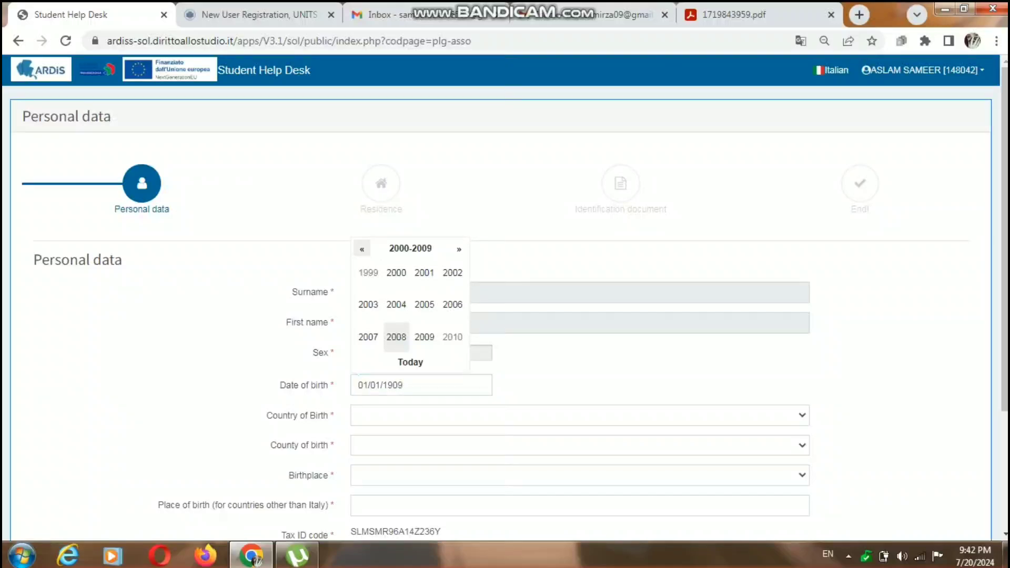
click(362, 249)
Replace the last two digits of the year in the date of birth with those of the applicant's birth year
key(BackSpace)
key(BackSpace)
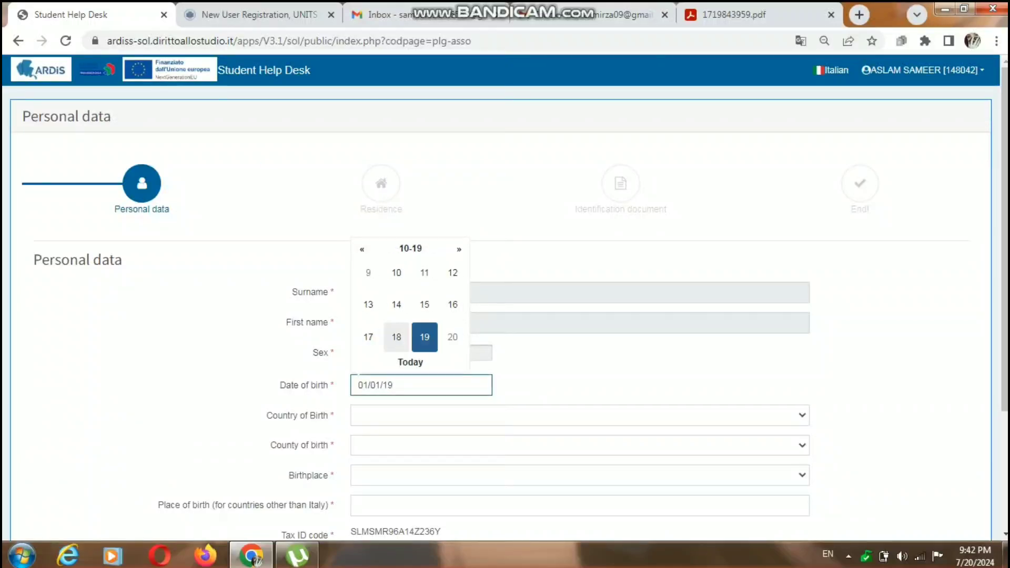
text(96)
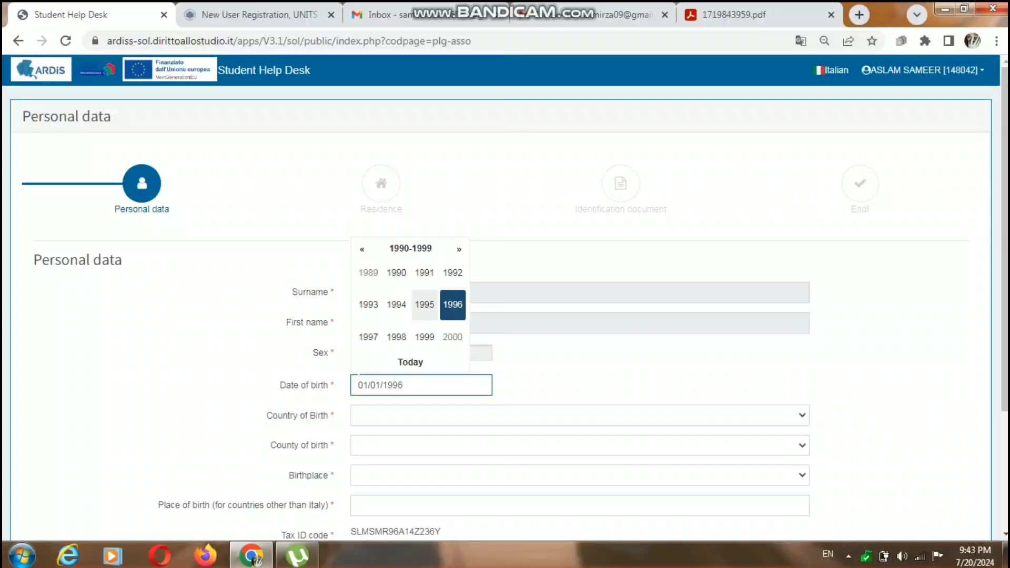
click(595, 365)
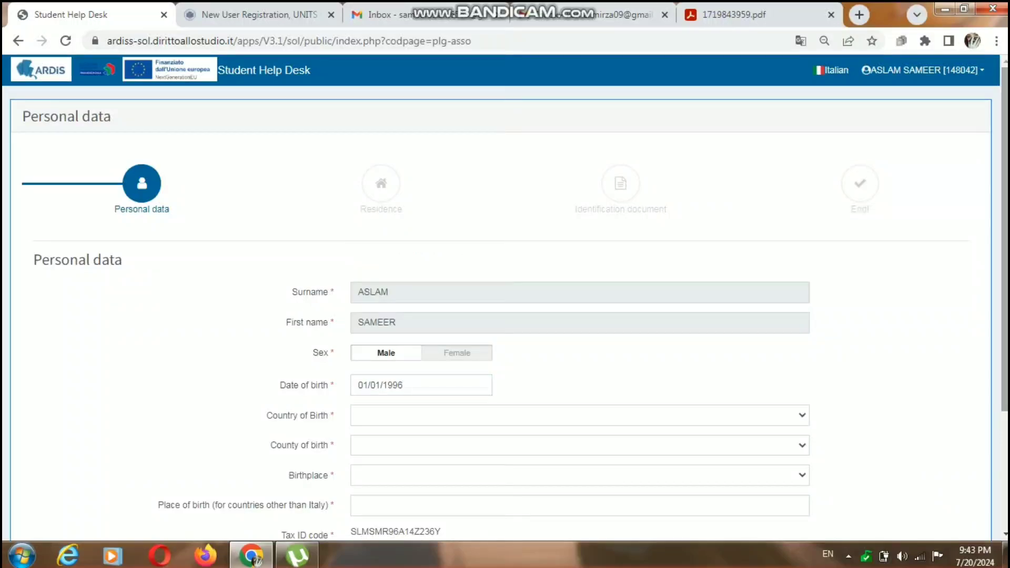
Set the country of birth to PAKISTAN (Z236)
scroll(505, 305, down, 3)
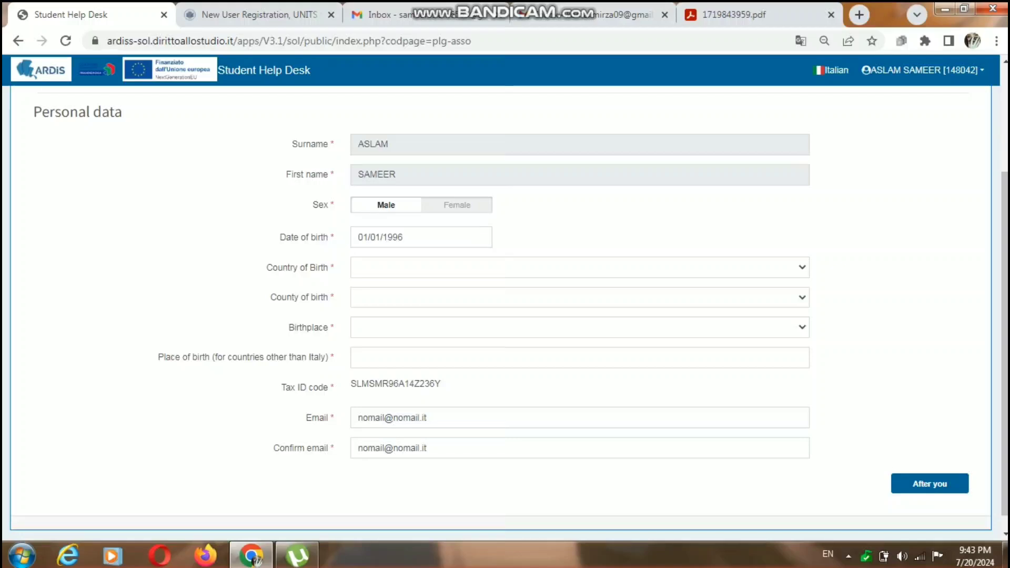
click(579, 267)
text(pak)
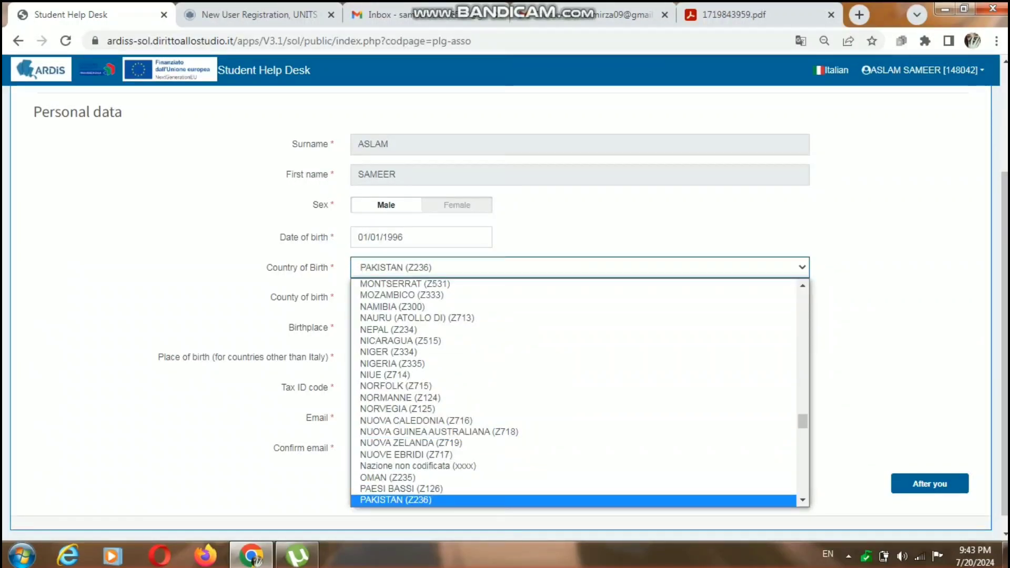
key(Return)
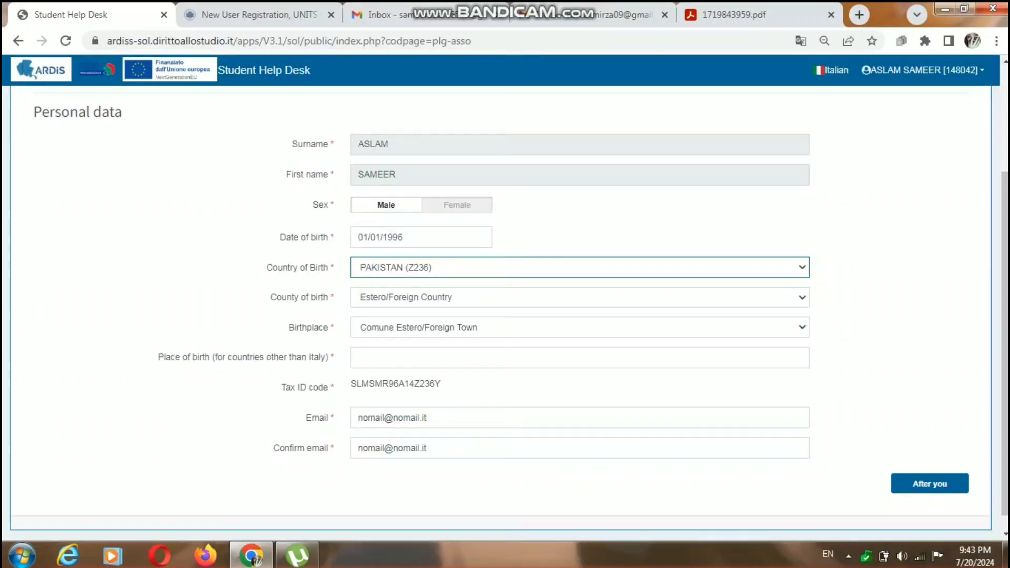
Enter "Bhimber, pakistan" as the place of birth for countries other than Italy
click(540, 358)
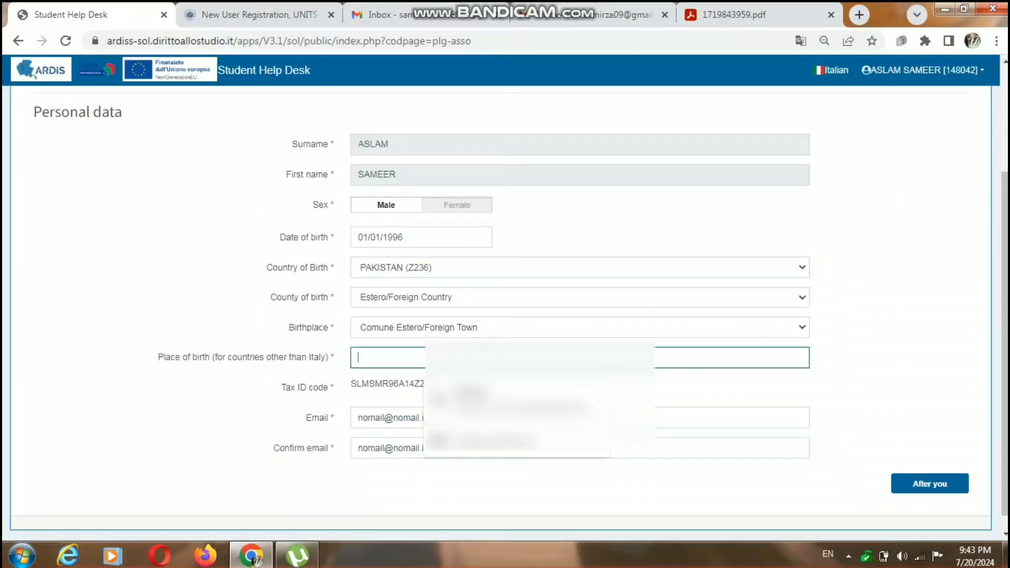
text(Bhim)
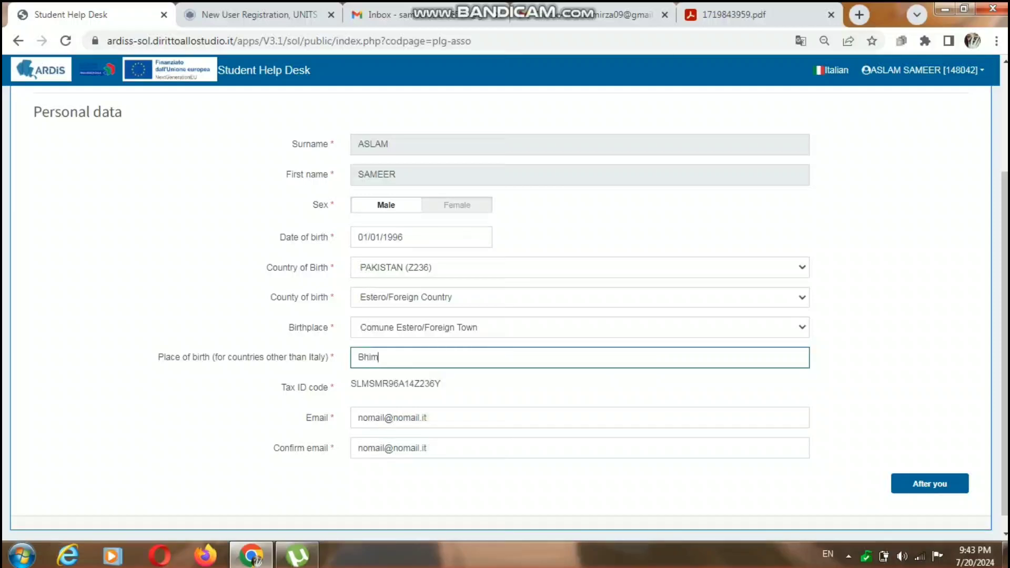
text(ber.)
key(BackSpace)
text(, pakistan)
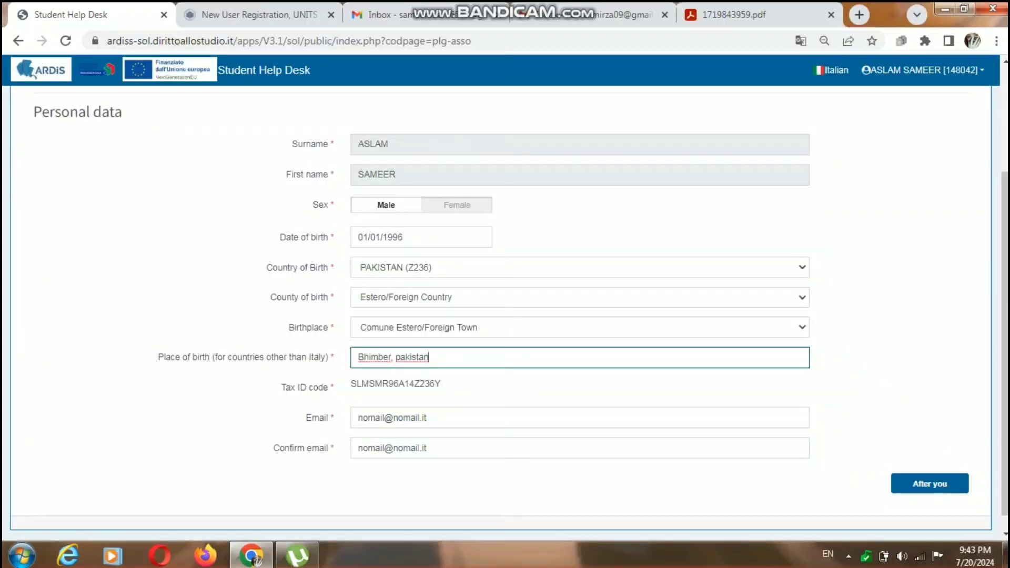
Replace the placeholder address in the Email field with the applicant's e-mail address
click(428, 418)
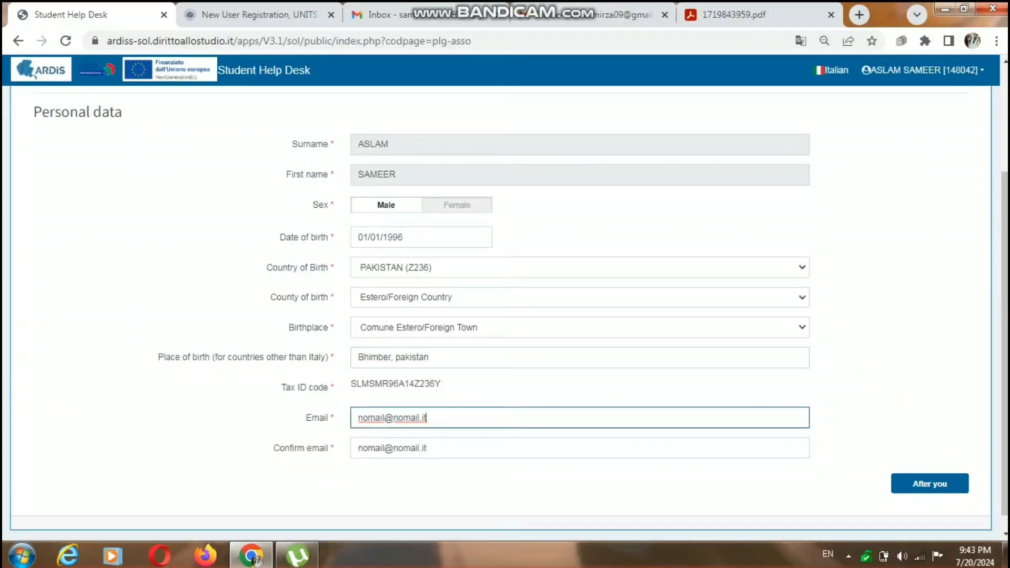
key(BackSpace)
key(BackSpace)
key(BackSpace)
key(ctrl+a)
key(BackSpace)
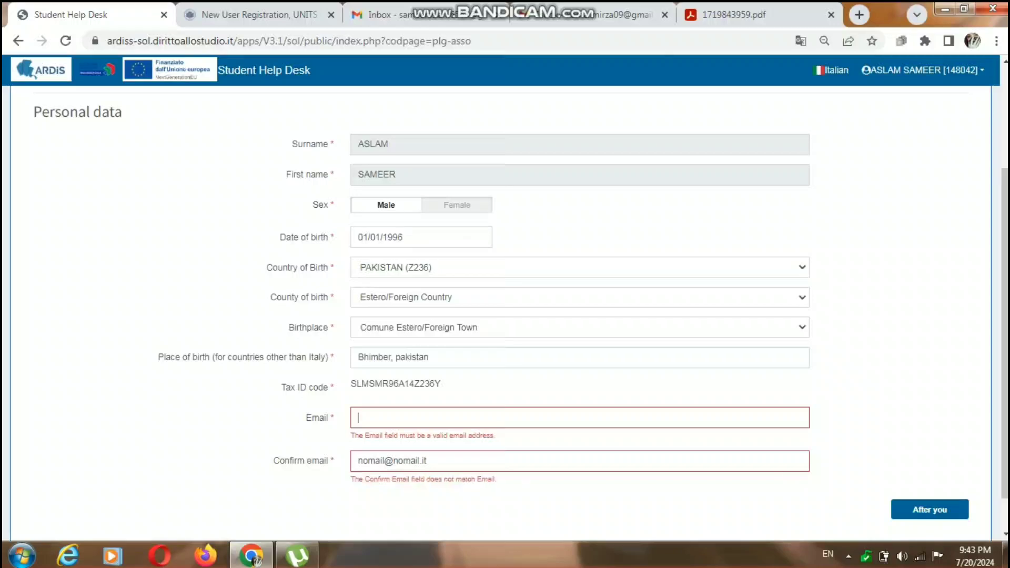
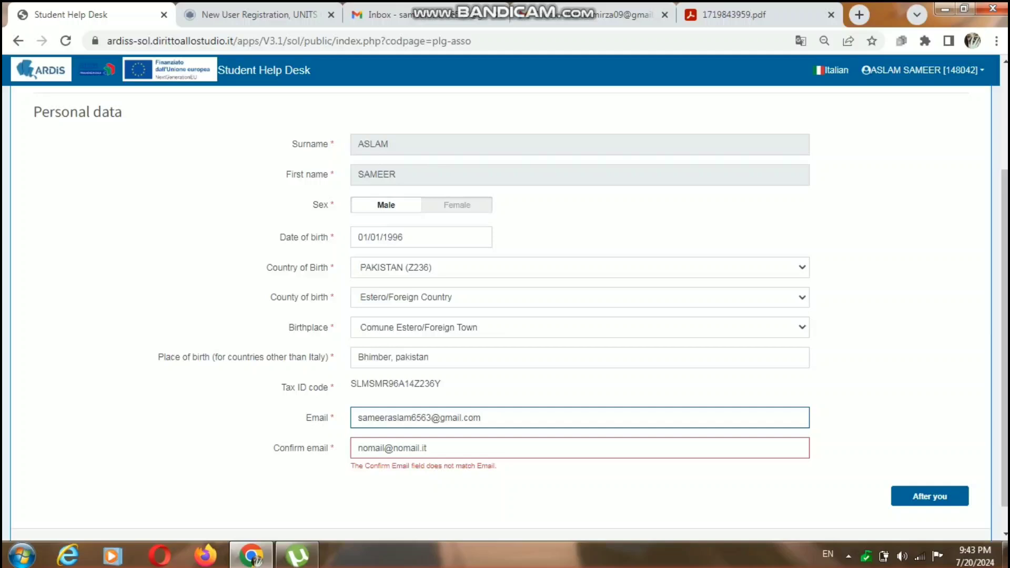
Replace the placeholder in the Confirm email field with the applicant's e-mail address and proceed to the Residence section
click(429, 448)
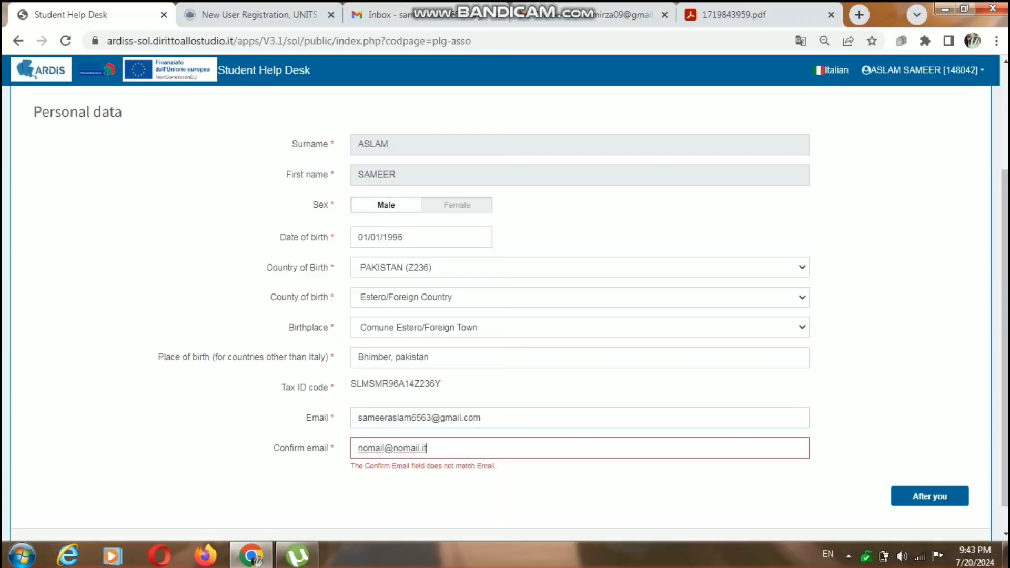
key(BackSpace)
key(BackSpace)
key(BackSpace)
key(BackSpace)
key(BackSpace)
key(BackSpace)
key(BackSpace)
key(BackSpace)
key(BackSpace)
key(BackSpace)
key(BackSpace)
key(BackSpace)
key(BackSpace)
key(BackSpace)
key(BackSpace)
key(BackSpace)
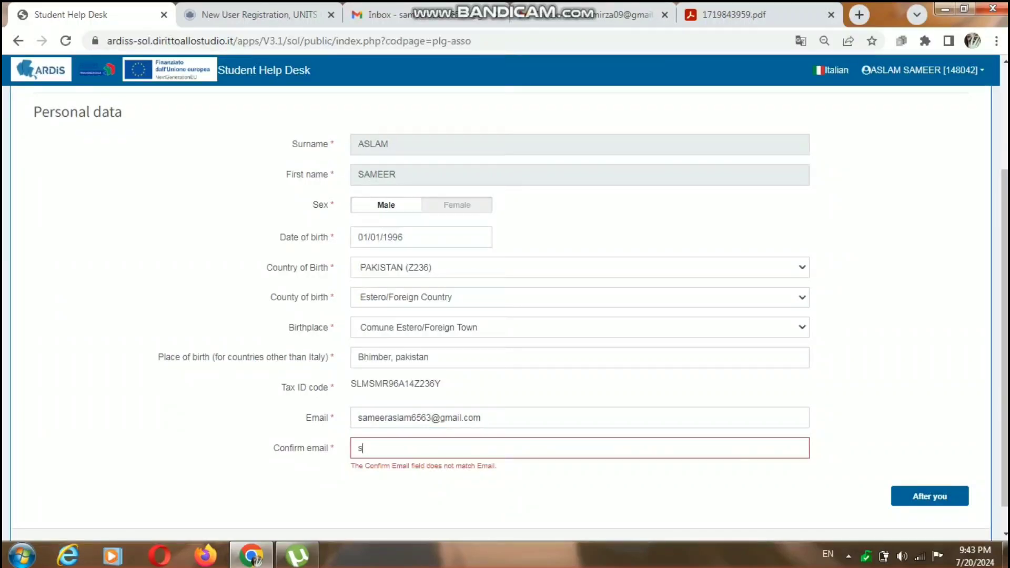
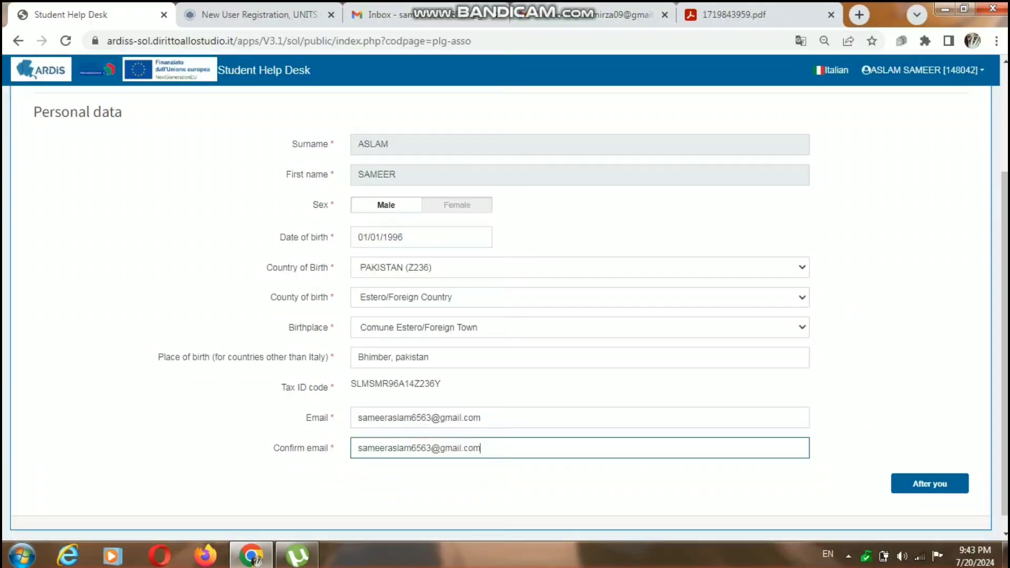
key(Tab)
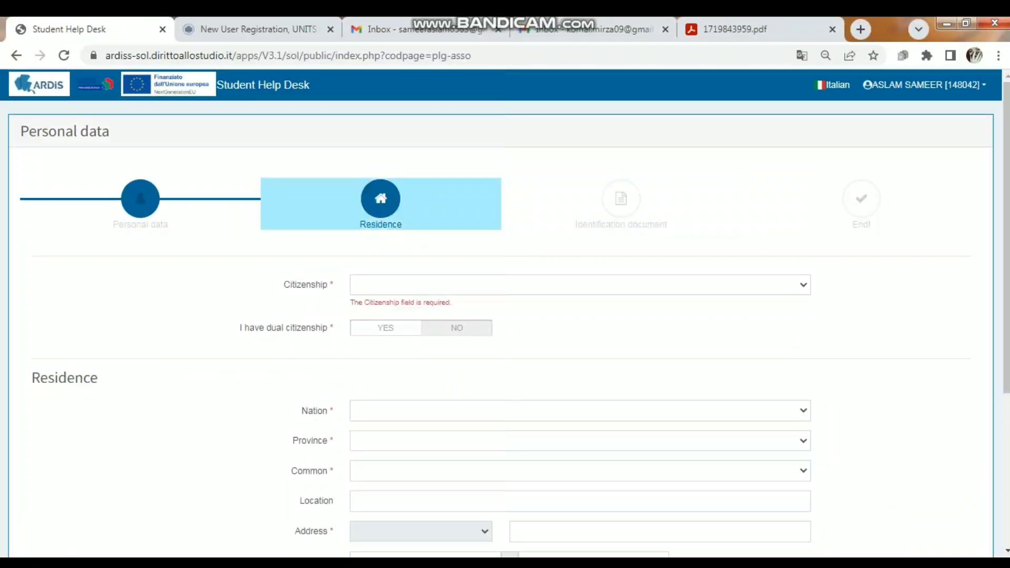
Set the citizenship to PAKISTAN (Z236) and declare no dual citizenship
click(580, 285)
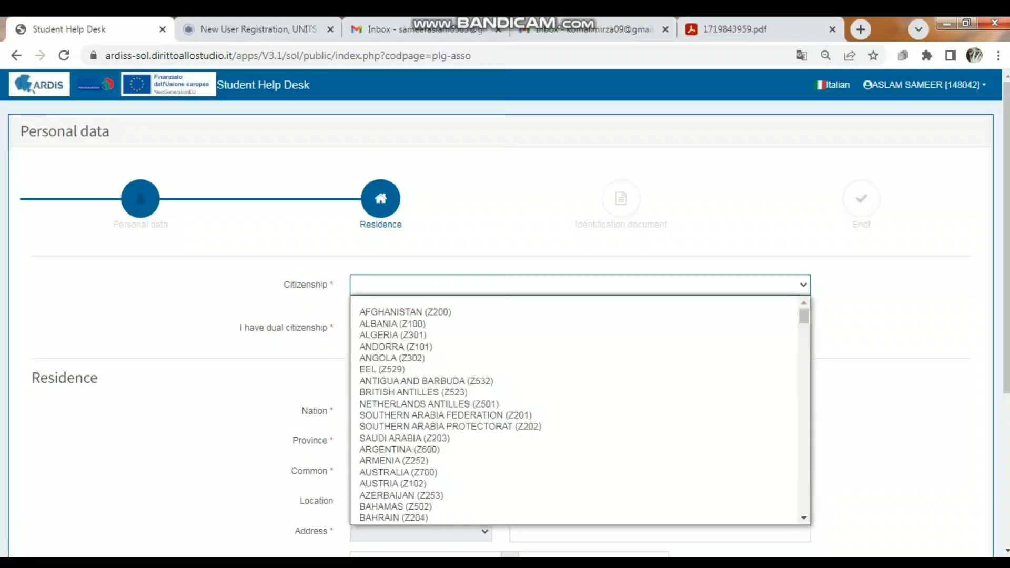
text(pak)
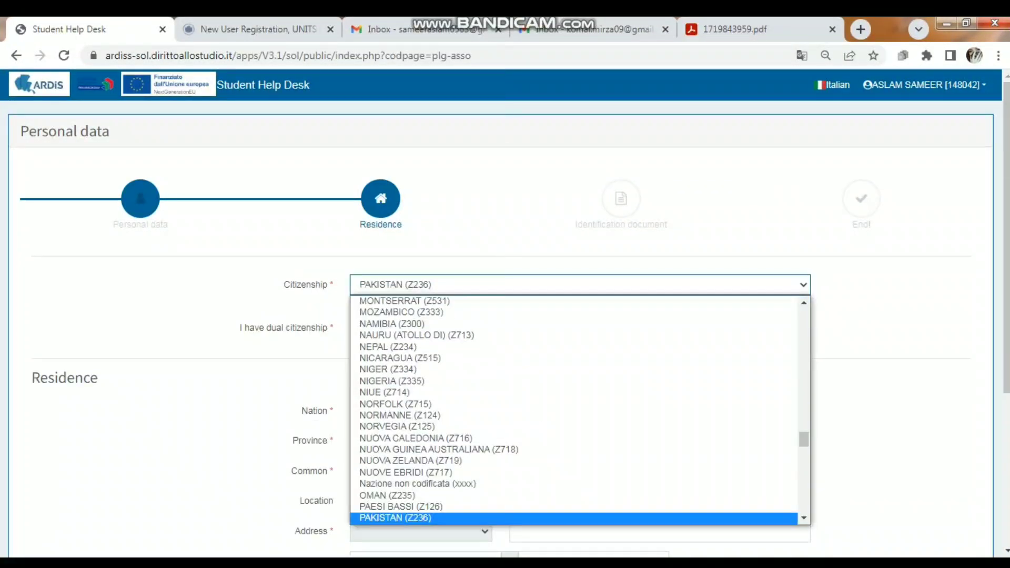
click(396, 518)
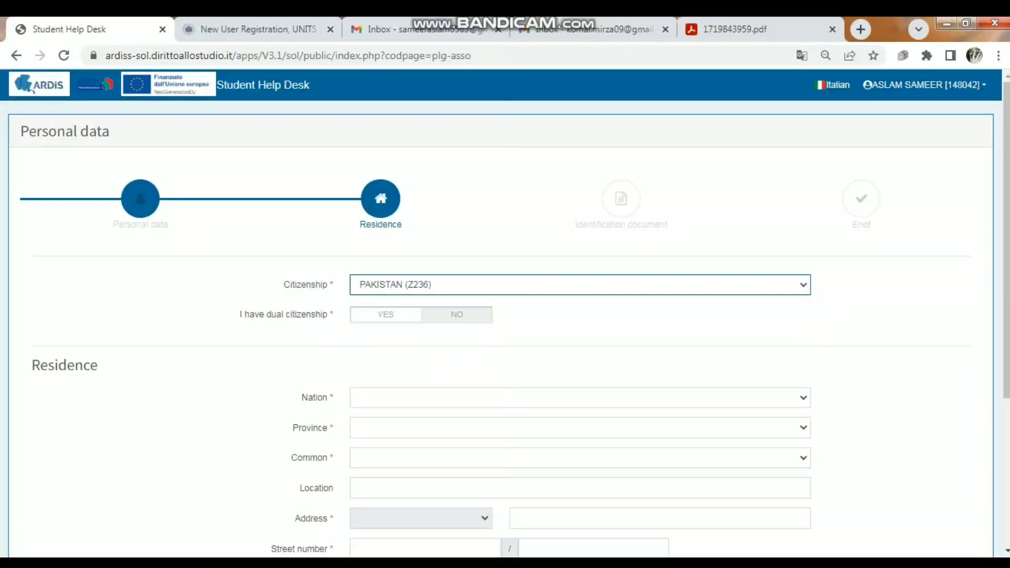
click(386, 315)
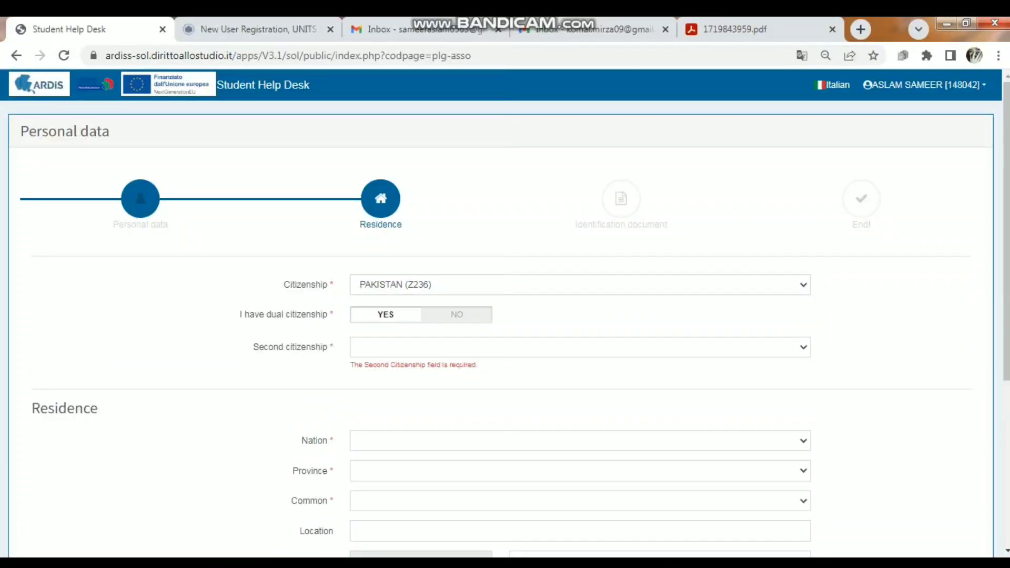
click(457, 314)
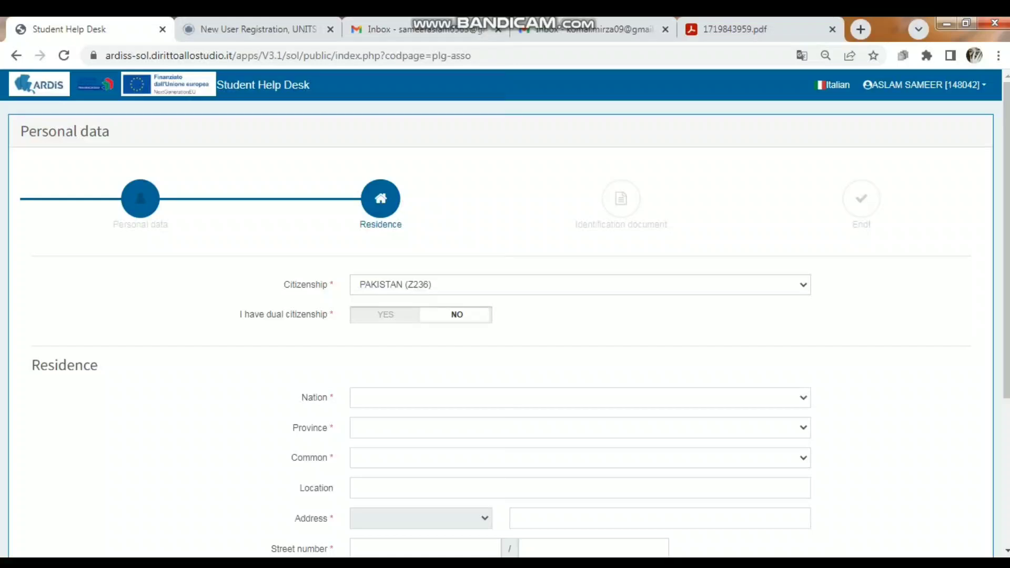
Set the nation of residence to PAKISTAN (Z236) and enter "pakistan" as the residence location
click(579, 398)
text(pak)
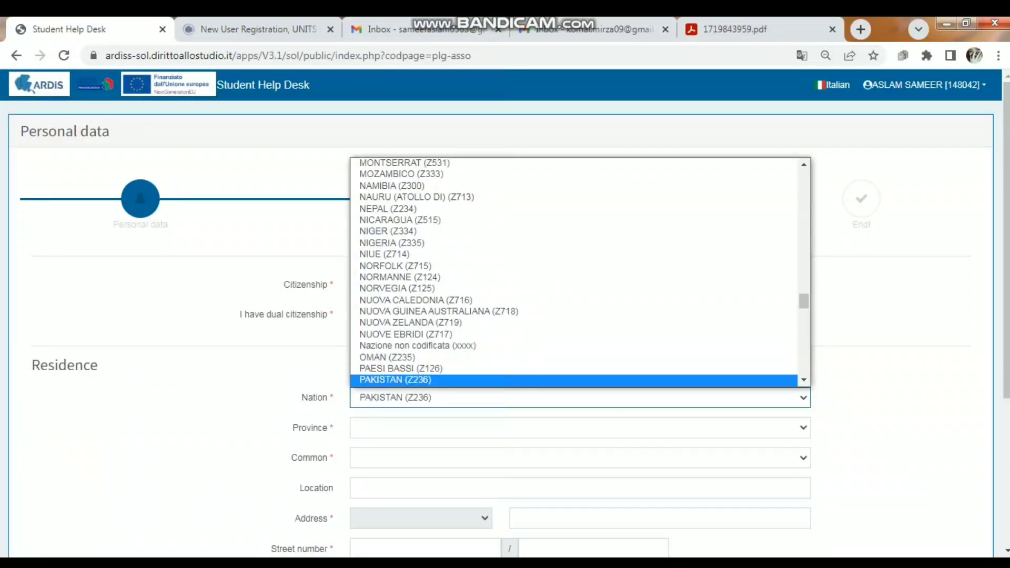
click(396, 380)
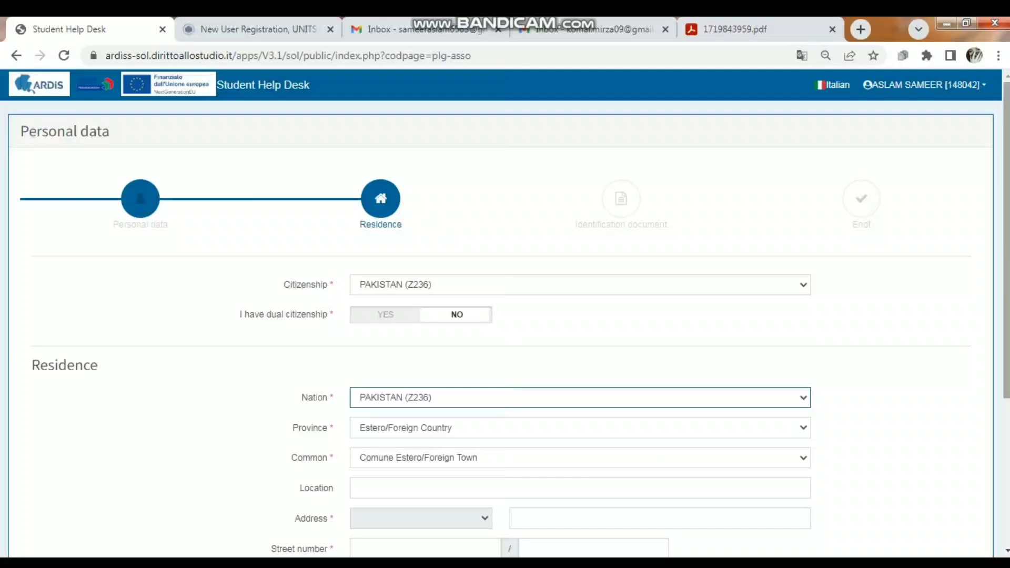
scroll(505, 326, down, 3)
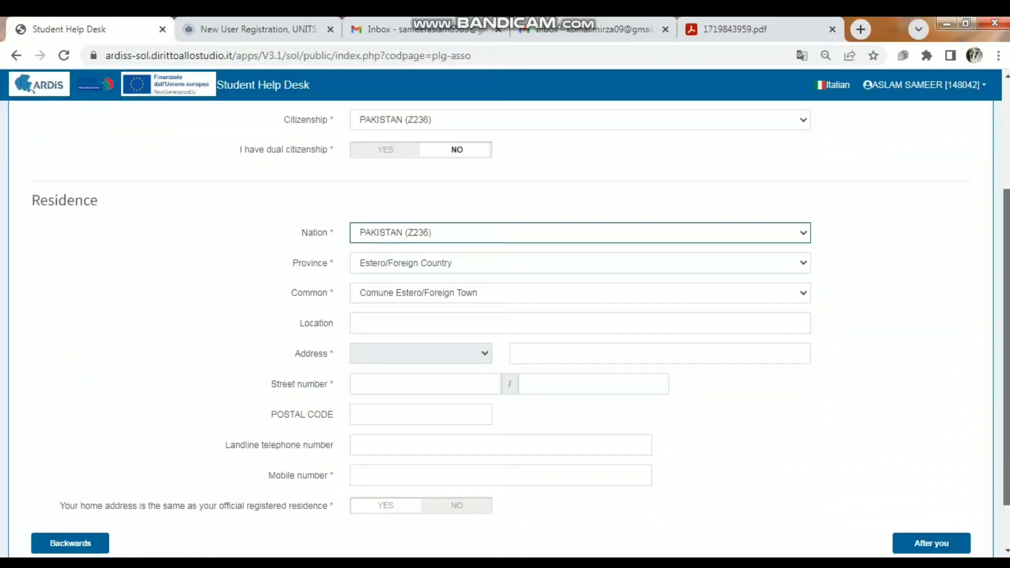
click(463, 323)
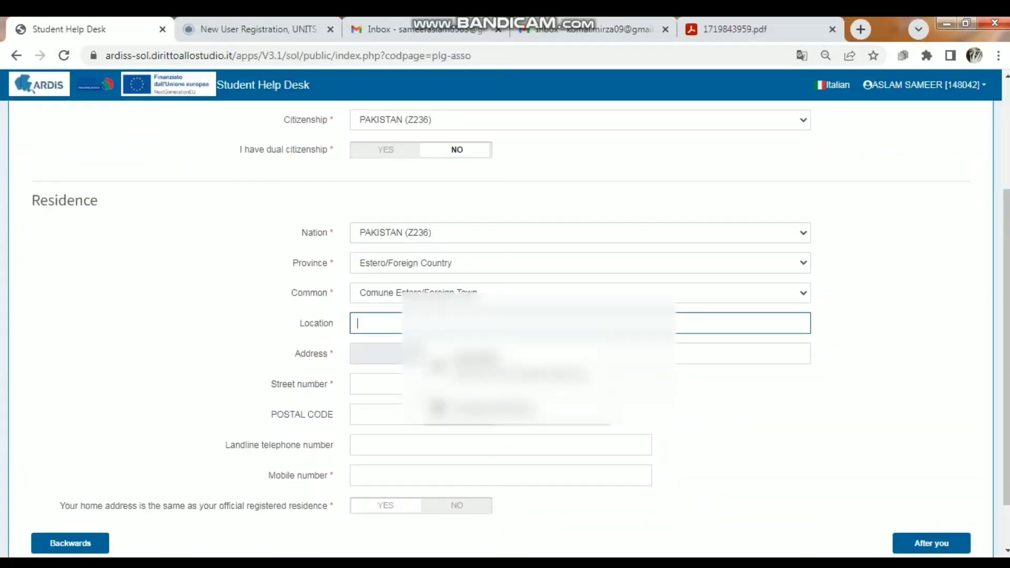
text(pakistan)
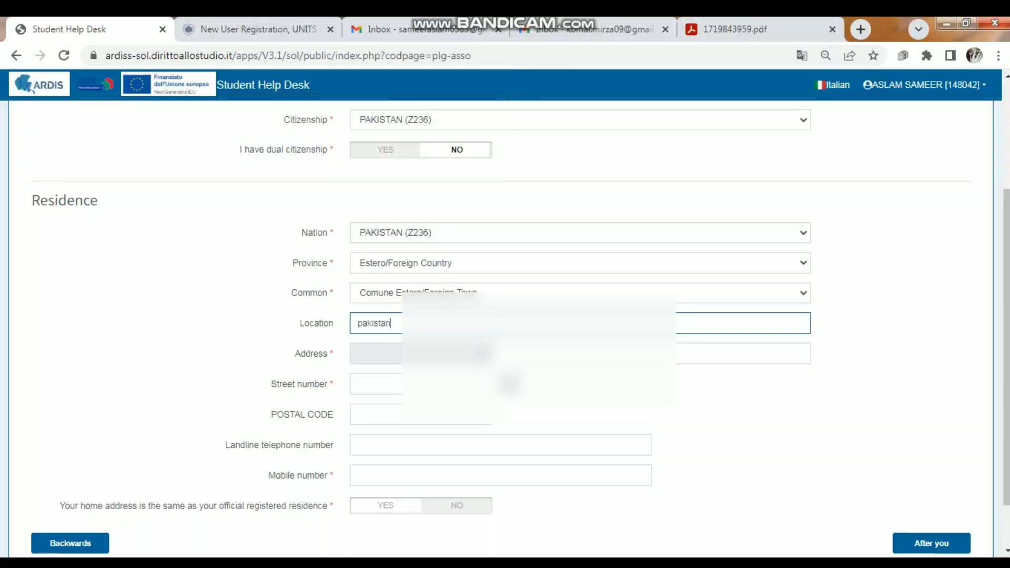
Enter the applicant's city and country in the residence Address text field
click(421, 354)
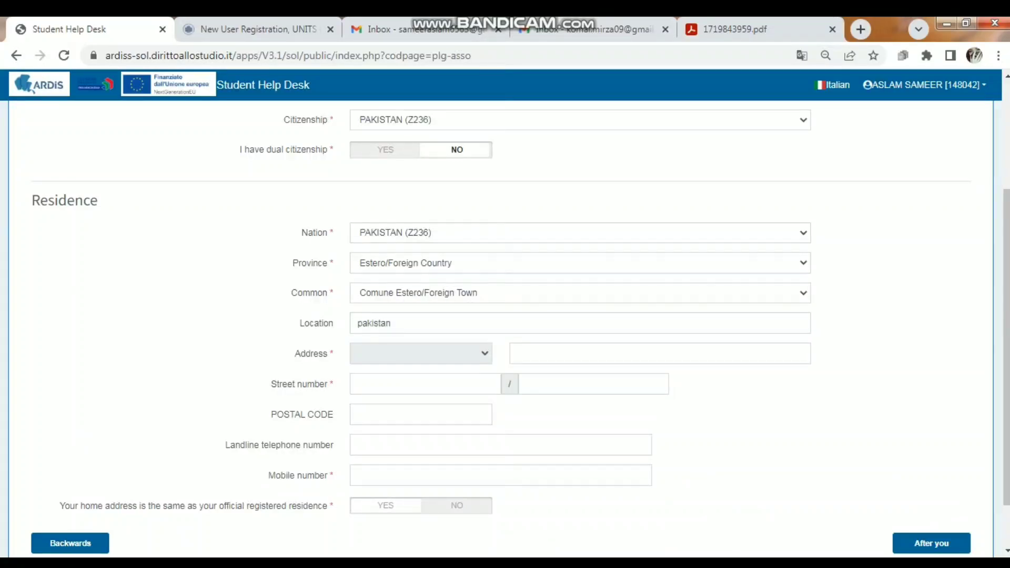
click(632, 354)
text(mirpur)
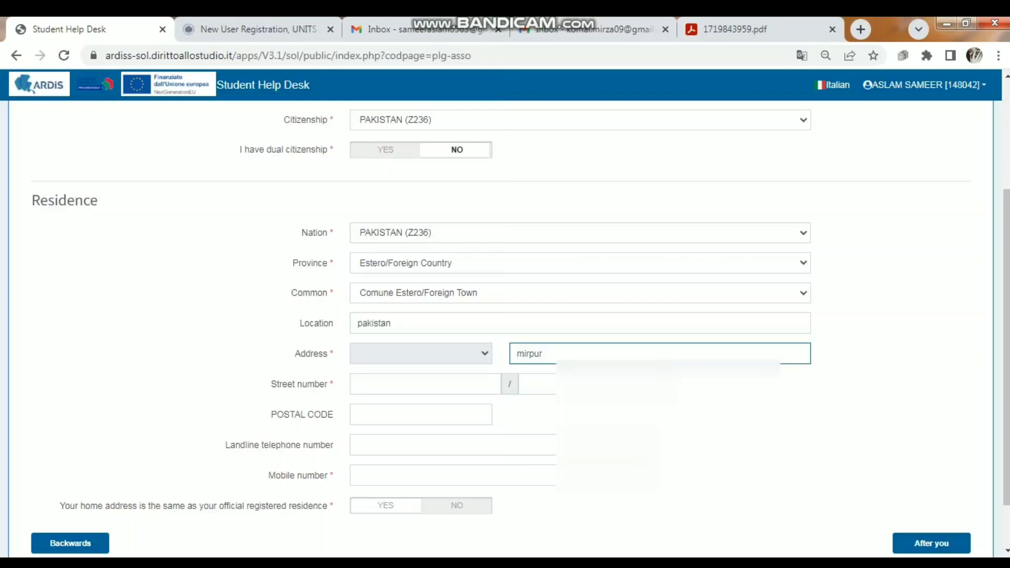
text(, pakistan)
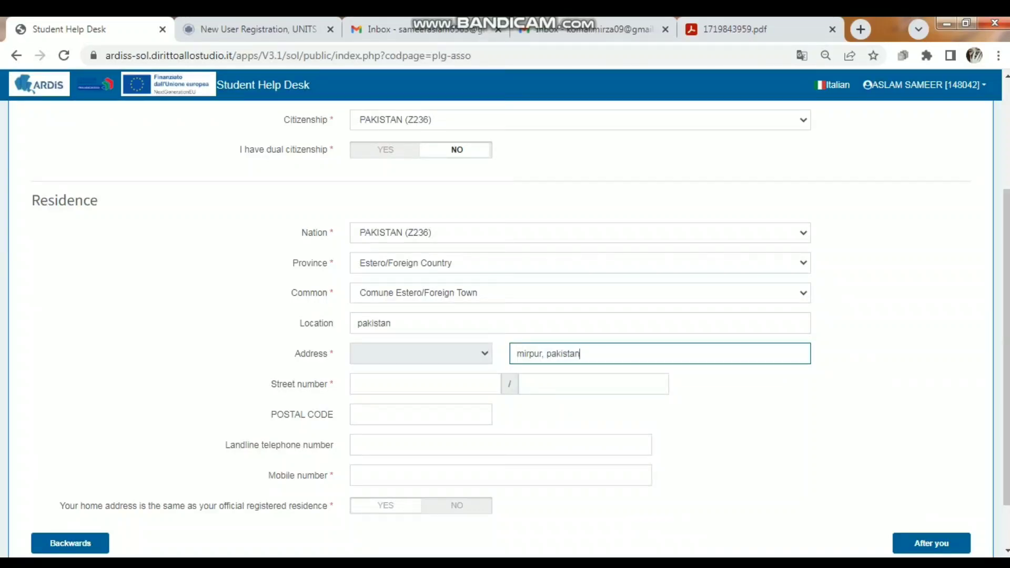
key(Tab)
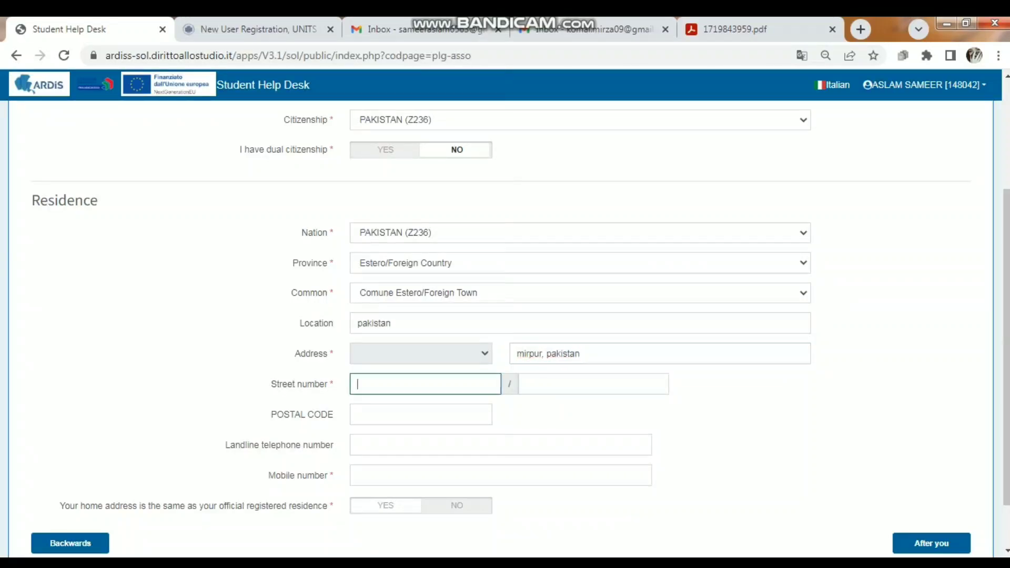
Fill in both parts of the applicant's street number and the postal code of the residence
key(Tab)
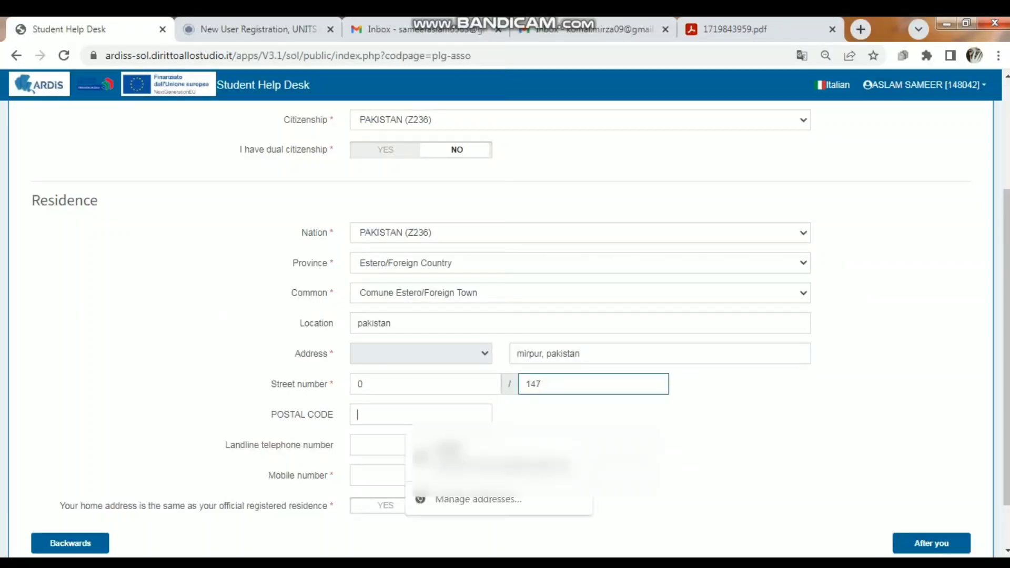
key(Tab)
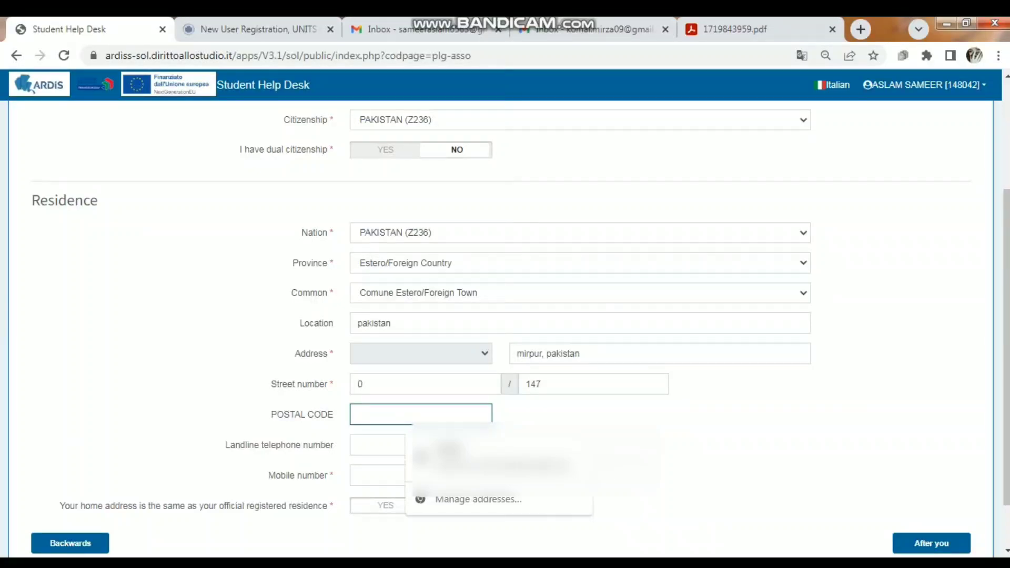
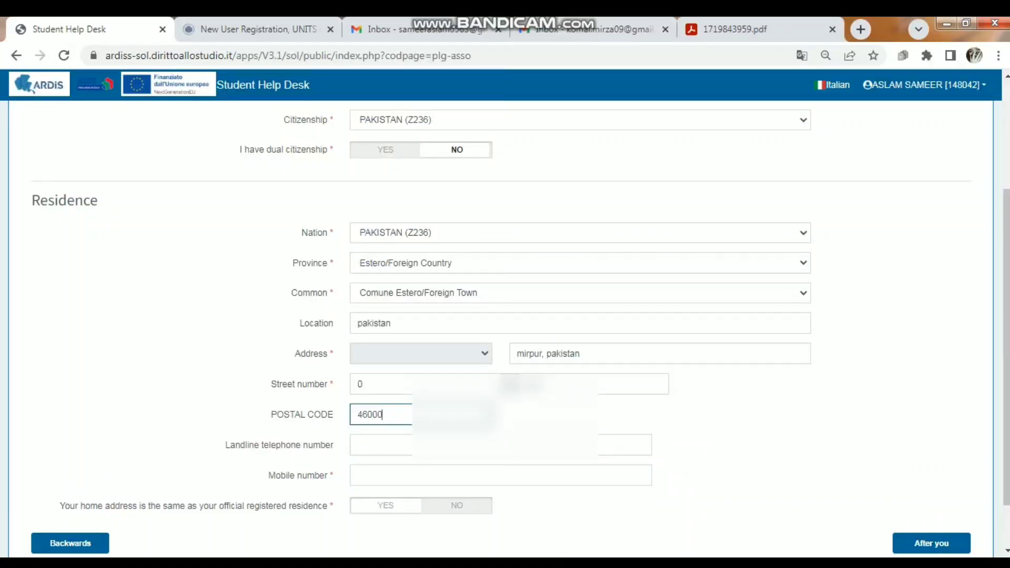
Enter the applicant's mobile number in the Residence section
click(421, 476)
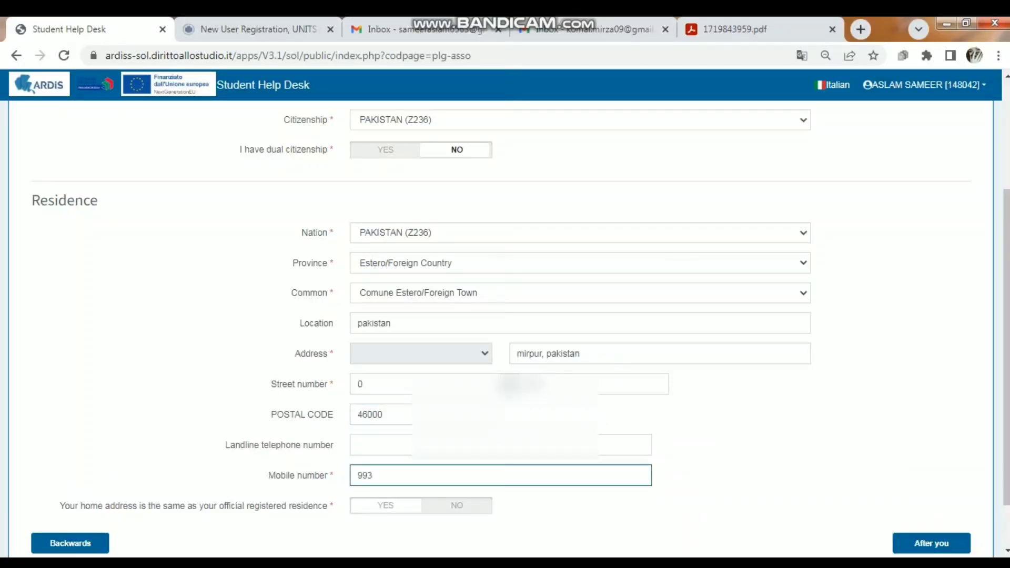
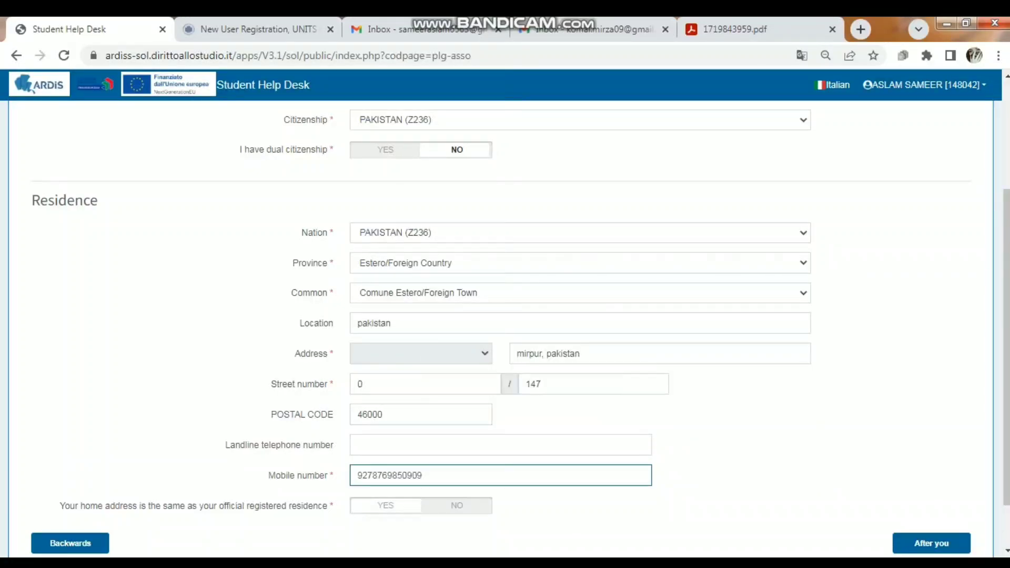
Declare that the home address is the same as the official registered residence and proceed to the Identification document section
scroll(505, 316, down, 2)
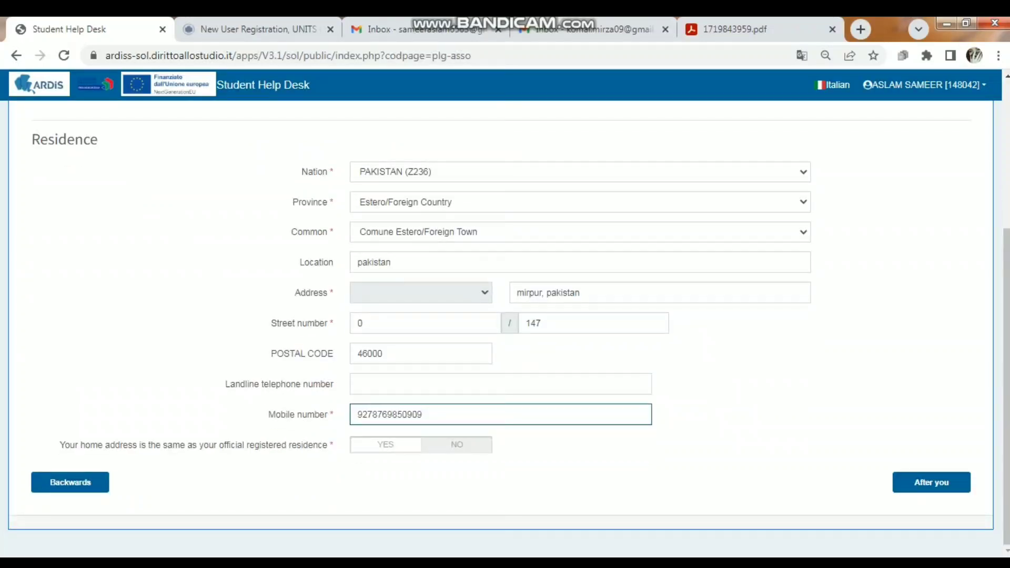
click(386, 445)
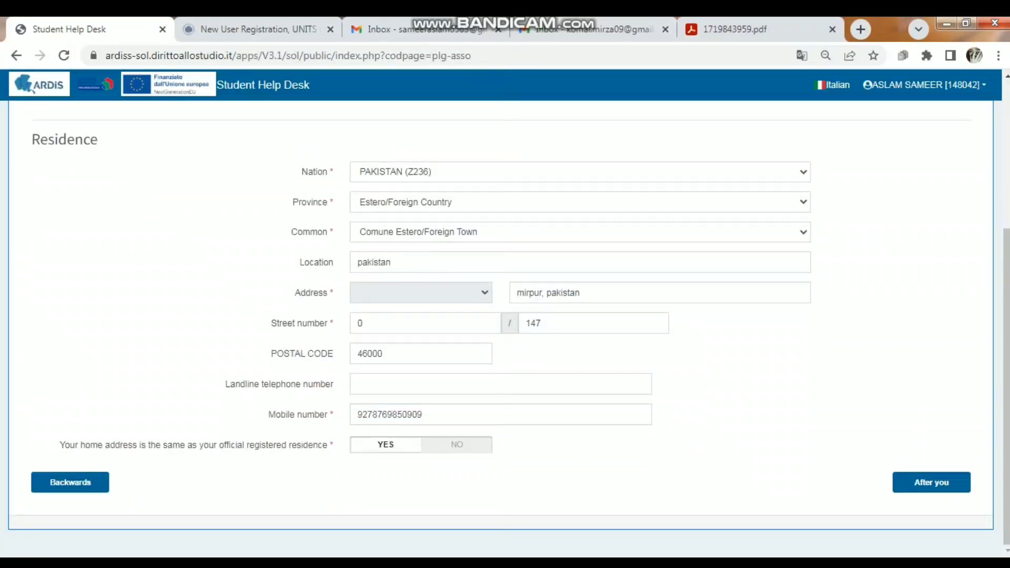
click(457, 445)
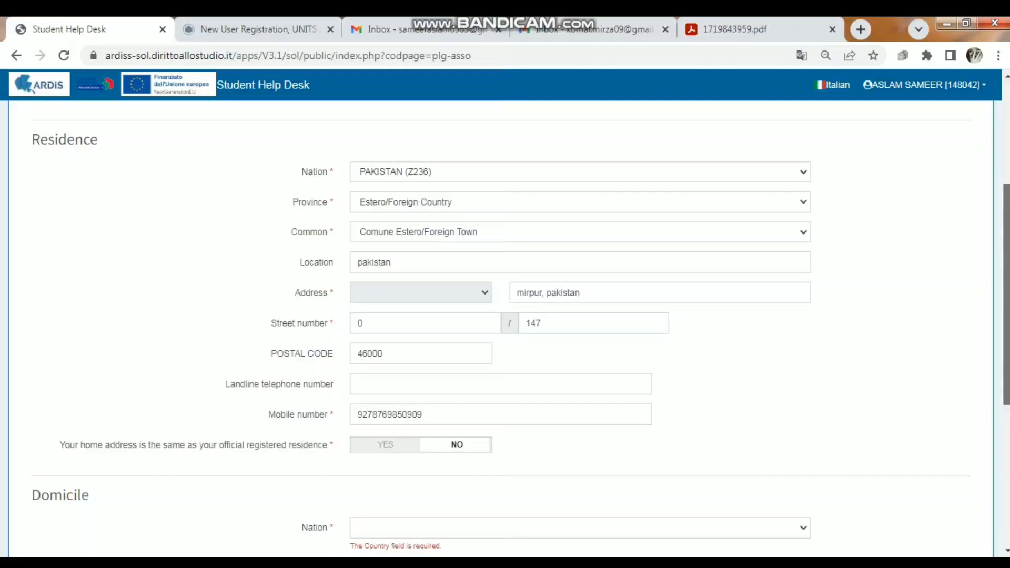
scroll(505, 326, down, 5)
scroll(505, 326, up, 1)
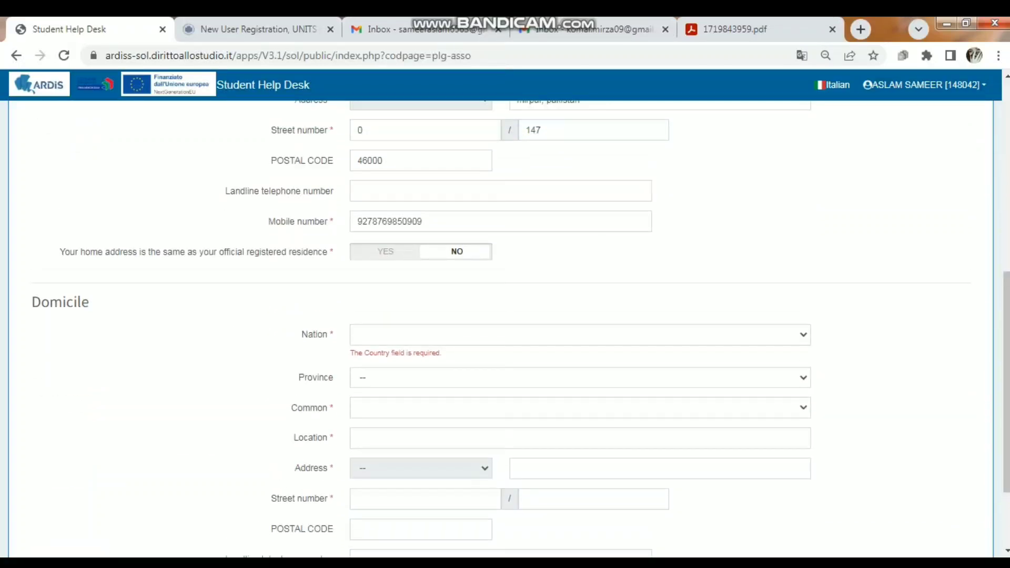
click(386, 251)
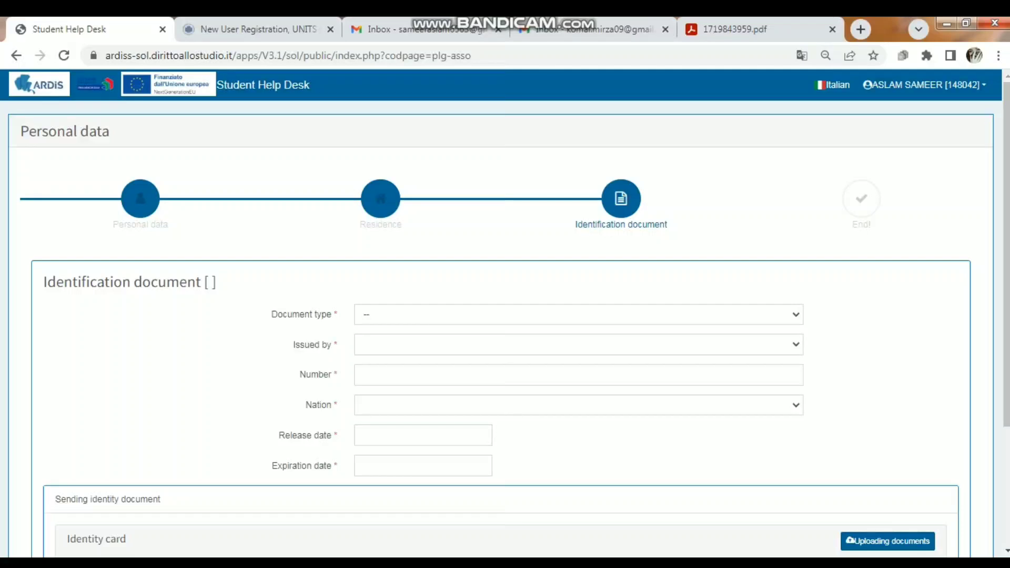
Set the identification document type to PASSAPORTO ORDINARIO and its issuer to Altro
click(579, 315)
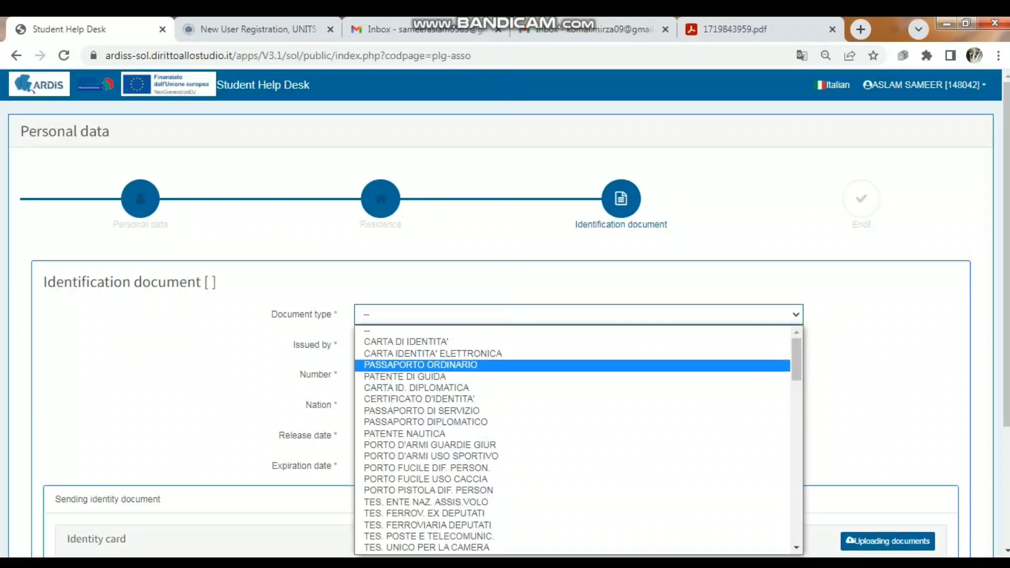
click(421, 365)
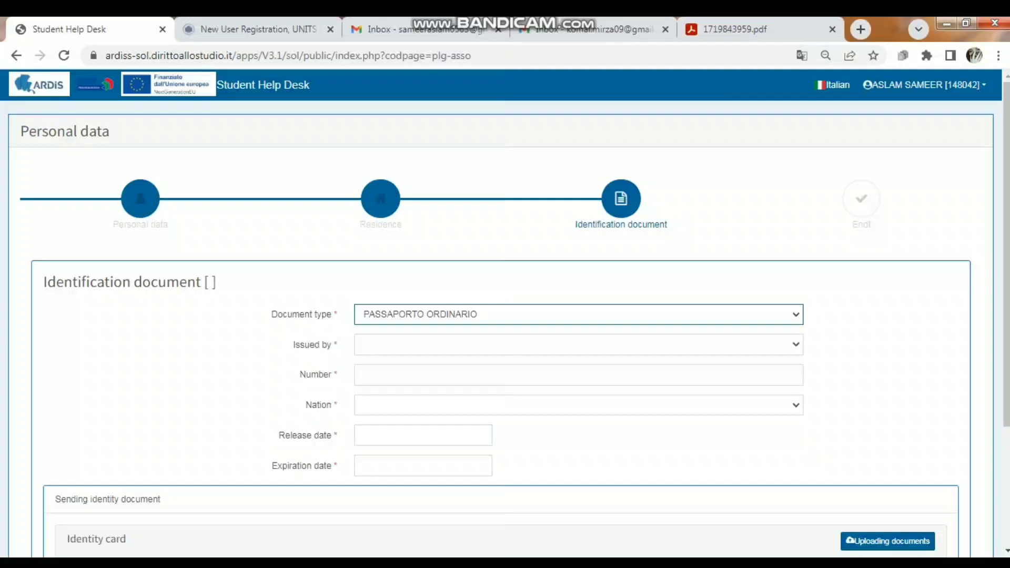
click(579, 345)
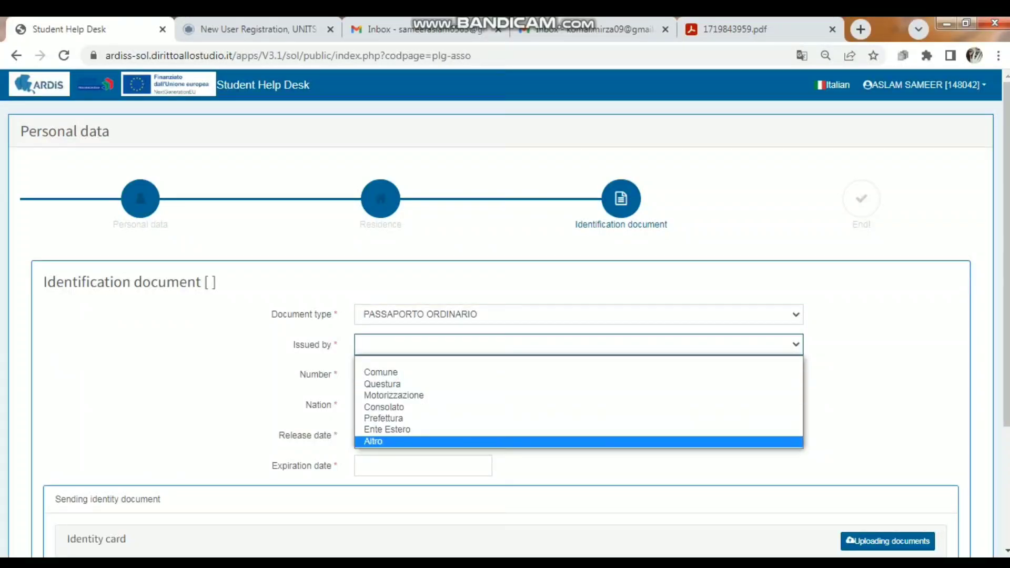
click(400, 441)
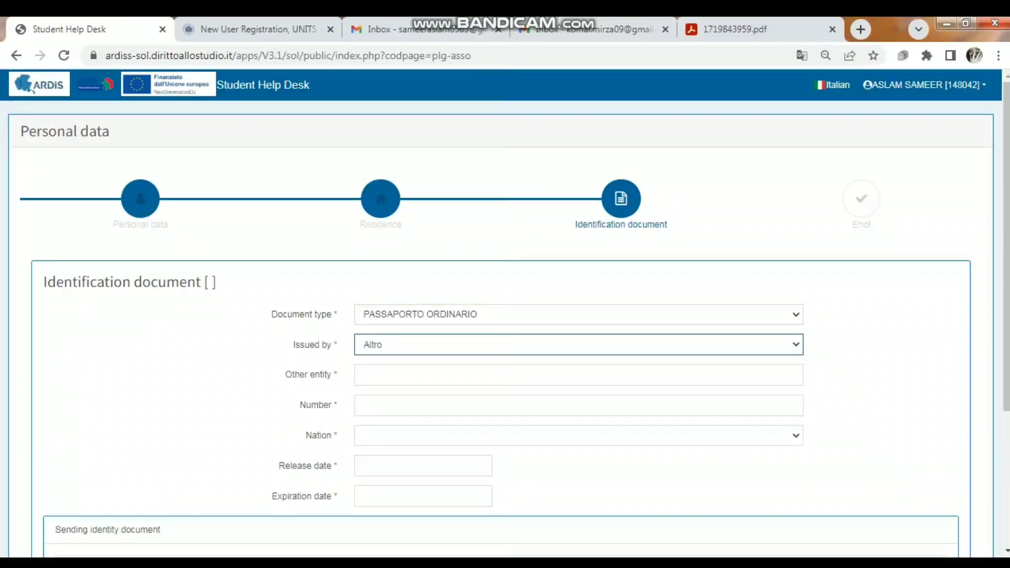
Enter "Government of Pakistan" as the other entity that issued the document
click(579, 375)
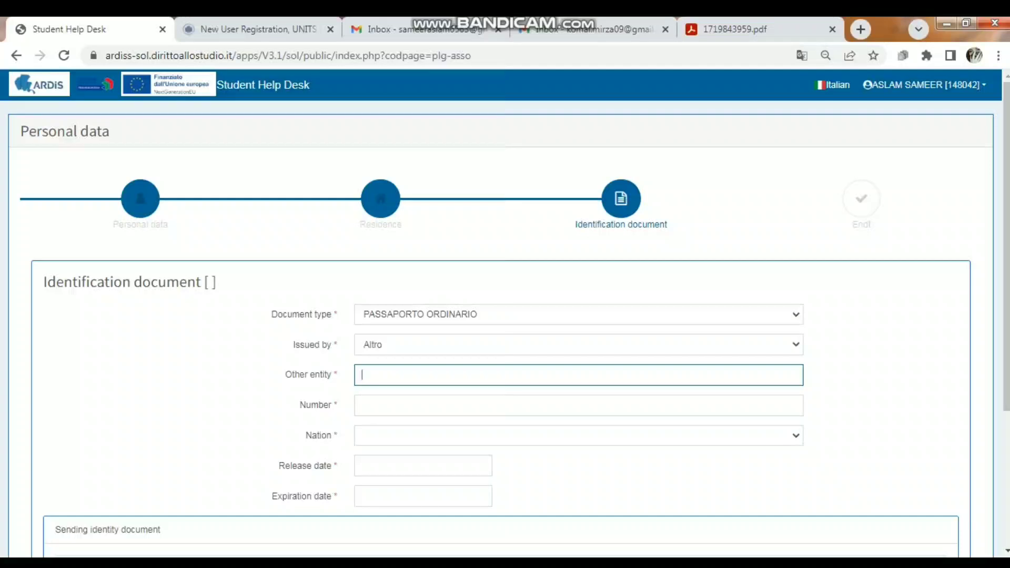
text(Government of Pakistan)
key(Tab)
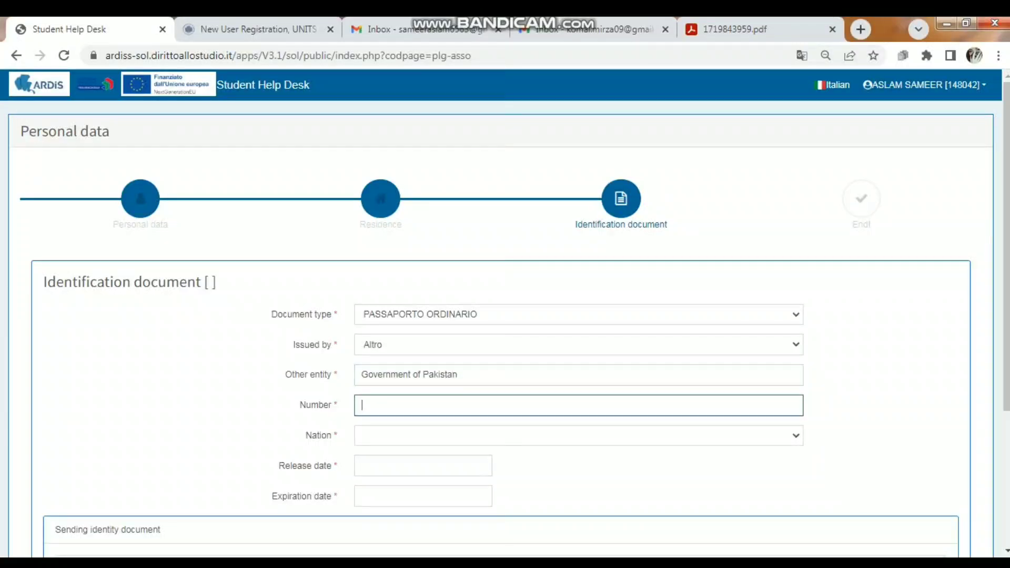
key(ctrl+f)
Replace the partial entry in the identification document's Number field with the passport number
double_click(366, 406)
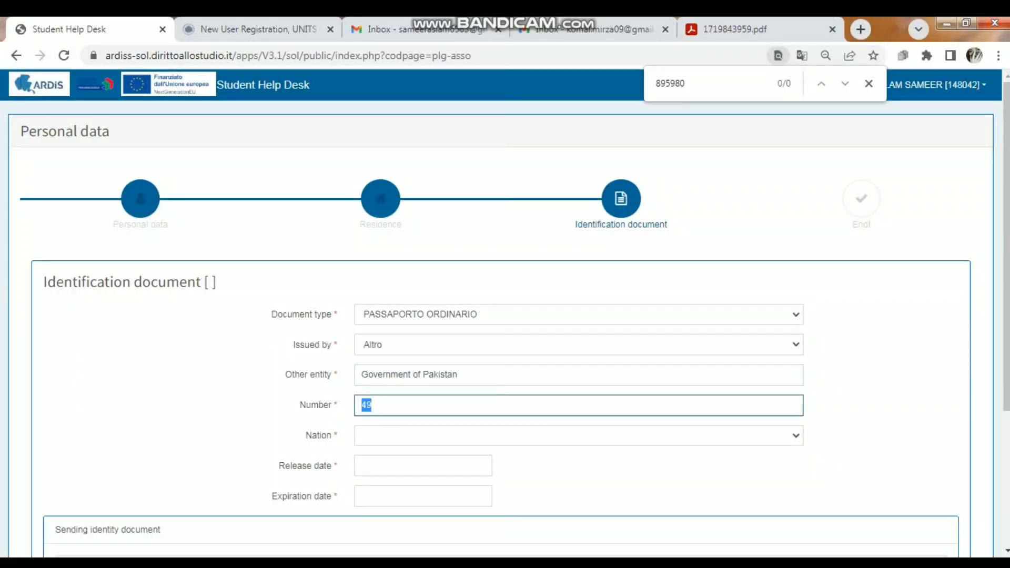
key(BackSpace)
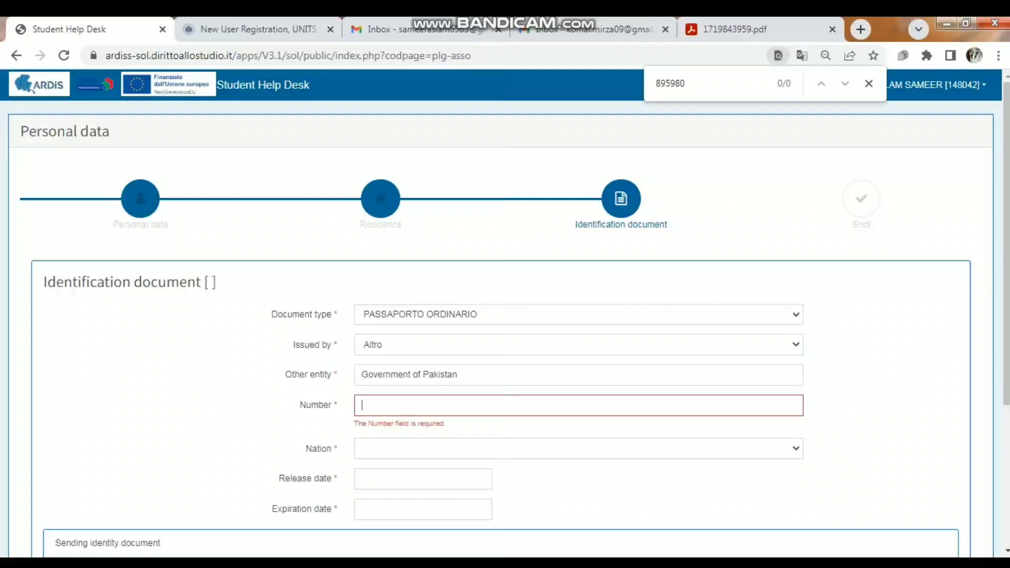
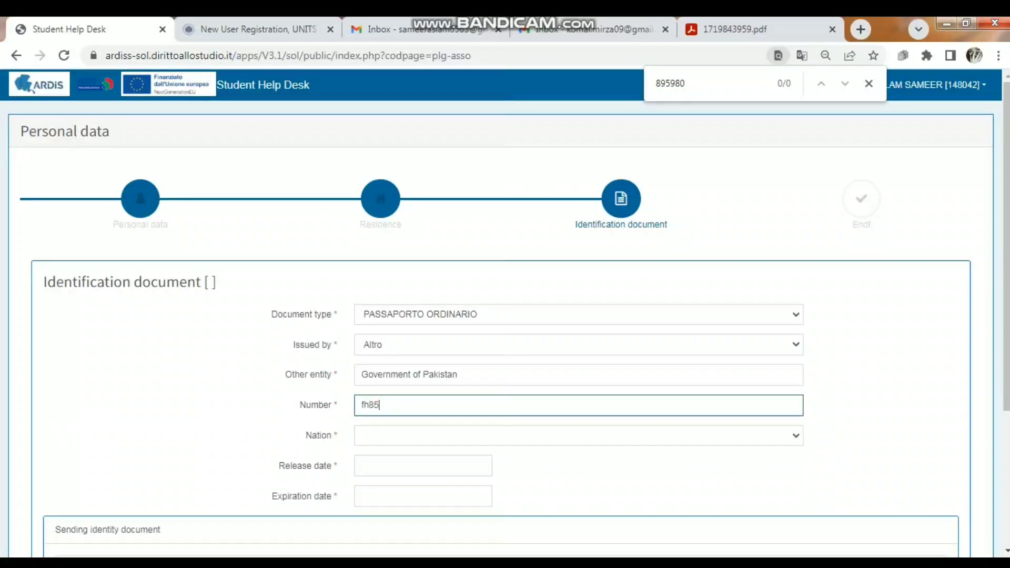
Finish entering the passport number and set the identification document's nation to PAKISTAN (Z236)
click(579, 436)
key(p)
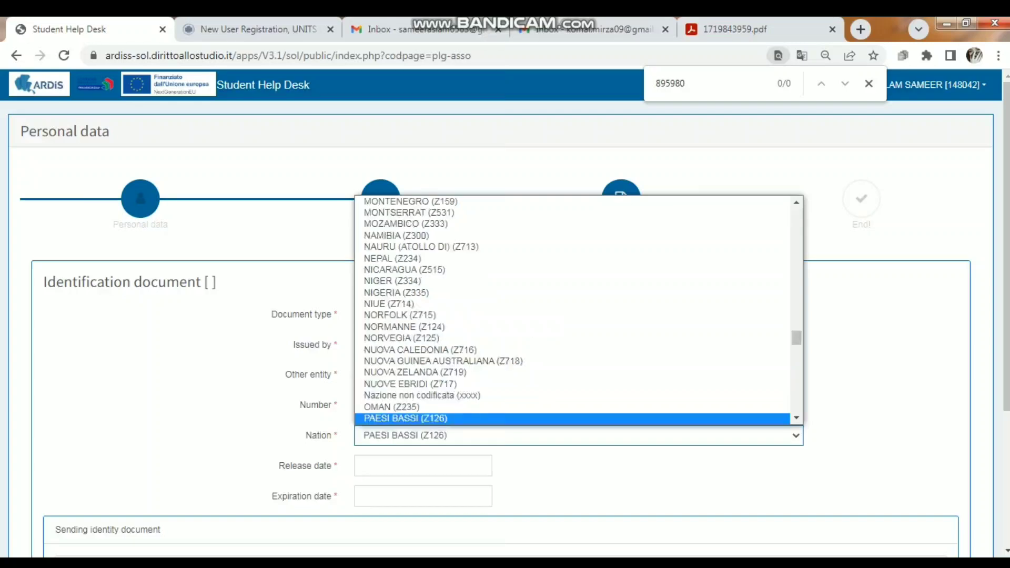
key(a)
key(k)
key(Return)
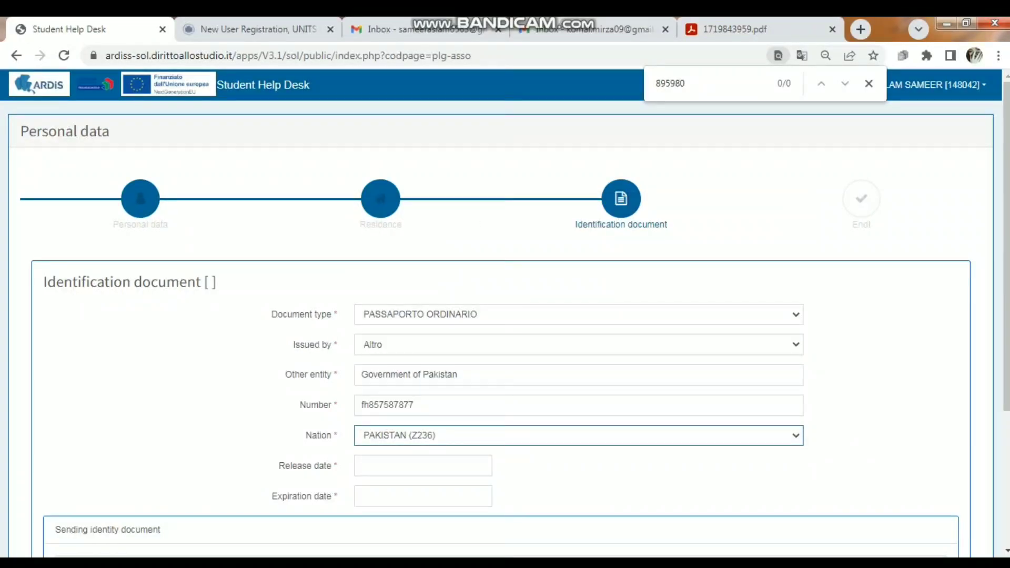
Set the identification document's release date to 20/07/2022
click(423, 467)
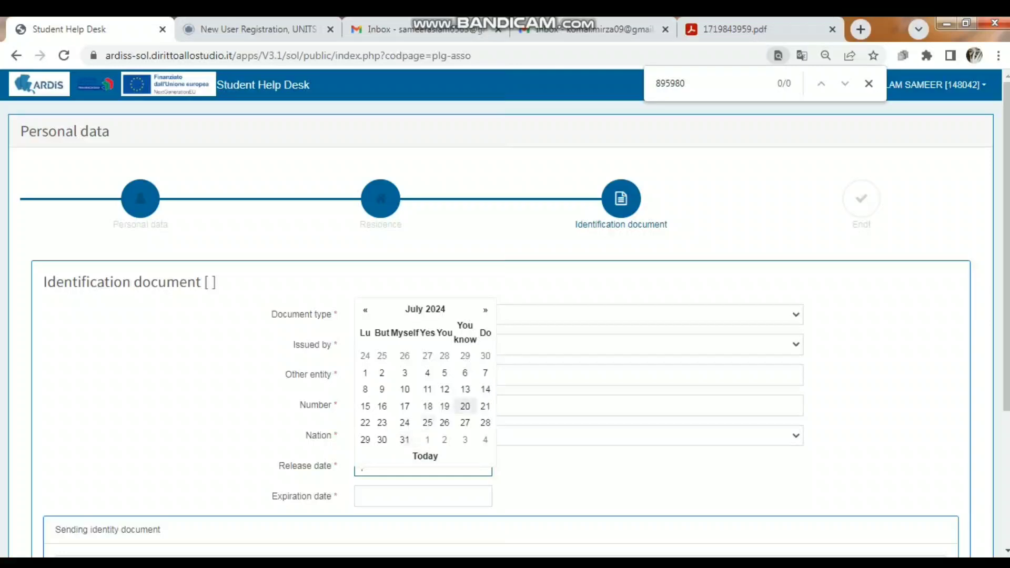
click(465, 407)
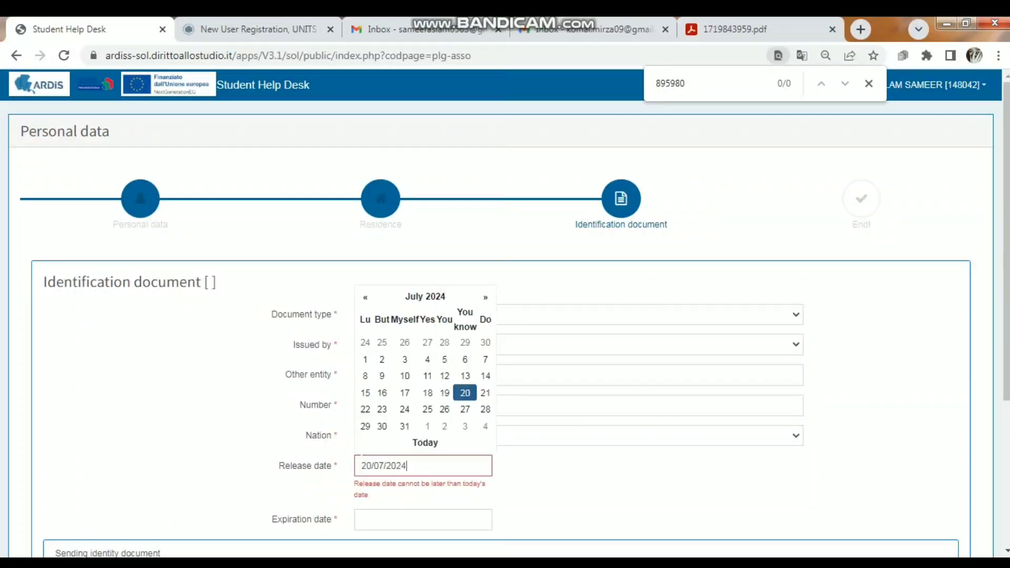
key(BackSpace)
text(2)
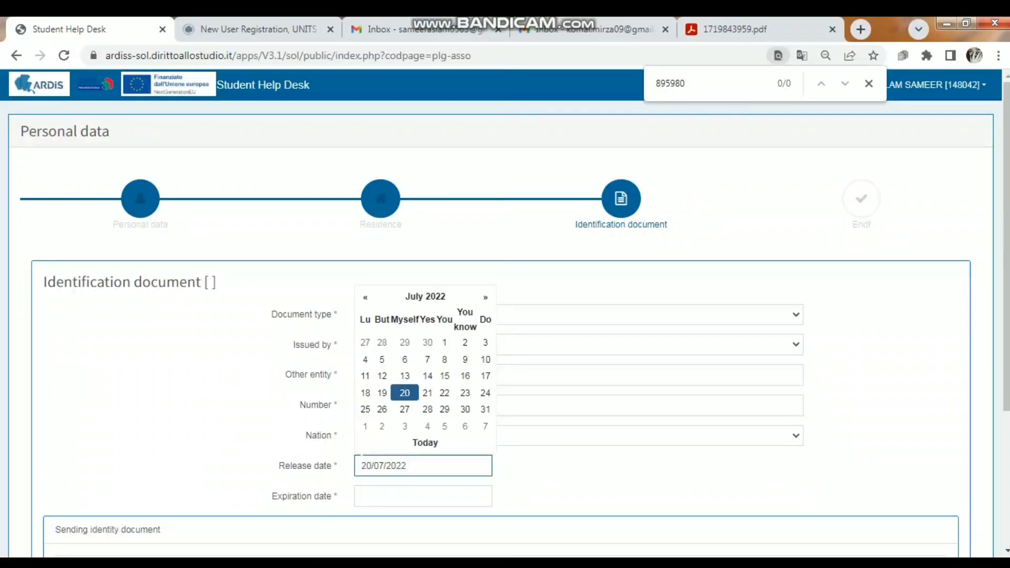
Set the identification document's expiration date to 20/09/2029
key(Tab)
text(20)
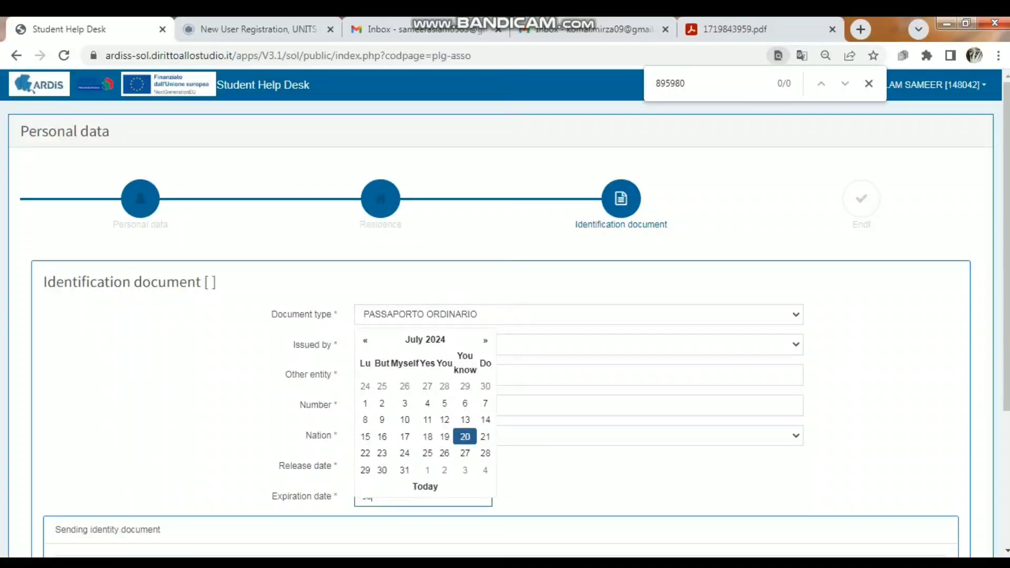
text(/09/202)
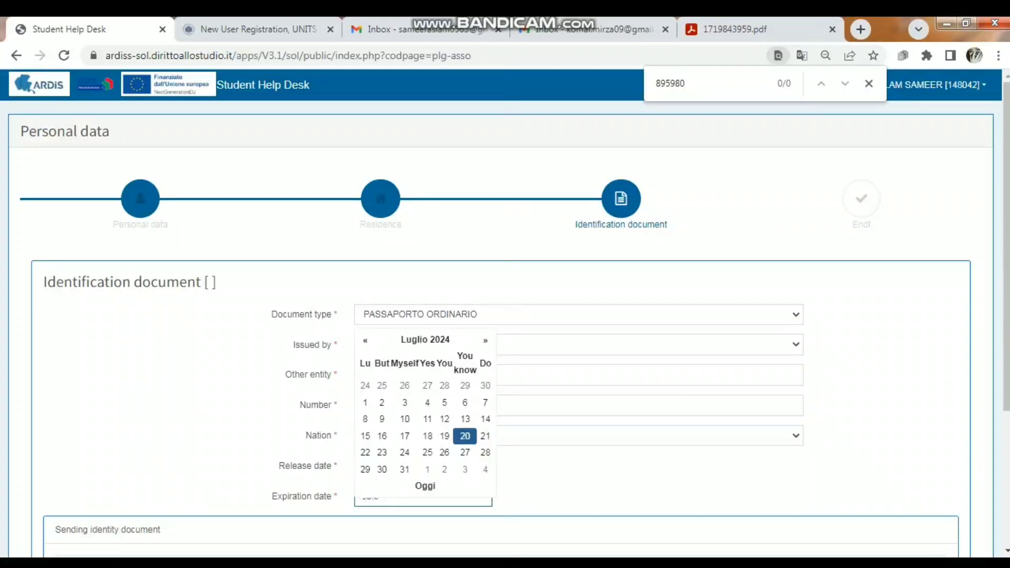
text(9)
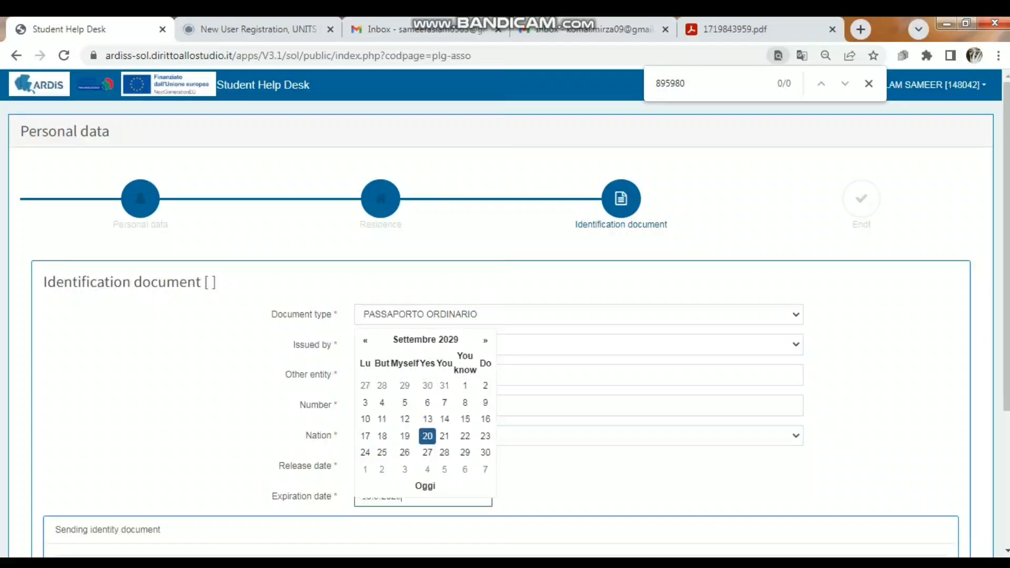
key(Tab)
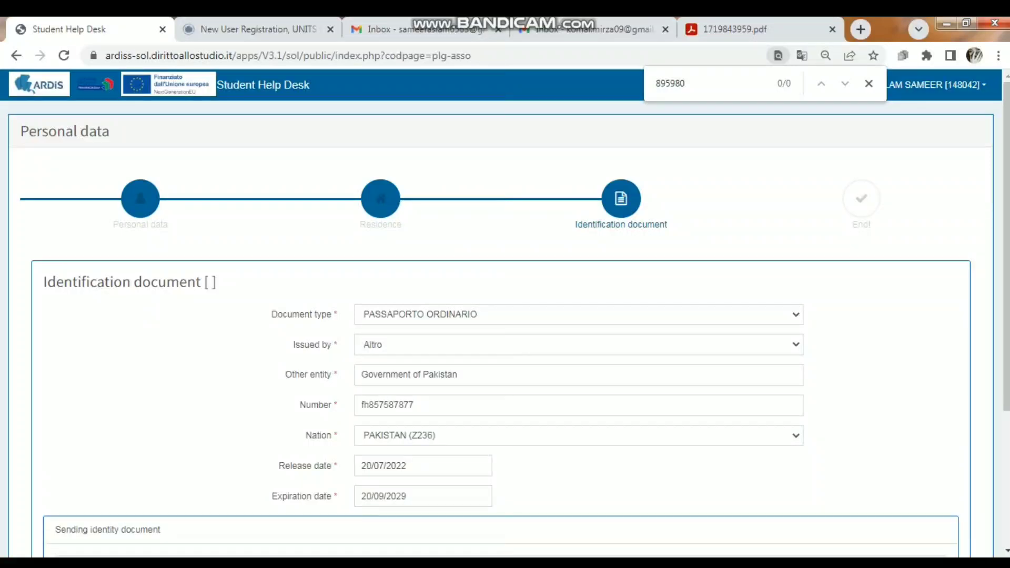
Upload passport.pdf as the Valid identity document and confirm sending it
scroll(505, 316, down, 4)
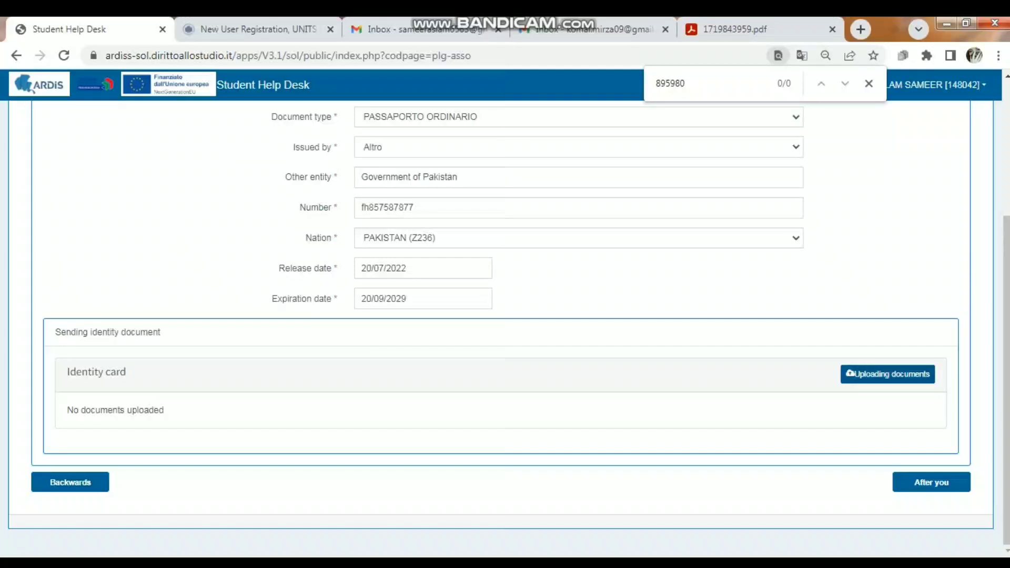
click(888, 374)
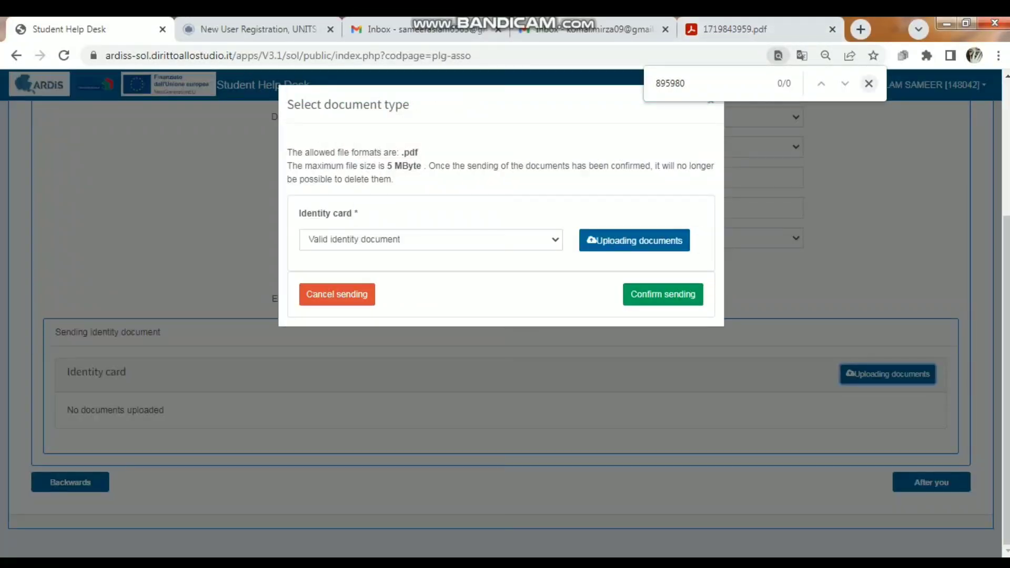
key(Escape)
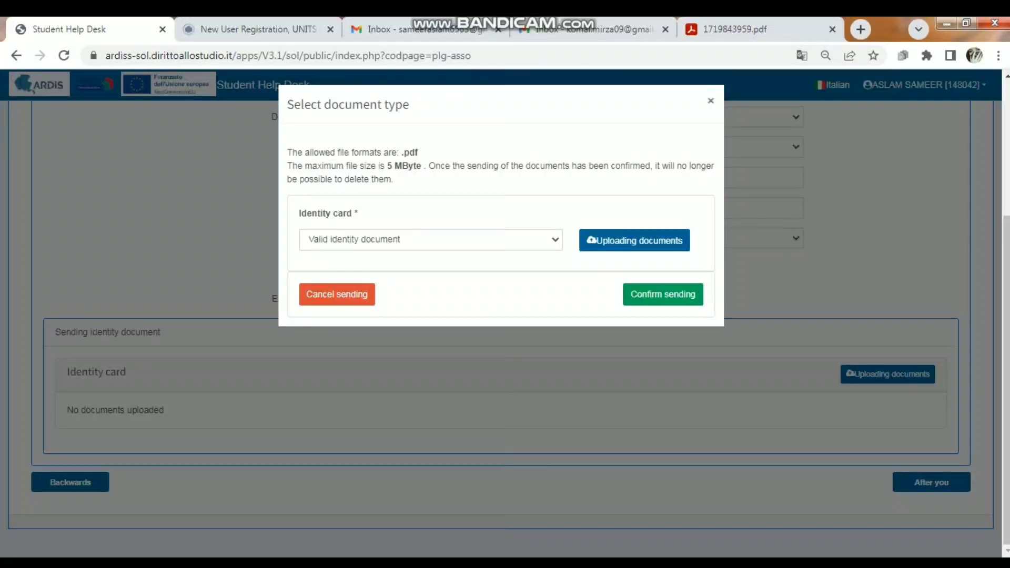
click(431, 240)
click(431, 256)
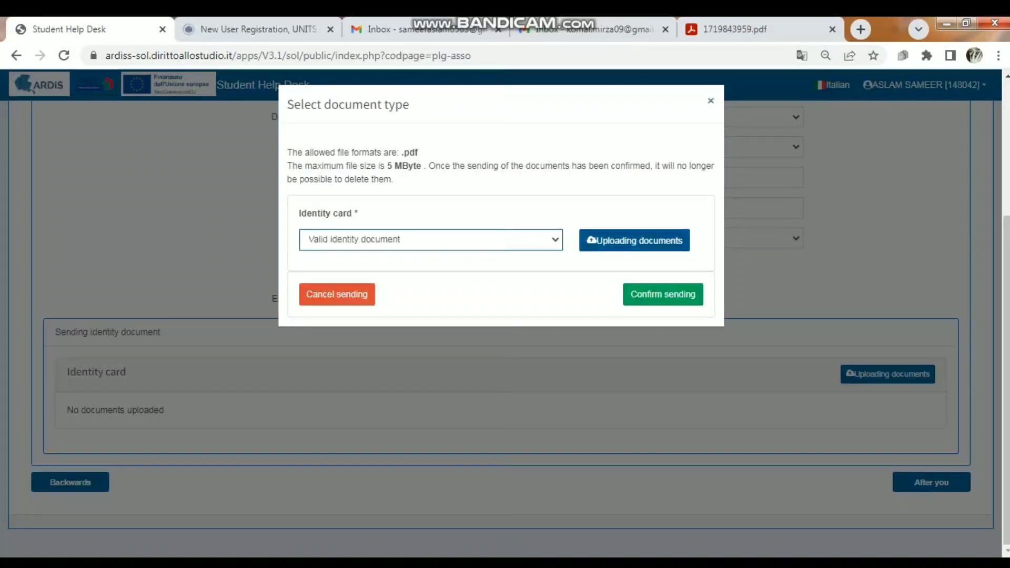
click(635, 241)
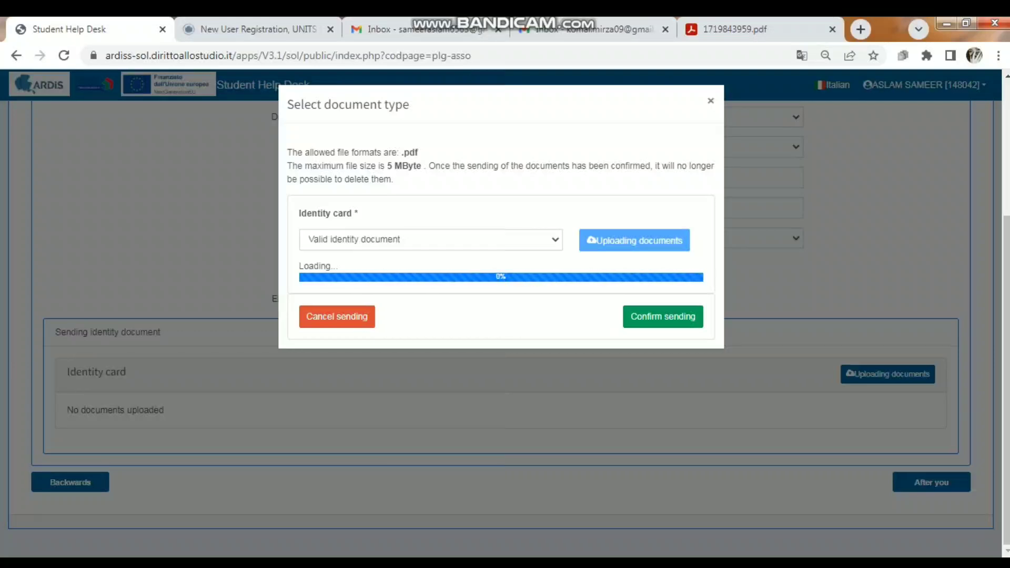
click(664, 292)
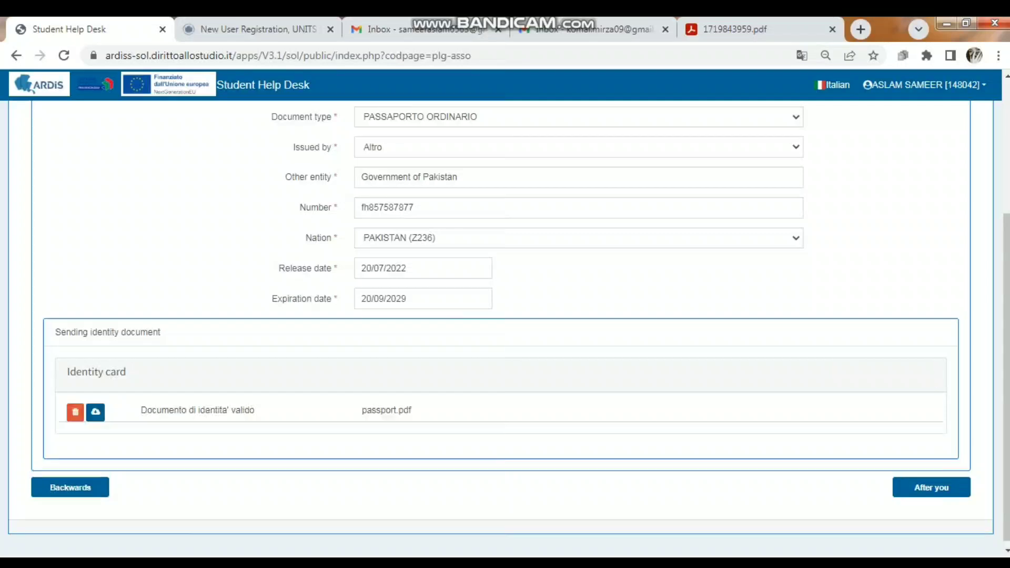
Finish the personal data update, continue to the Online Desk and open the 2024/2025 Benefits Request
click(932, 488)
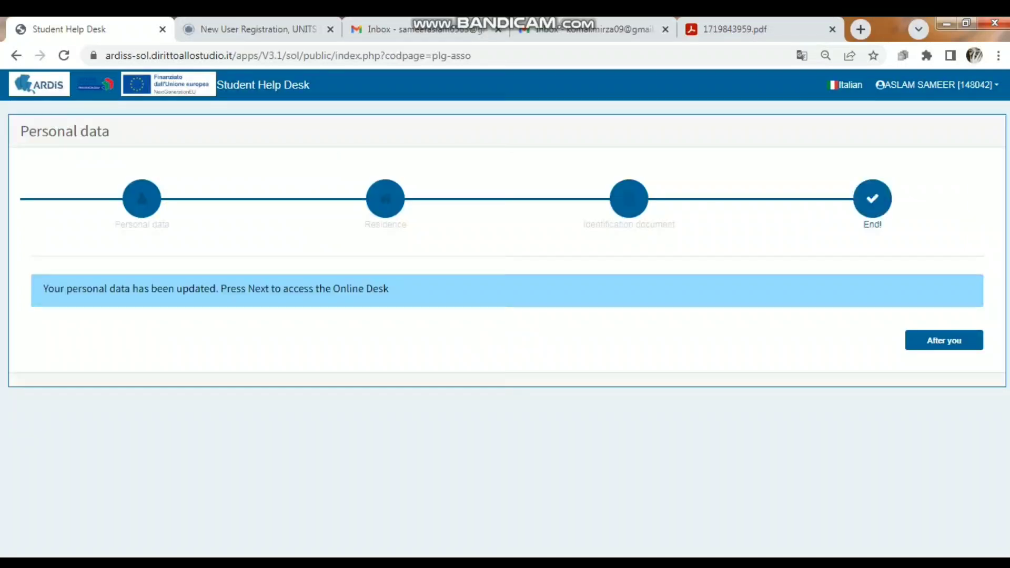
click(944, 340)
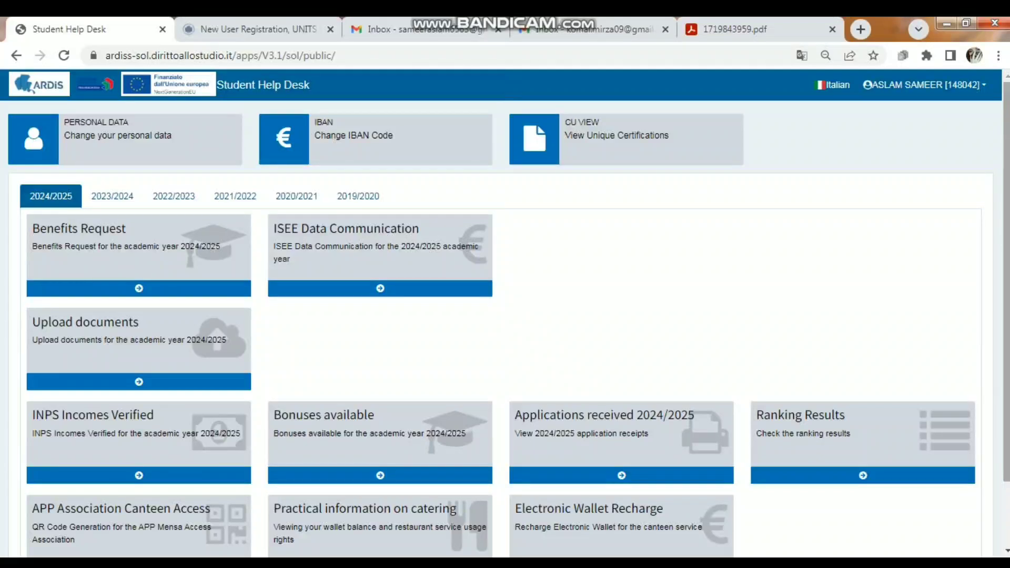
scroll(505, 316, down, 3)
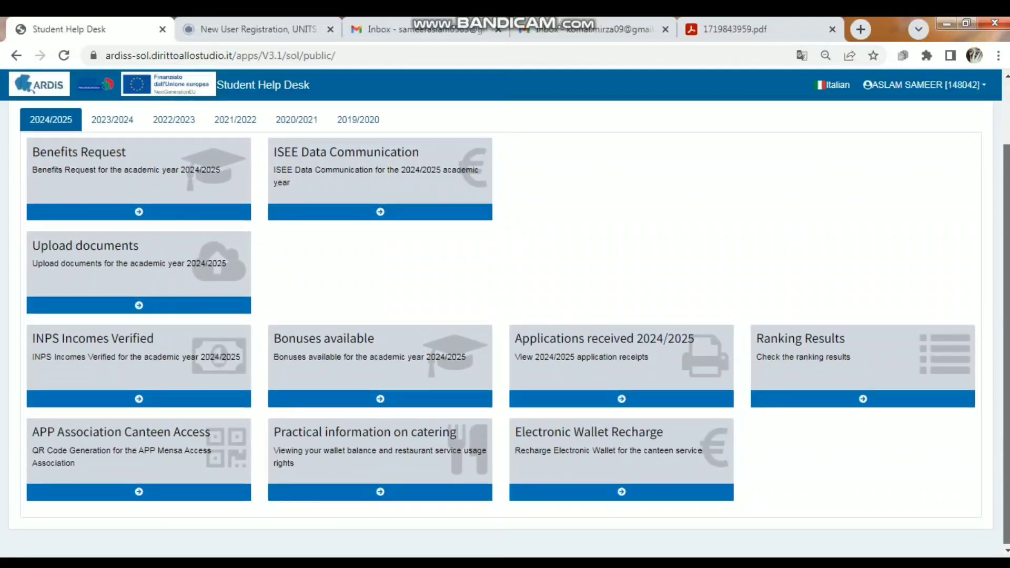
scroll(505, 316, up, 3)
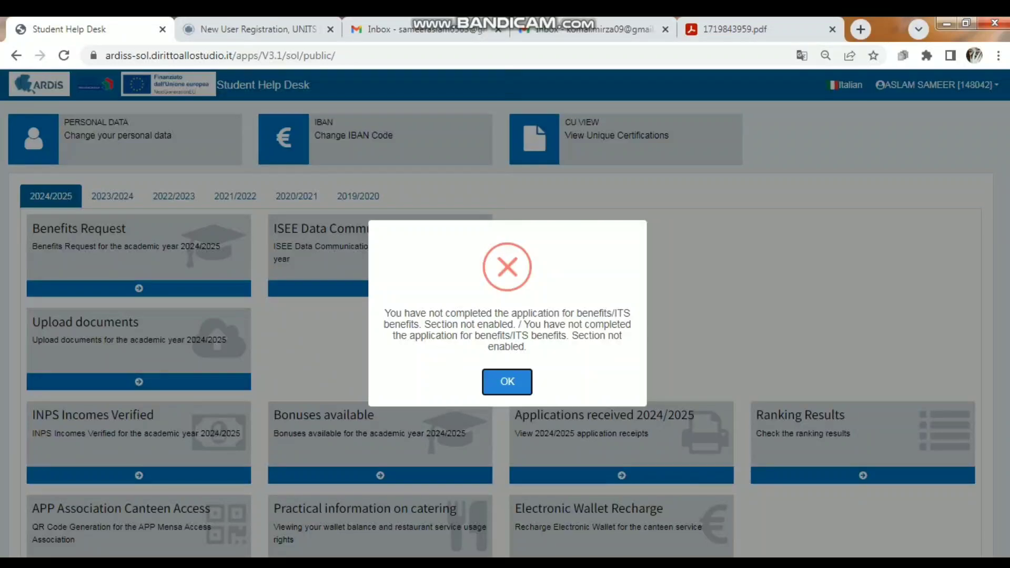
click(507, 382)
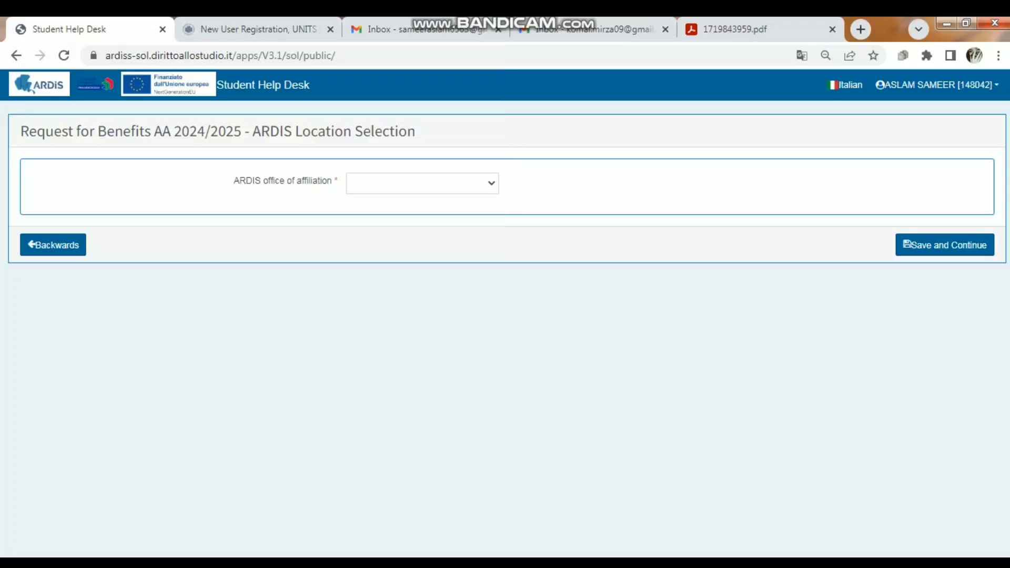
Set the ARDIS office of affiliation to TRIESTE HEADQUARTERS and save the selection
click(423, 183)
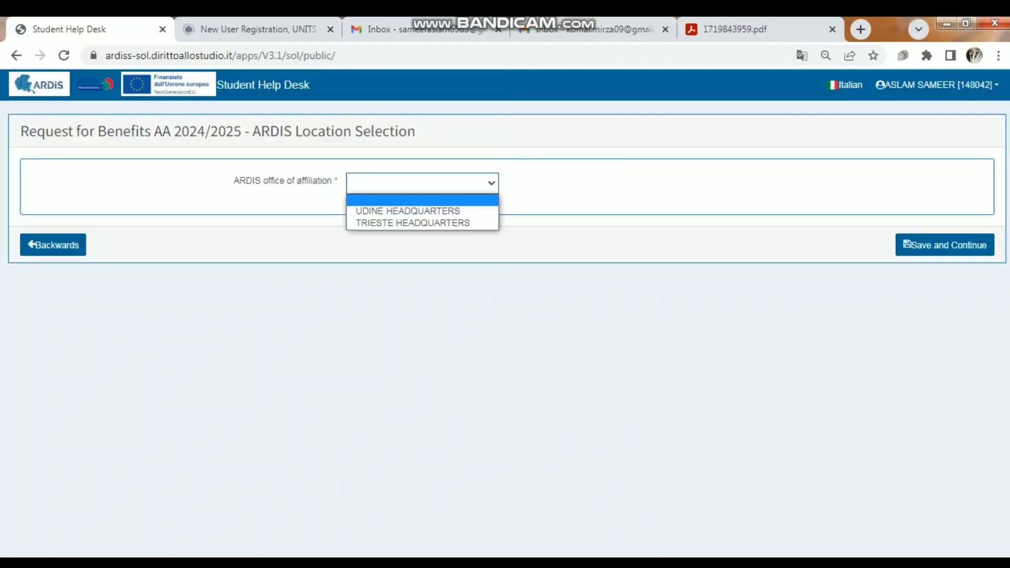
key(Down)
key(Down)
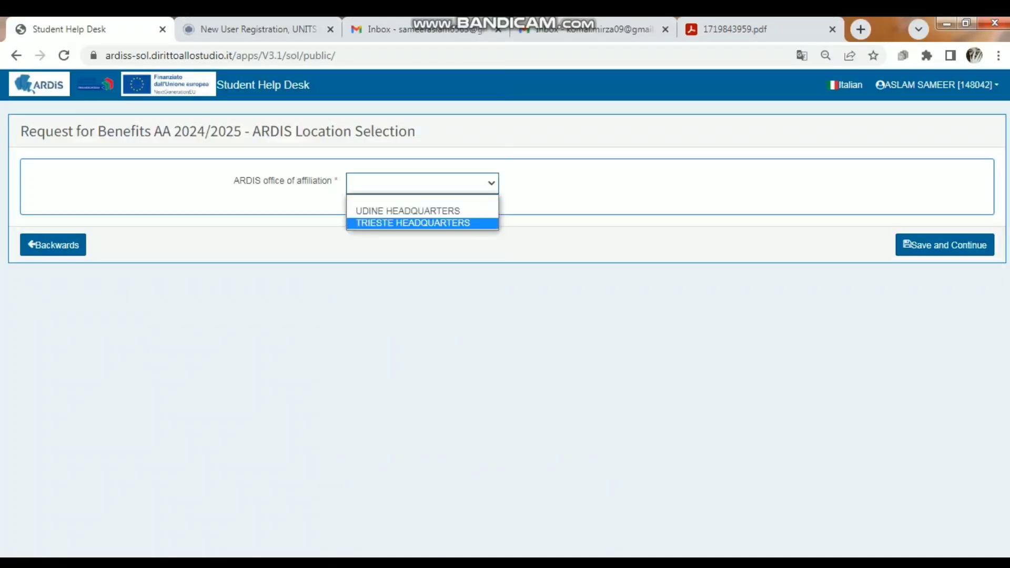
key(Return)
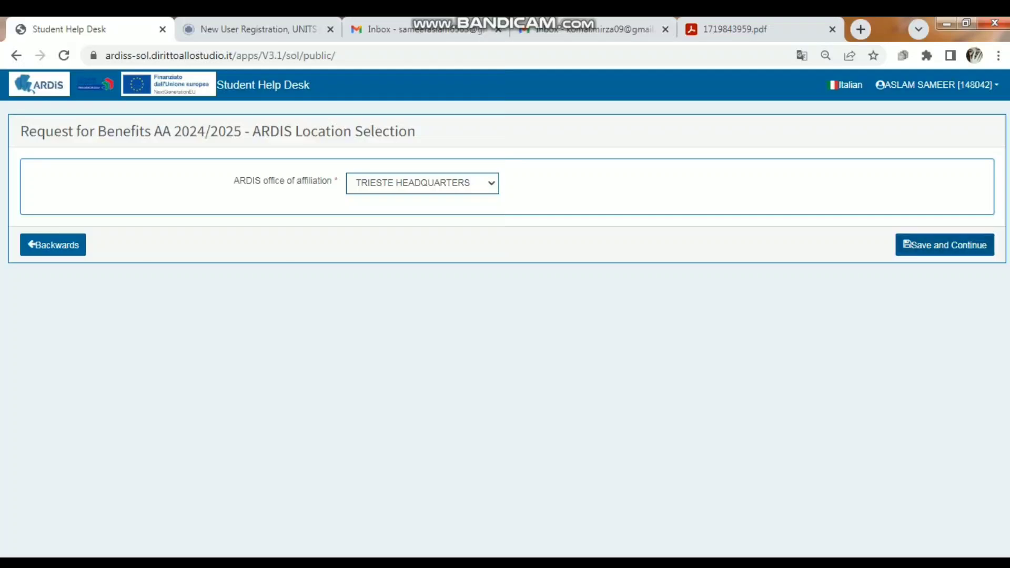
key(Tab)
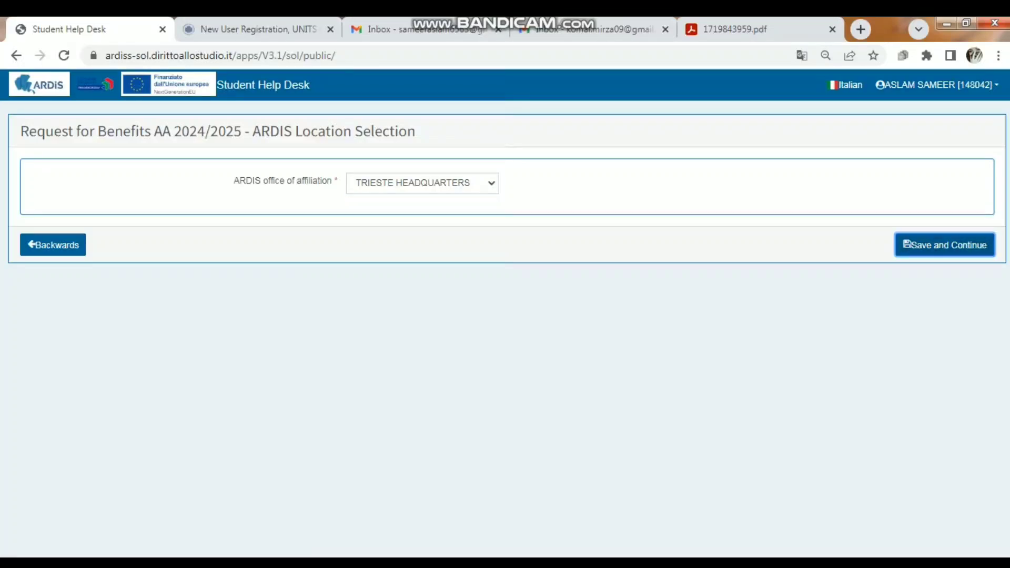
key(Return)
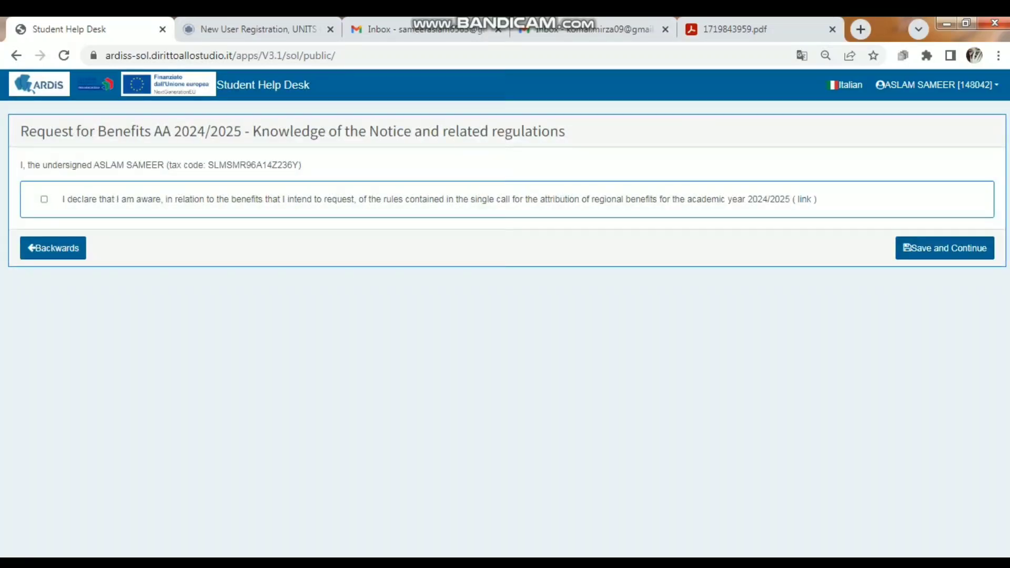
Declare awareness of the 2024/2025 call rules and having read the personal data processing information, saving both declarations
click(45, 200)
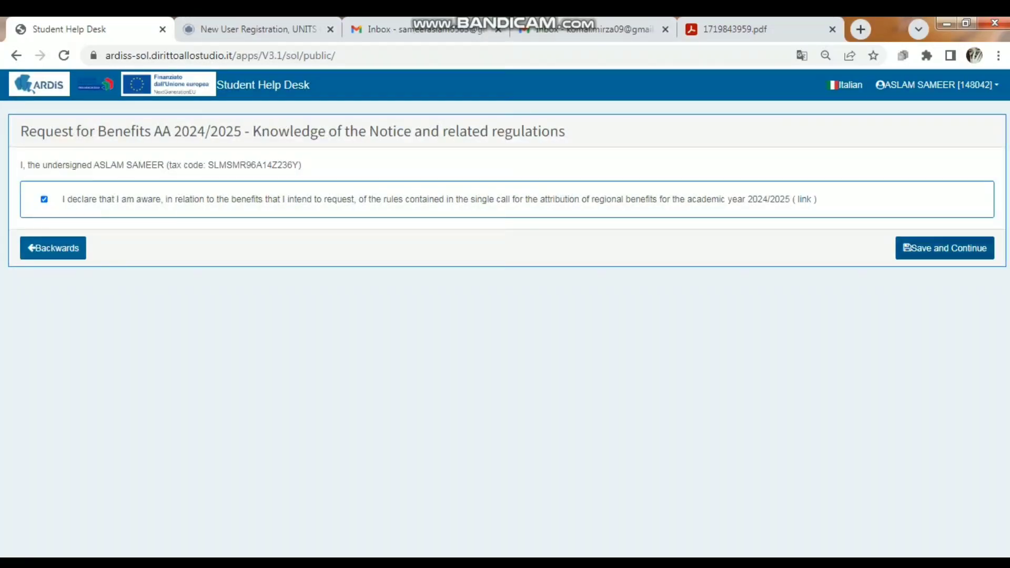
click(945, 249)
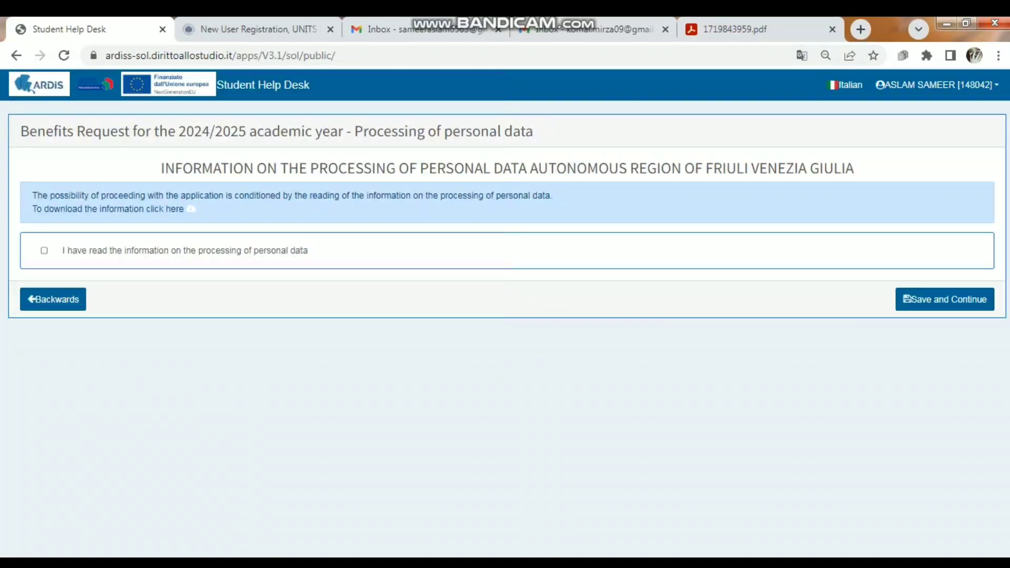
click(44, 250)
click(945, 300)
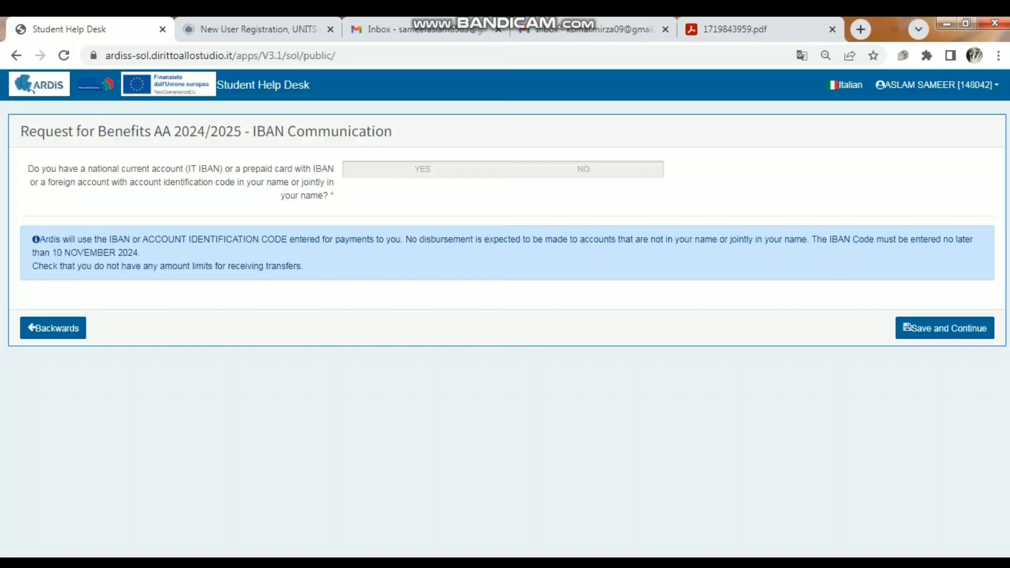
Answer NO to having an IBAN or foreign account in the student's name and save the IBAN Communication section
click(583, 169)
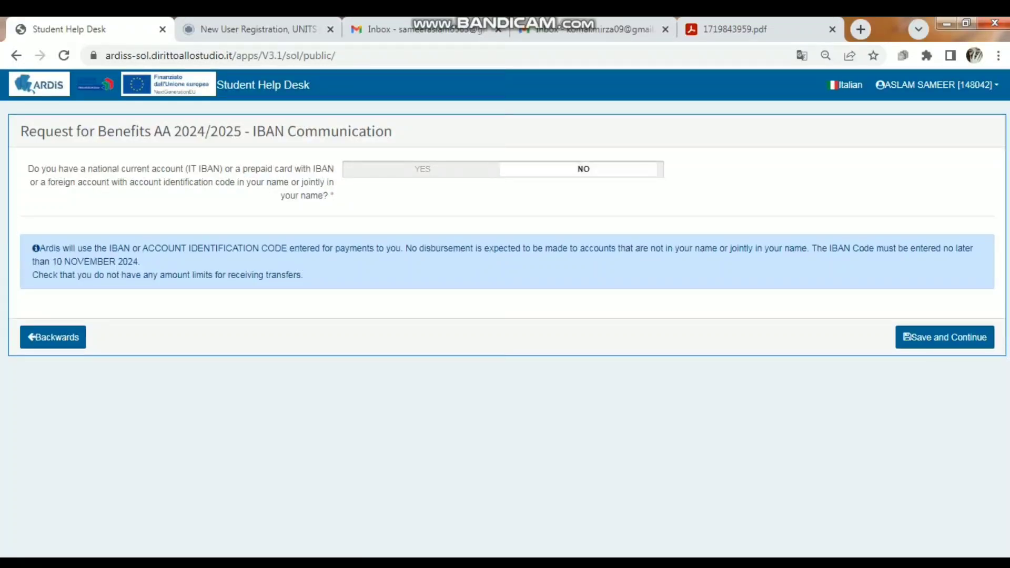
click(946, 338)
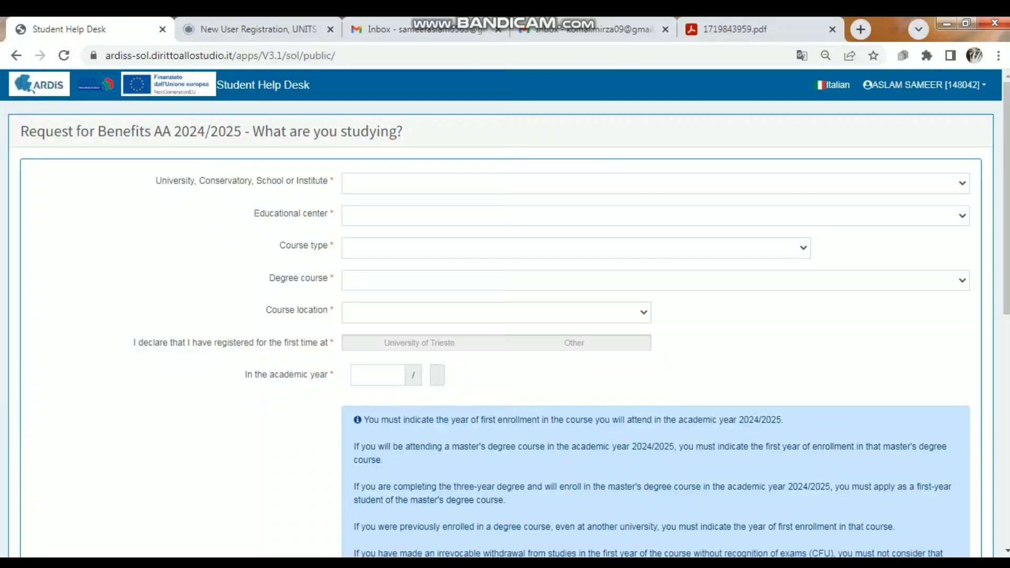
Set the university in the study details to Universita' degli Studi di Trieste
click(656, 183)
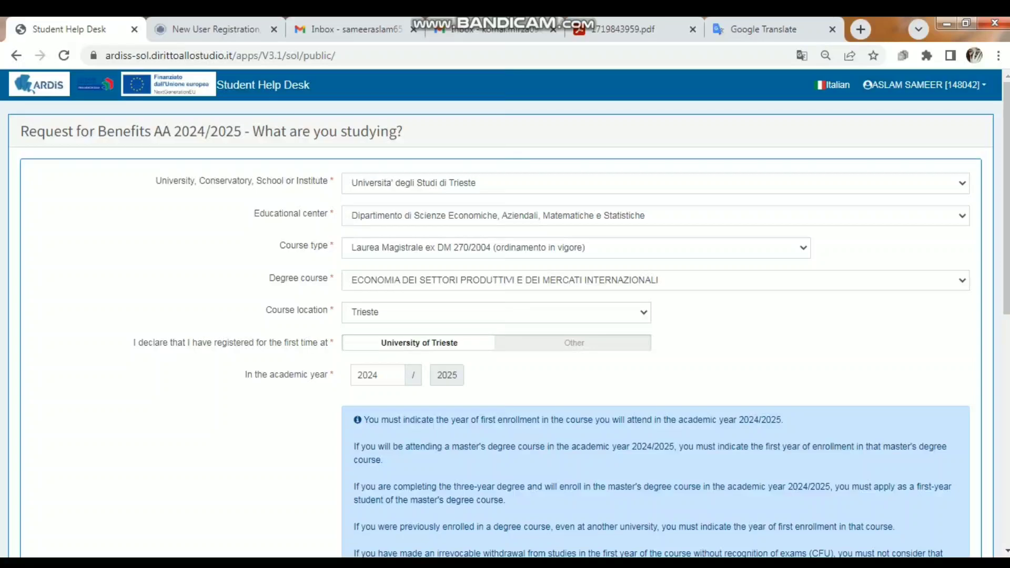
click(656, 184)
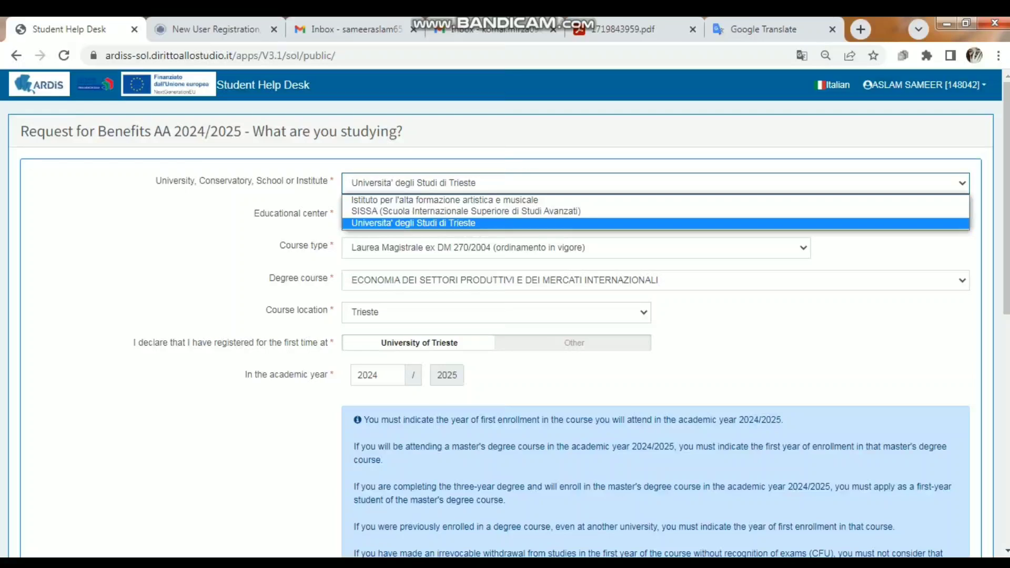
key(Escape)
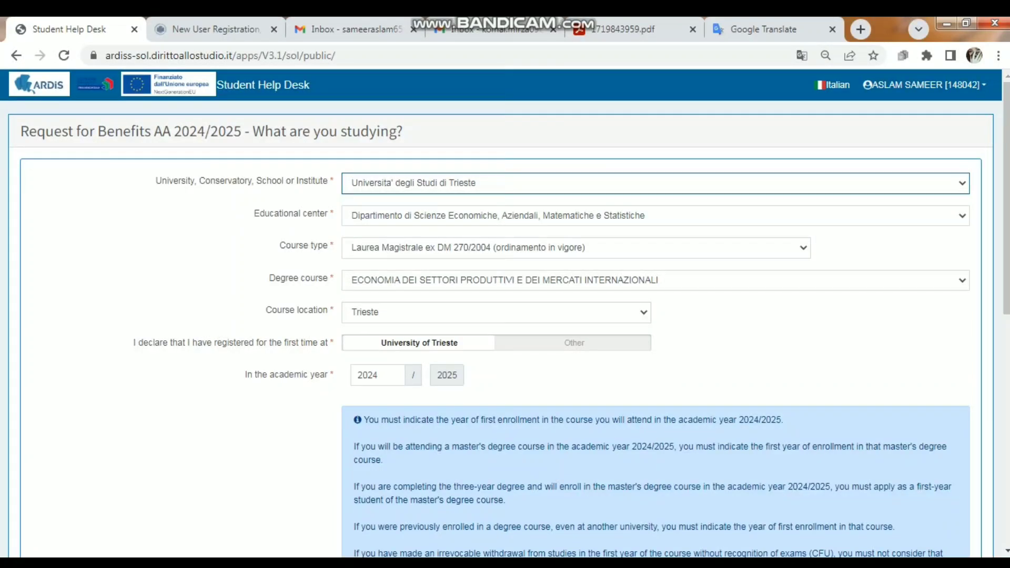
Translate the study details page from Italian into English, including the educational center options
click(656, 216)
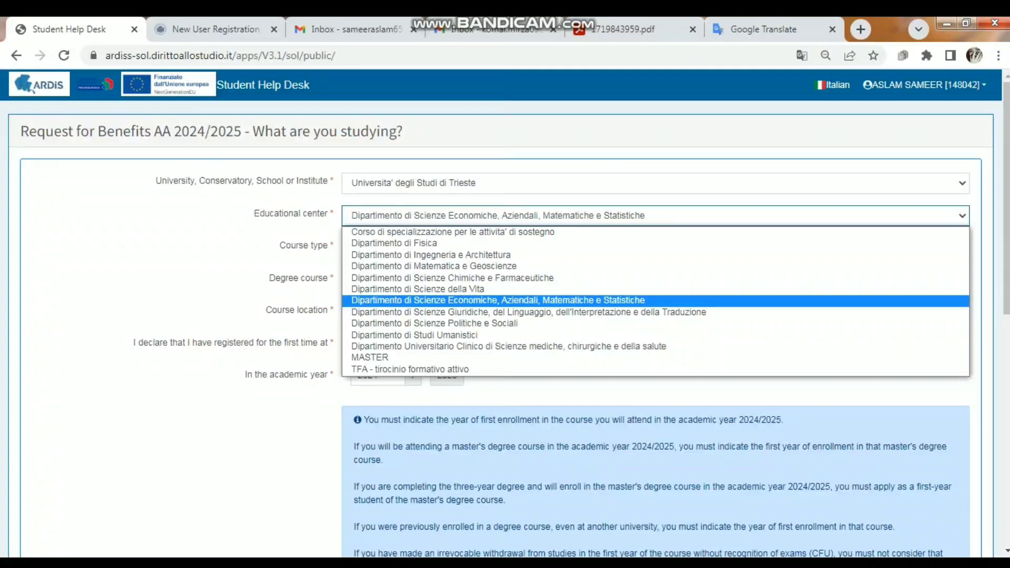
right_click(191, 258)
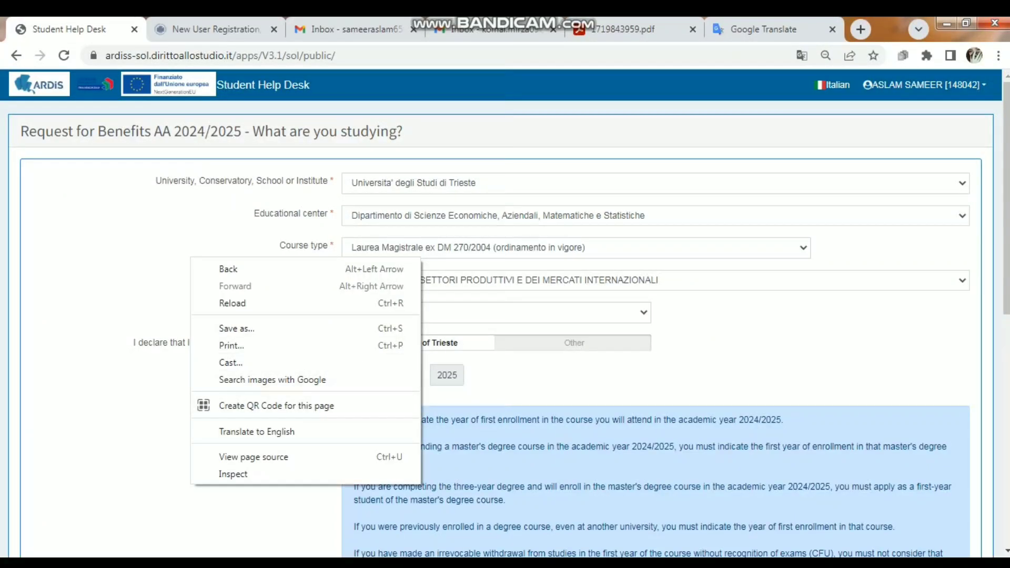
click(257, 432)
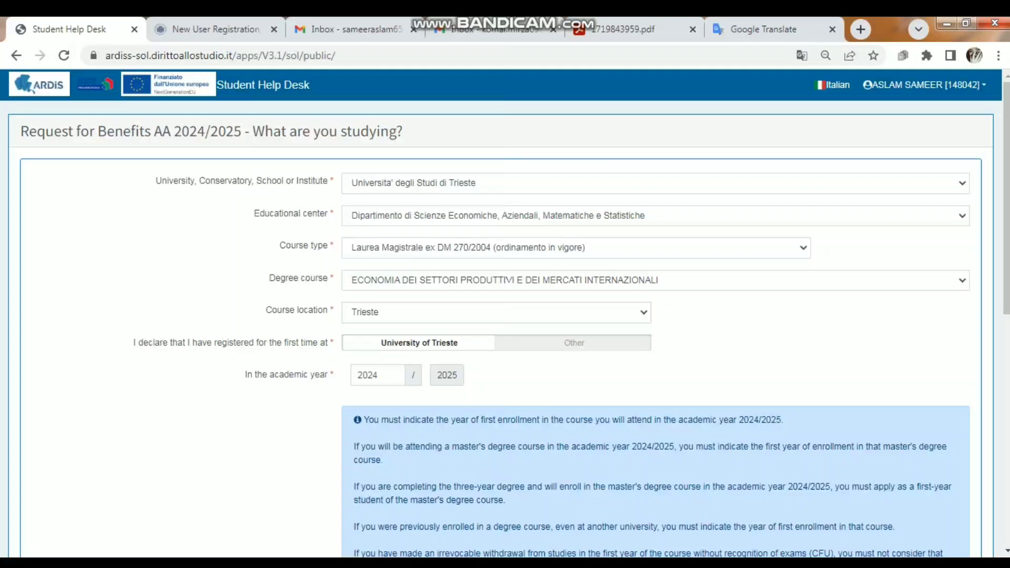
click(655, 216)
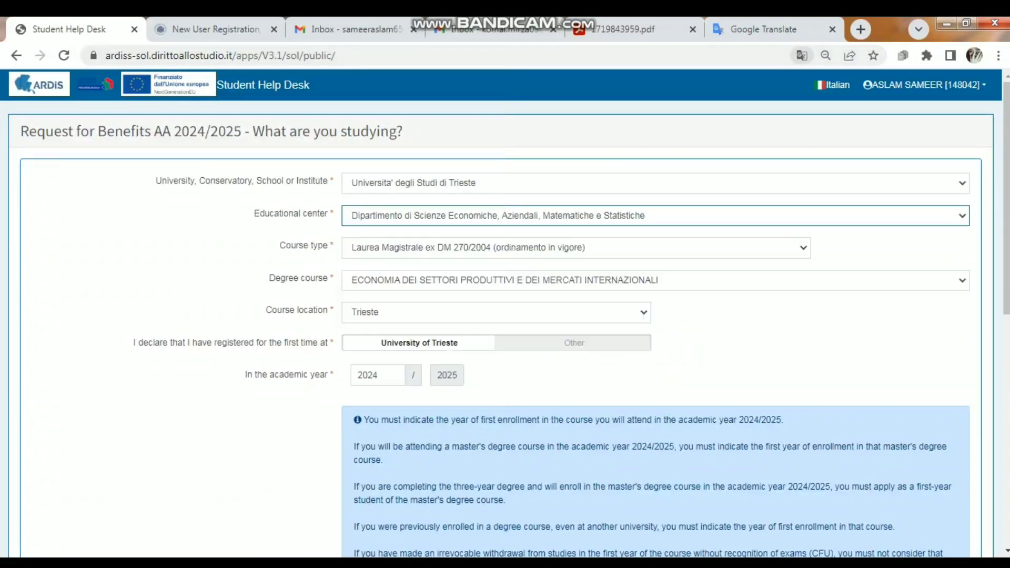
click(705, 84)
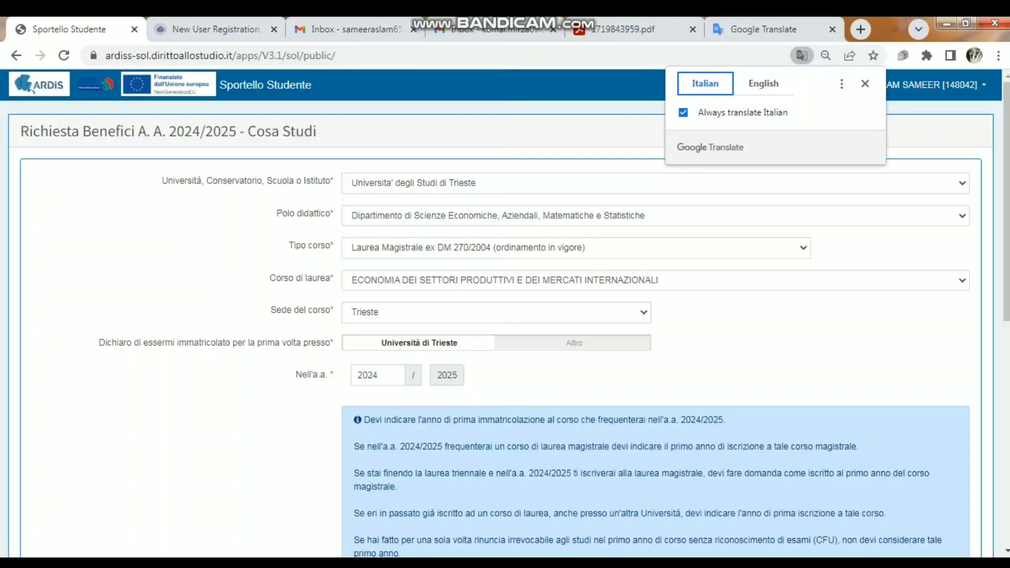
click(763, 84)
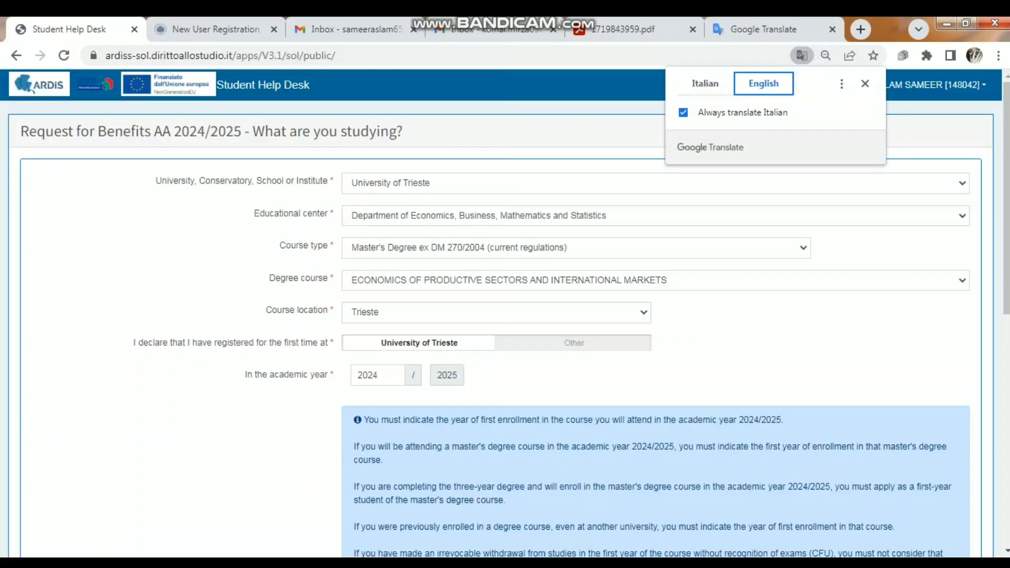
Set the educational center to Department of Economics, Business, Mathematics and Statistics and the course type to Master's Degree ex DM 270/2004 (current regulations)
click(656, 215)
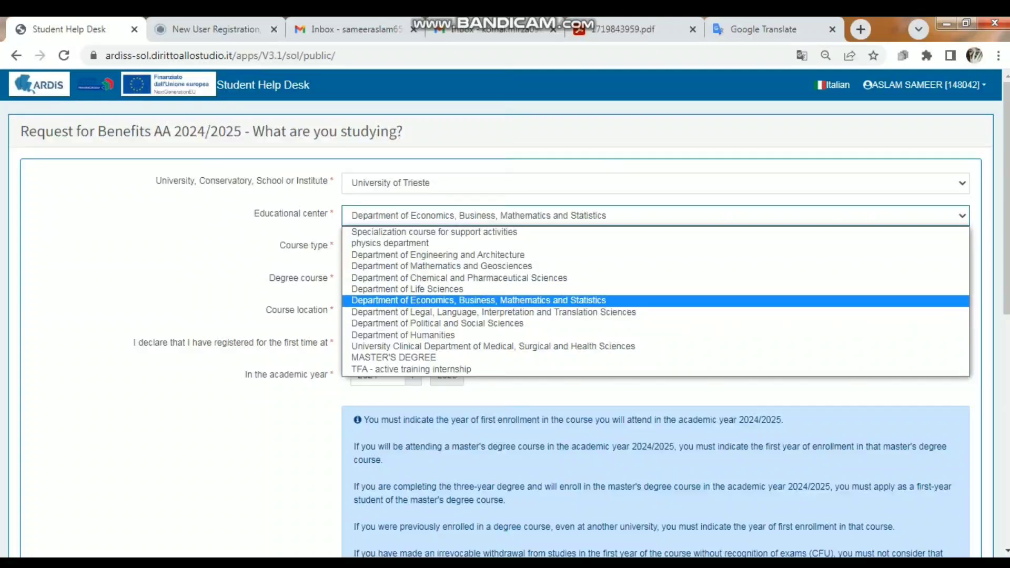
click(479, 300)
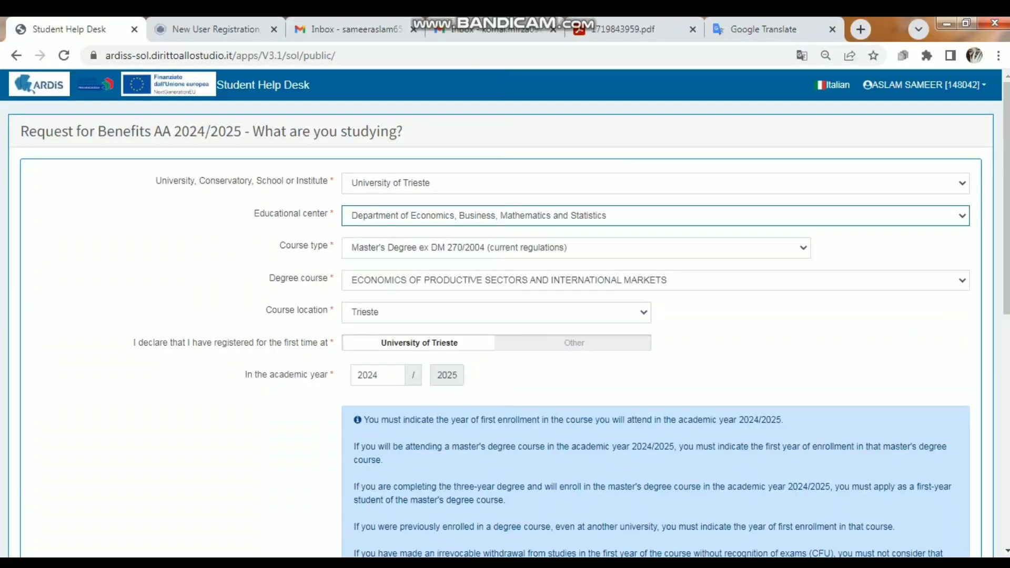
click(577, 248)
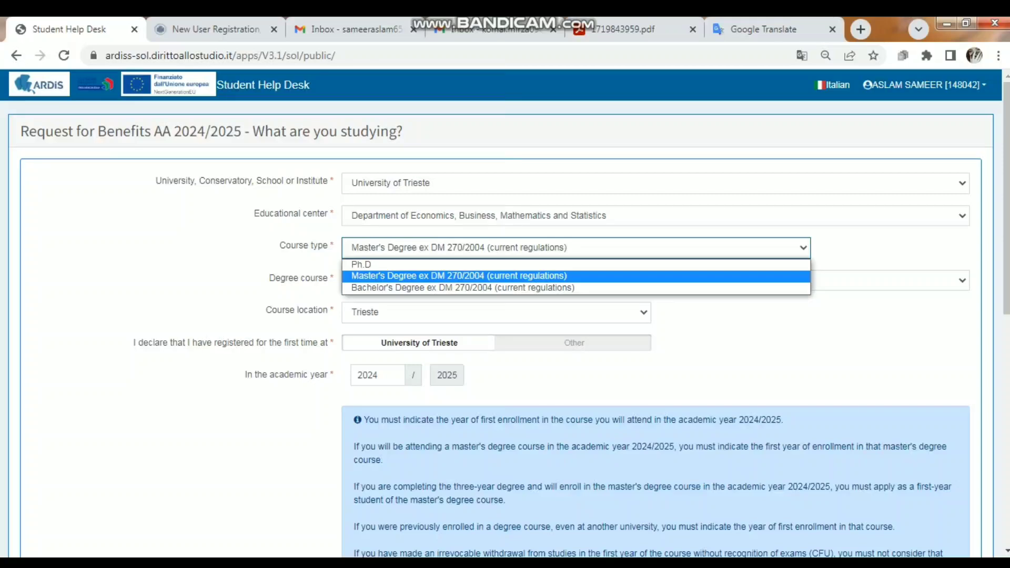
click(576, 276)
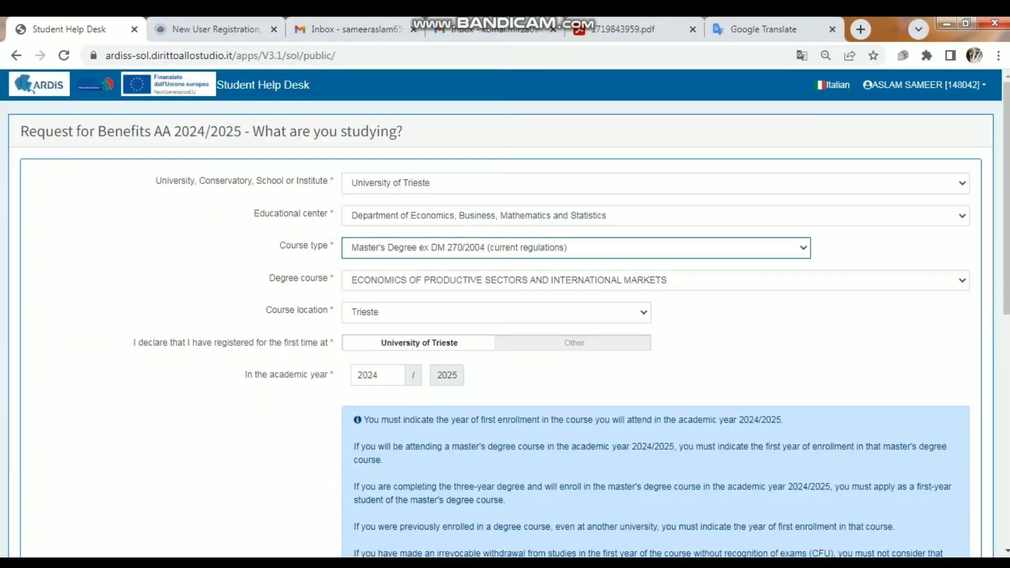
Choose ECONOMICS OF PRODUCTIVE SECTORS AND INTERNATIONAL MARKETS as the degree course and Trieste as its location
click(656, 280)
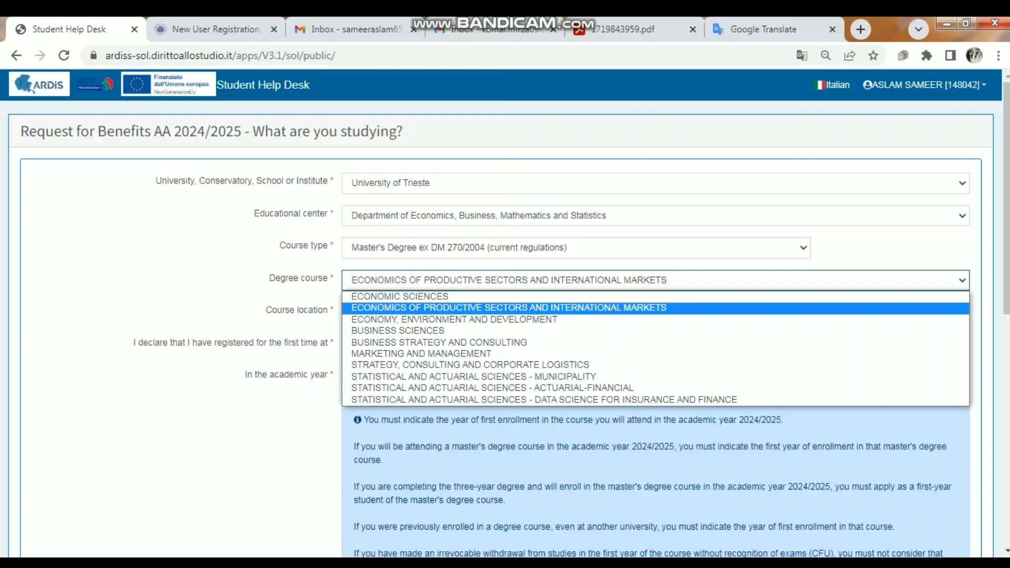
click(656, 308)
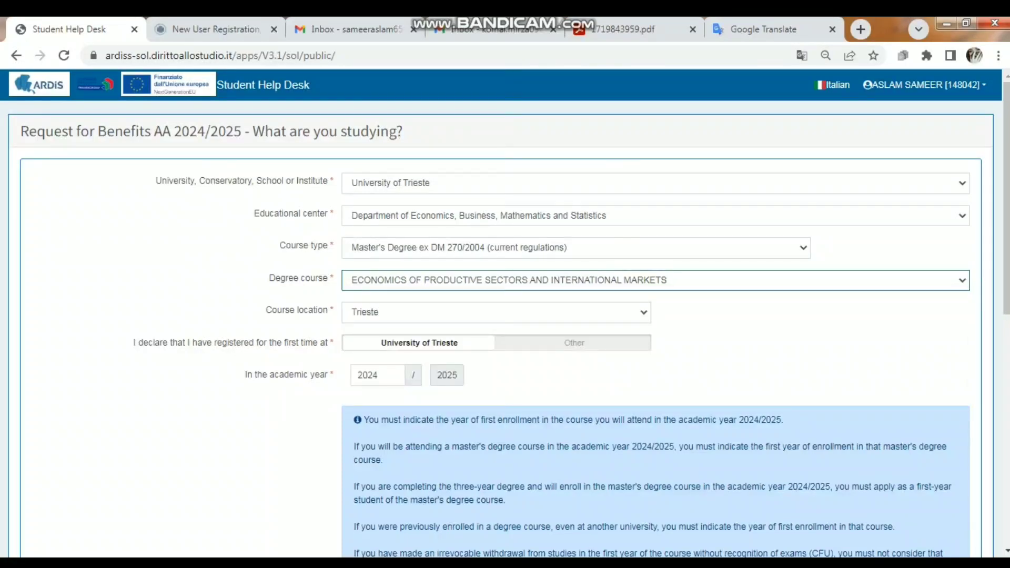
click(496, 313)
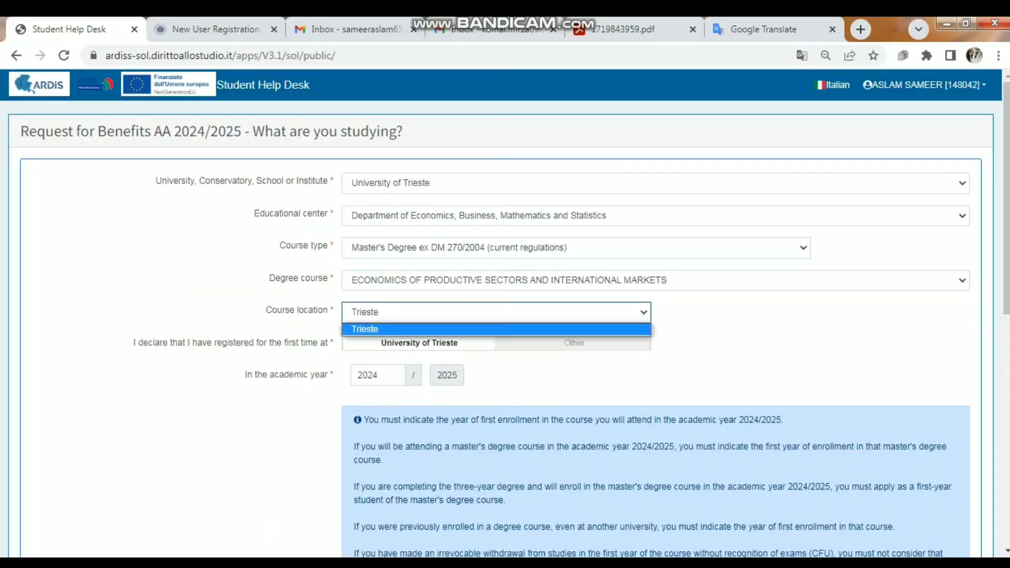
click(496, 330)
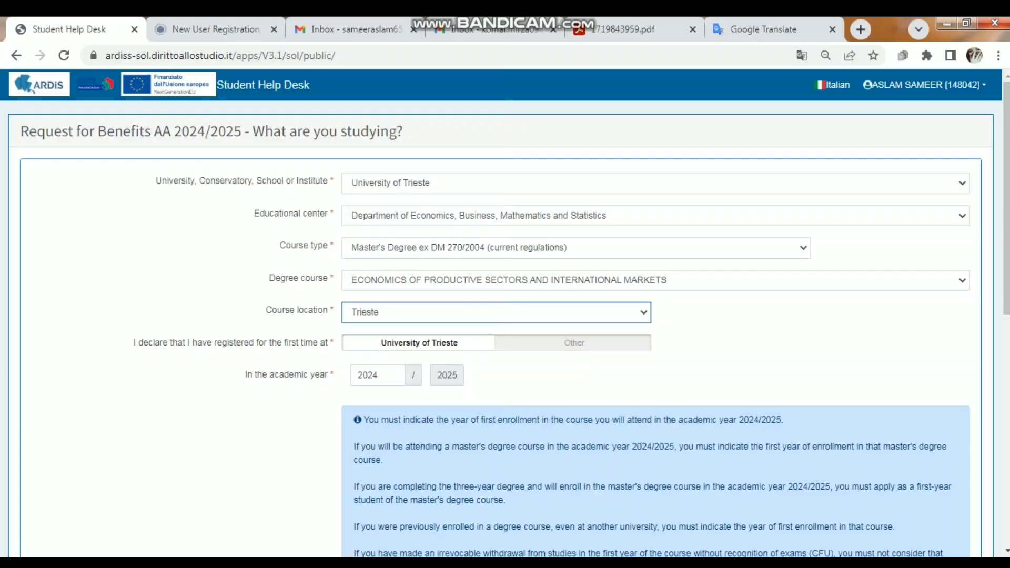
Answer NO to continuing studies outside the Friuli Venezia Giulia Region in 2024/2025 and save the study details section
scroll(505, 316, down, 8)
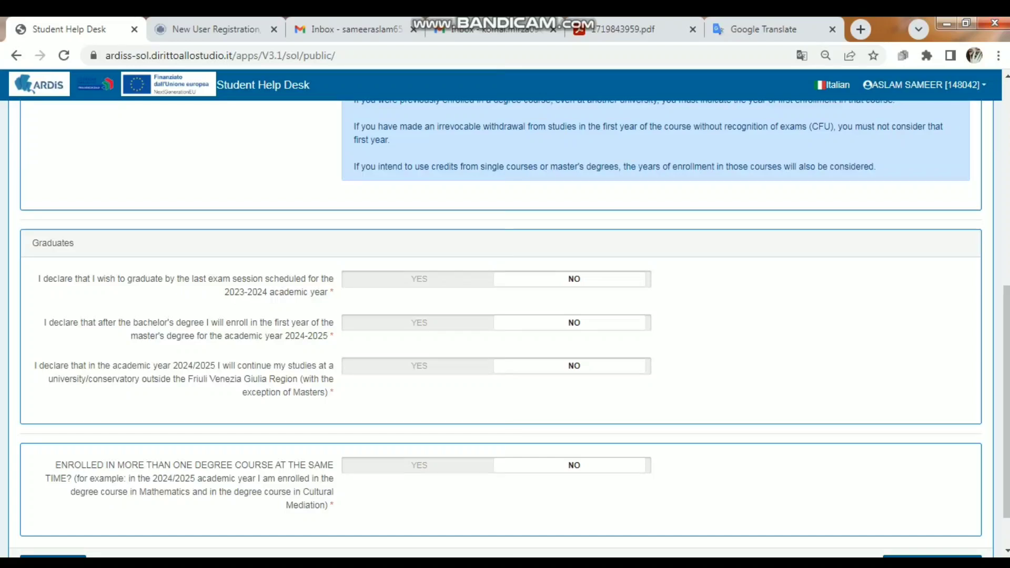
drag(332, 404, 332, 511)
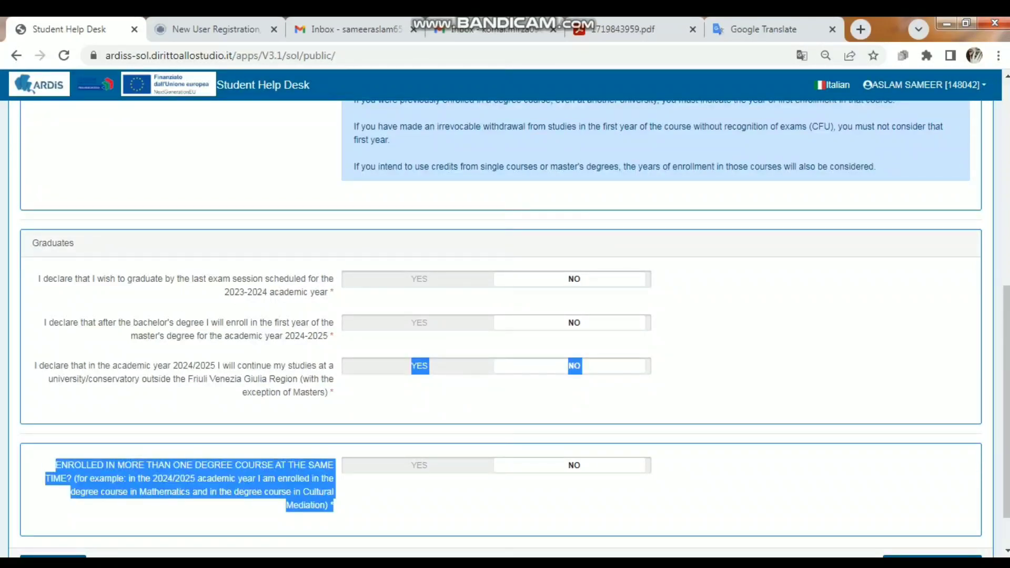
click(368, 508)
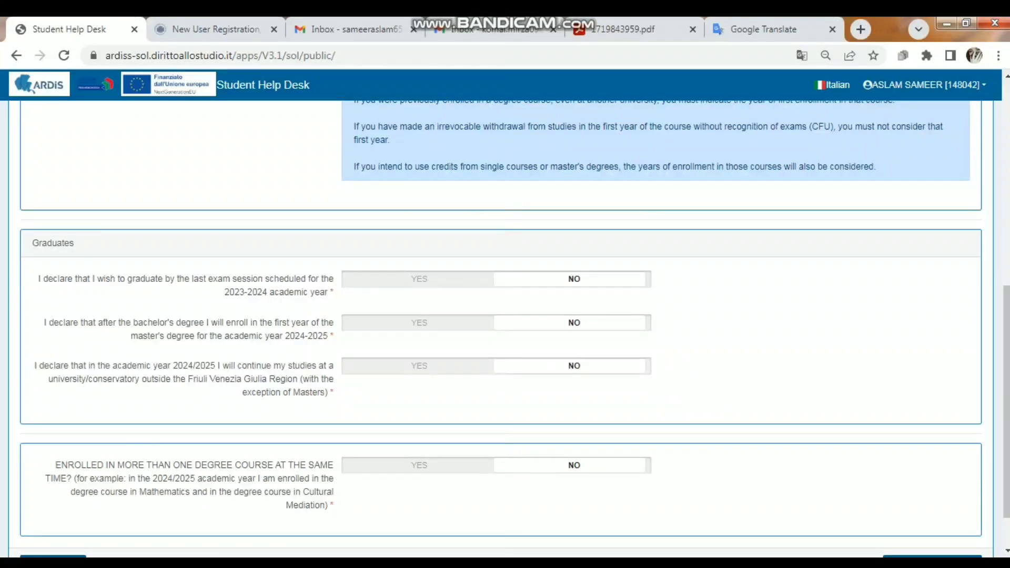
click(420, 366)
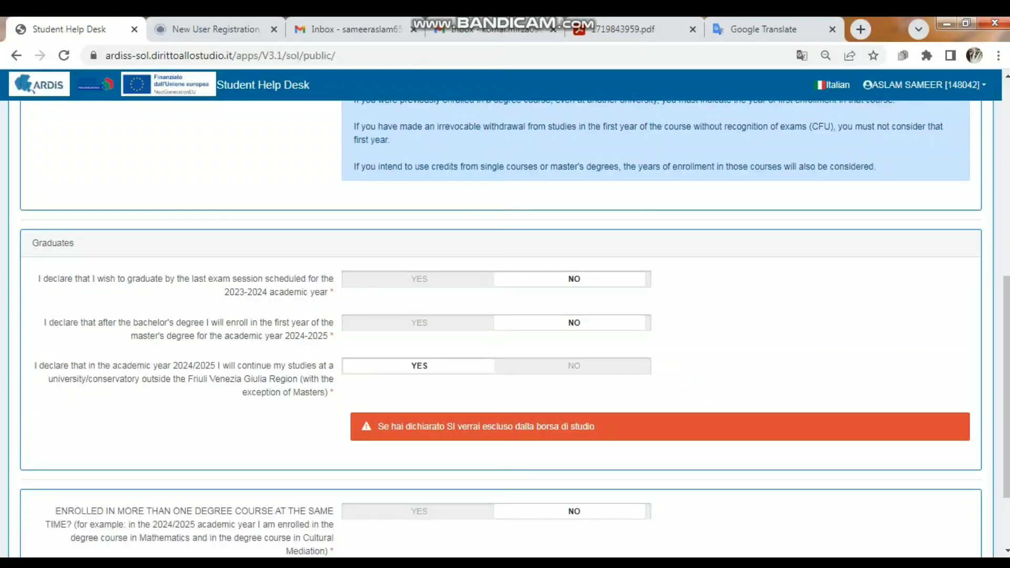
click(574, 367)
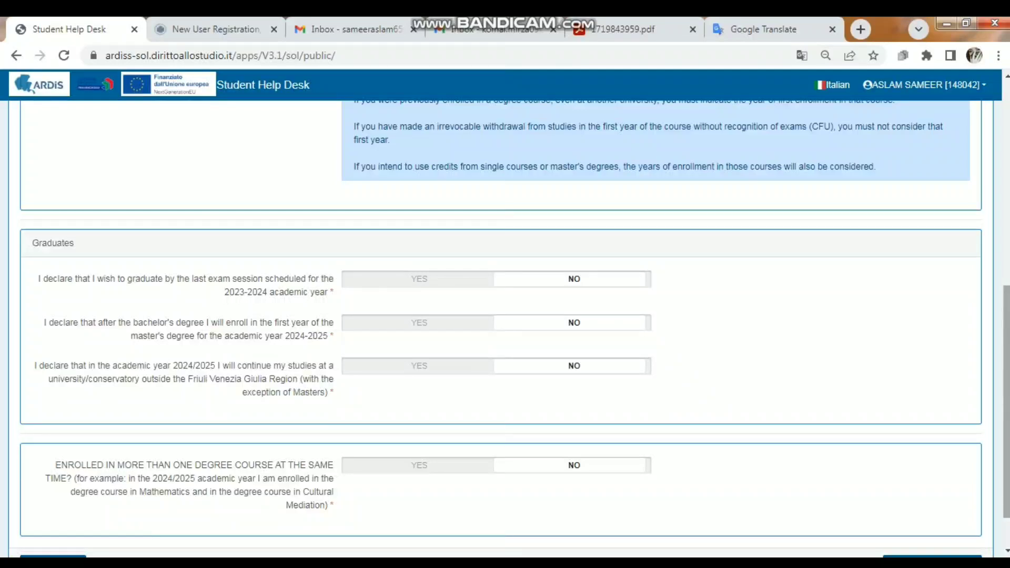
scroll(1006, 403, down, 2)
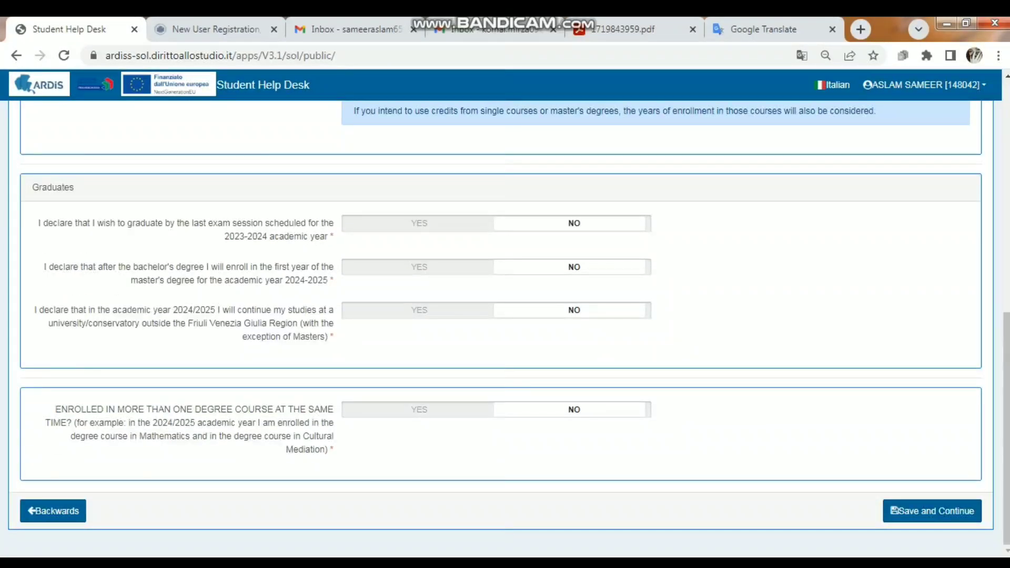
click(933, 511)
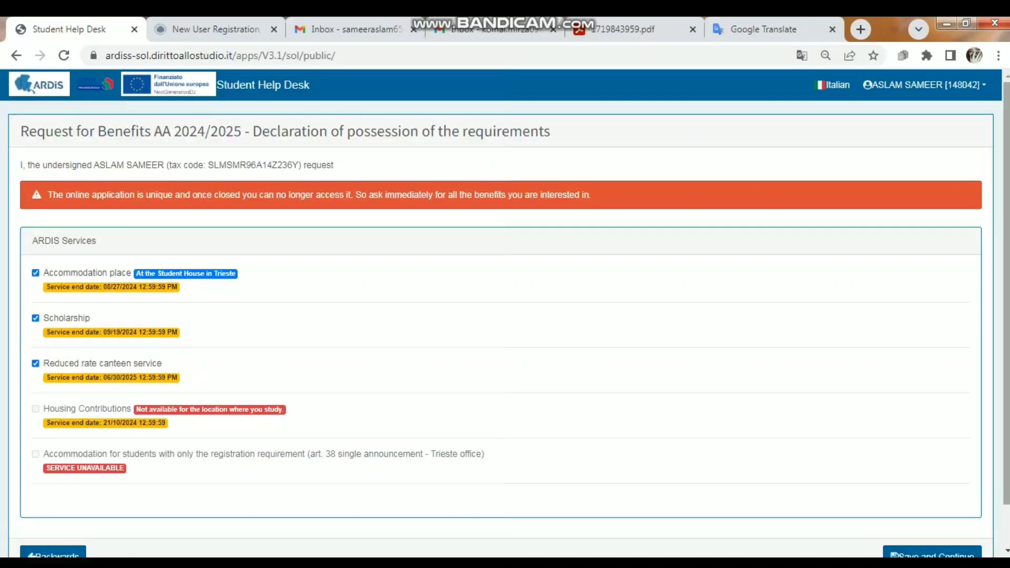
Save the ARDIS services request with accommodation place, scholarship and reduced rate canteen service selected
scroll(505, 316, down, 1)
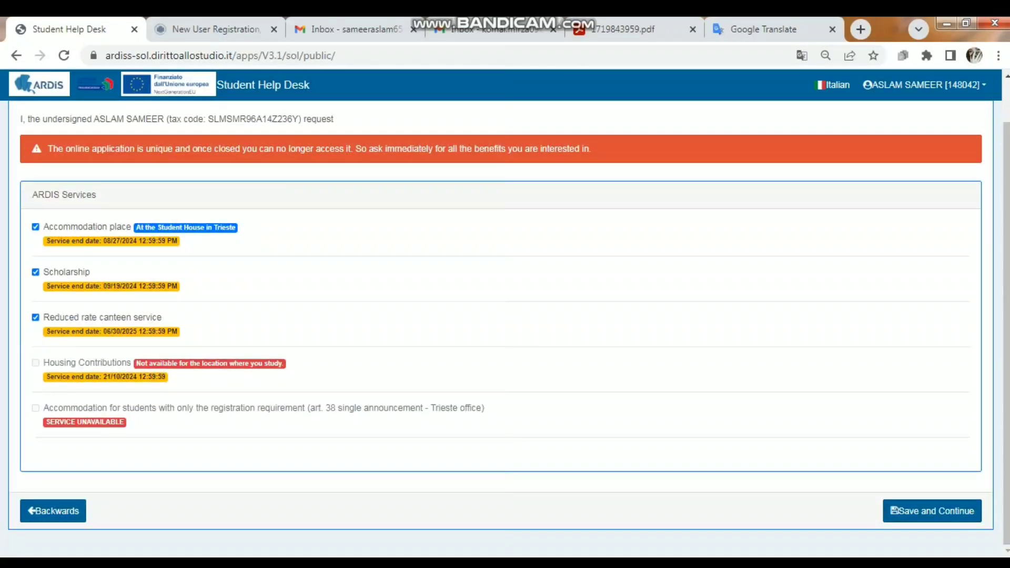
click(933, 511)
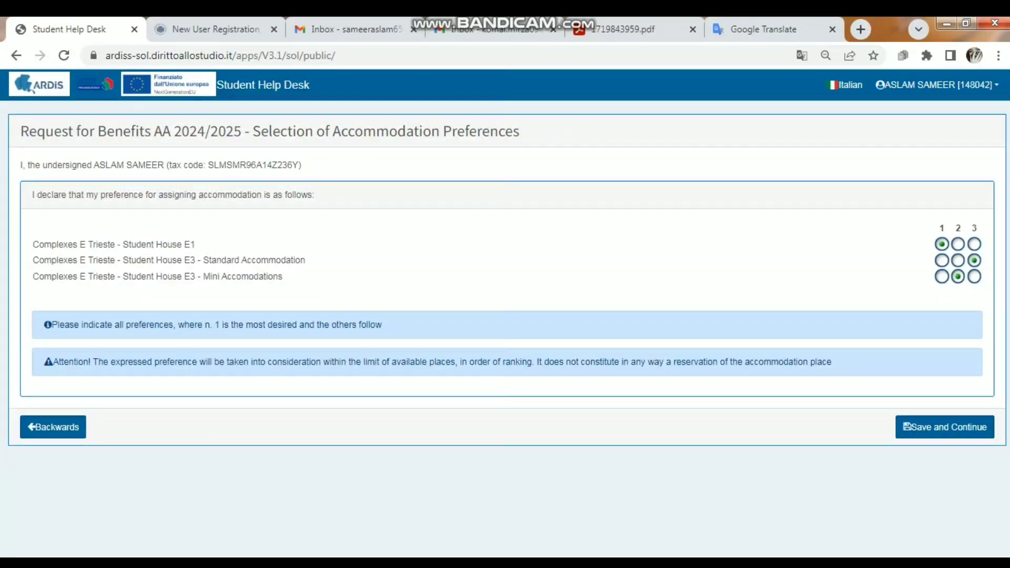
Rank Student House E3 Standard Accommodation first, Student House E1 second and E3 Mini Accomodations third, and save the preferences
click(959, 244)
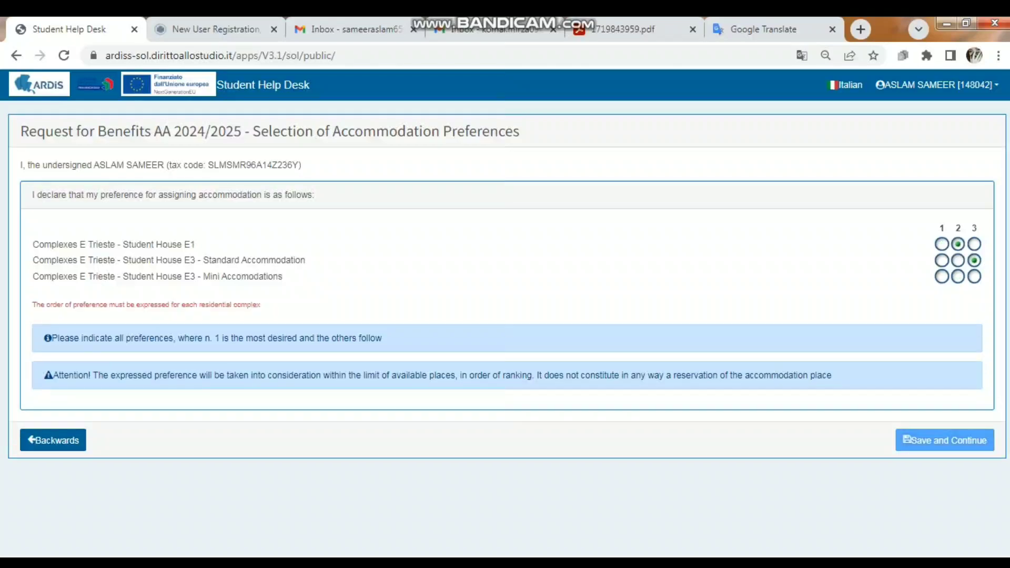
click(974, 277)
click(942, 260)
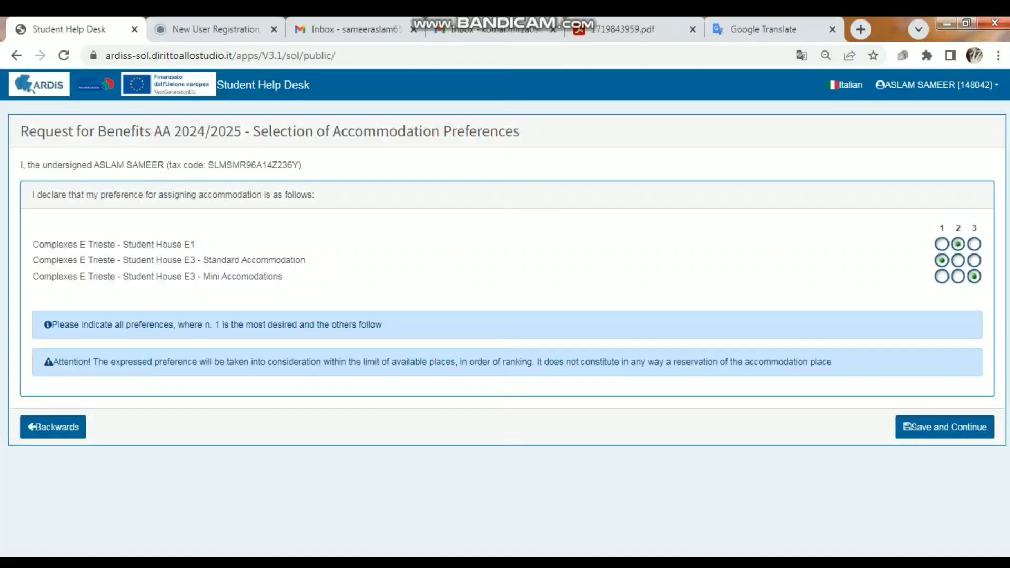
click(946, 427)
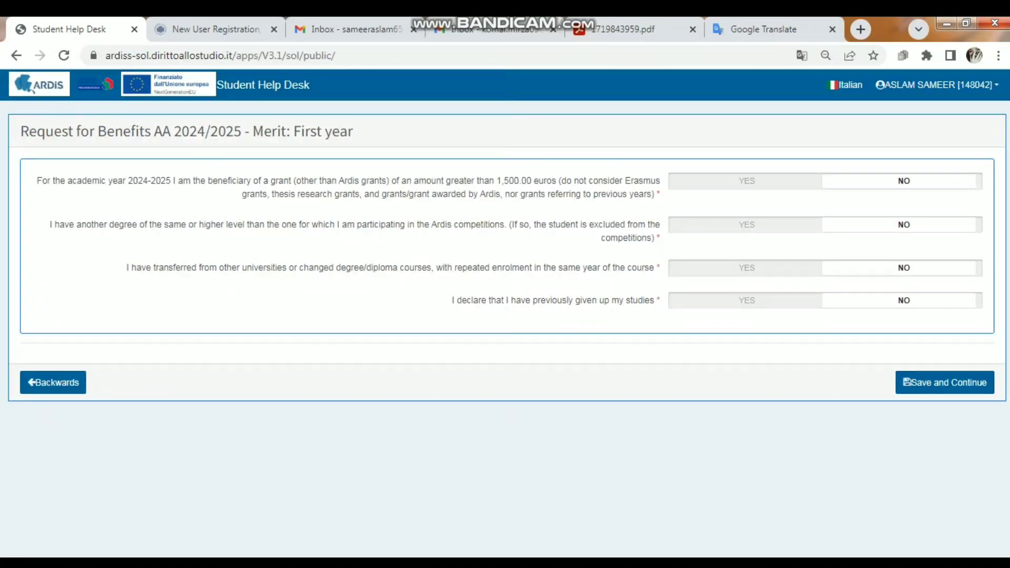
Answer NO to receiving a non-Ardis grant greater than 1,500.00 euros and save the first-year merit section
click(747, 181)
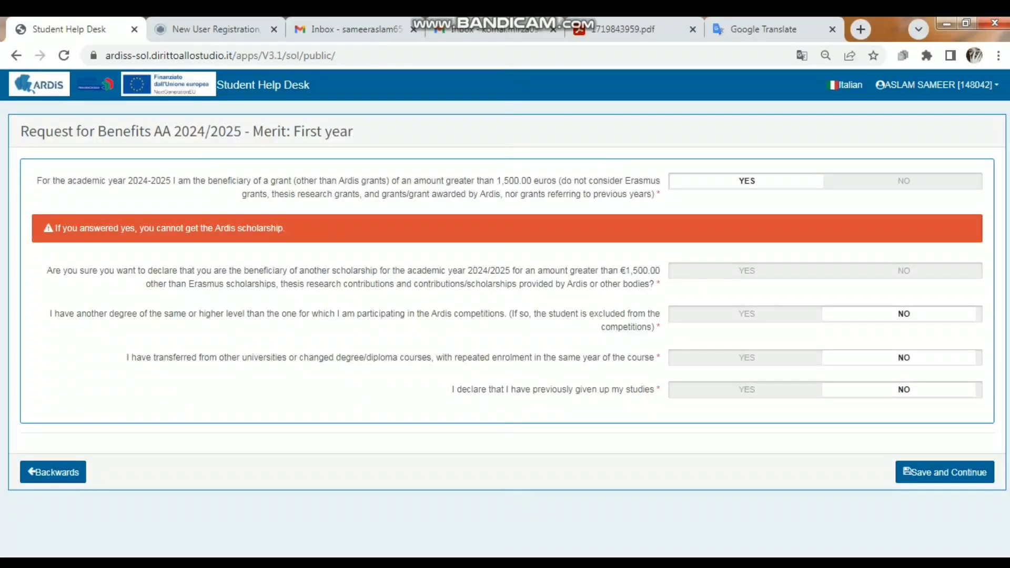
click(905, 181)
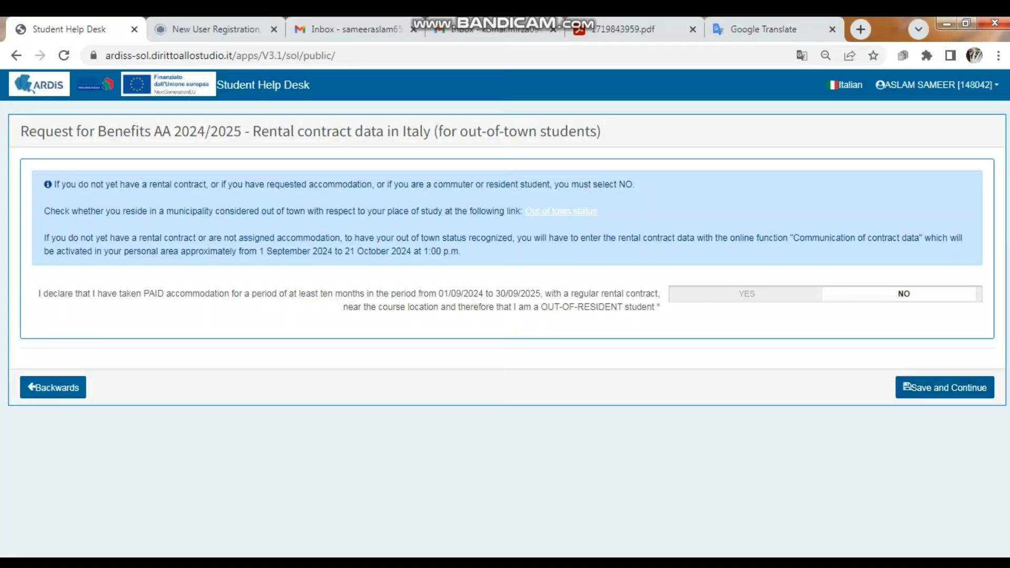
Answer NO to having paid accommodation with a regular rental contract and save the rental contract section
click(747, 294)
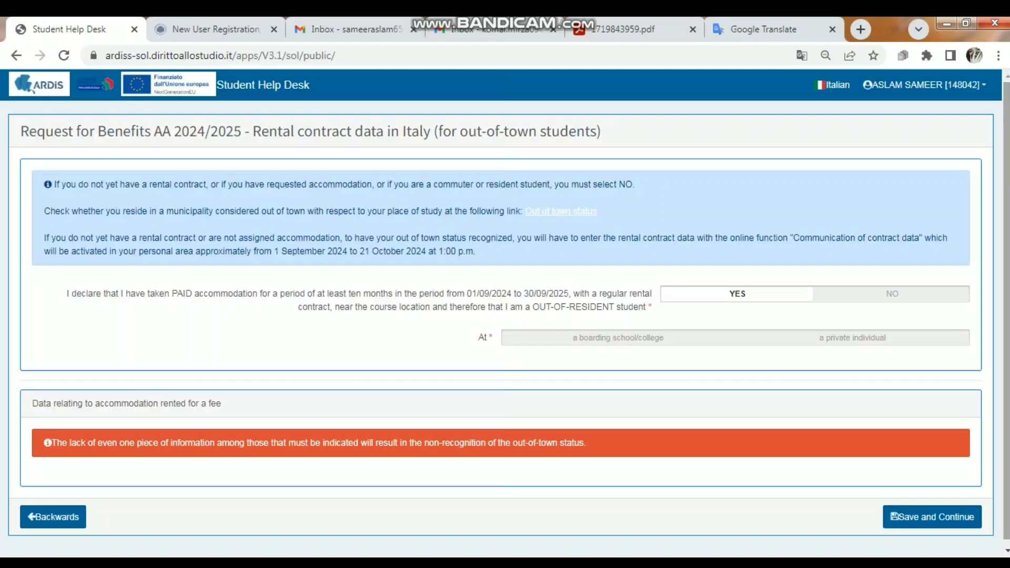
scroll(505, 316, down, 1)
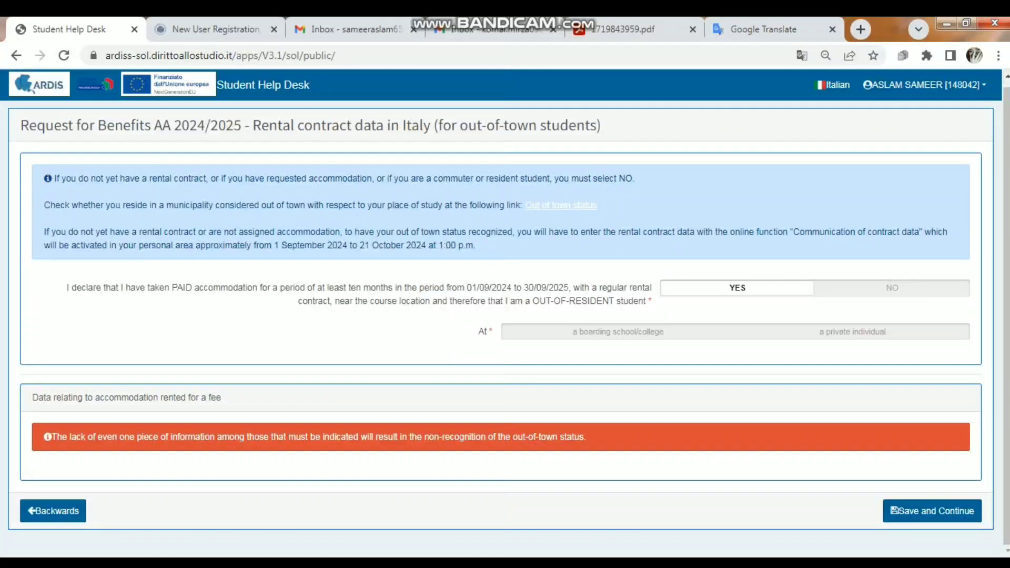
click(893, 288)
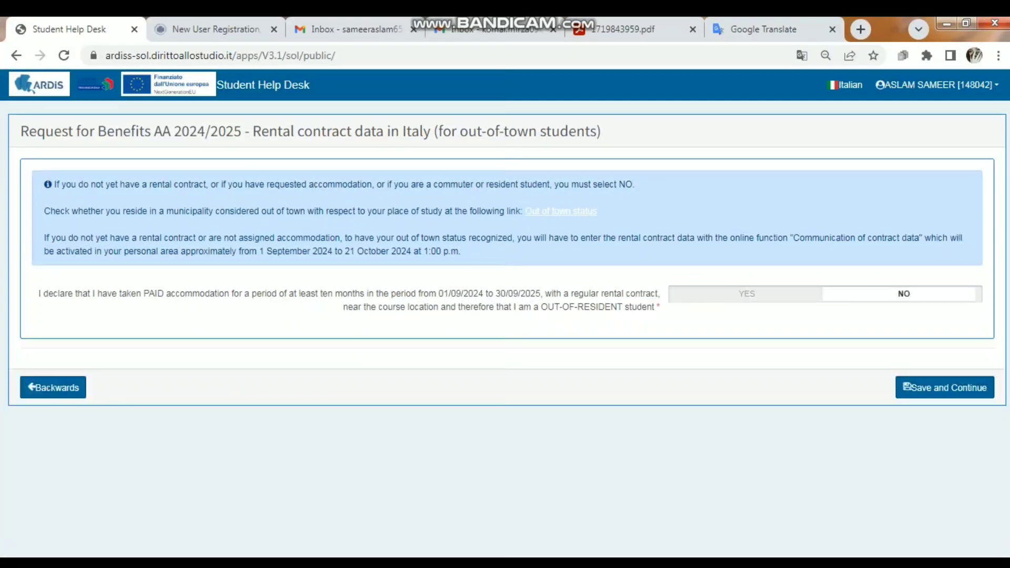
click(945, 388)
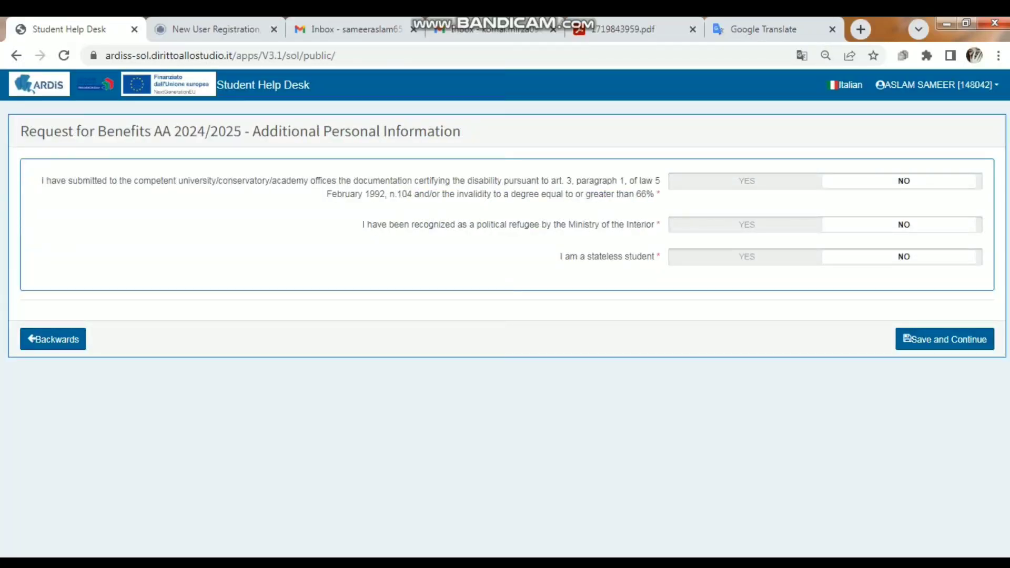
Save the additional personal information and independent student sections with disability, political refugee, stateless and independent student all answered NO
click(53, 339)
click(747, 182)
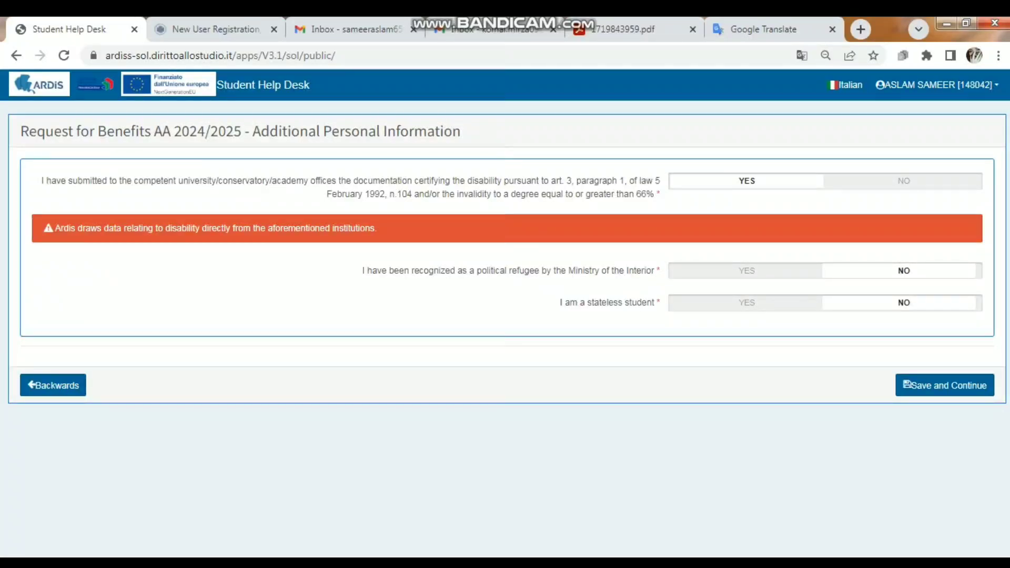
drag(898, 271, 662, 302)
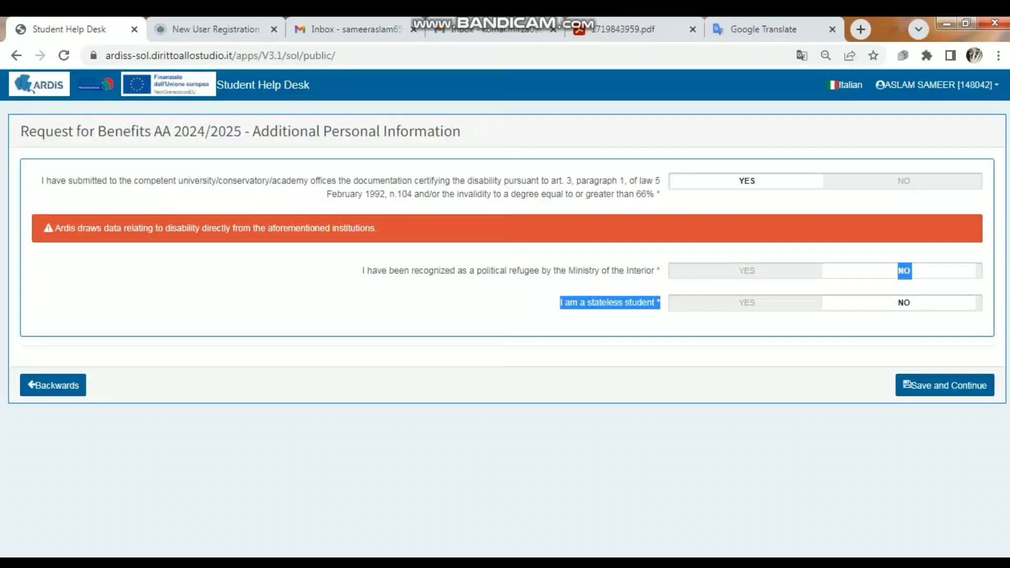
click(904, 181)
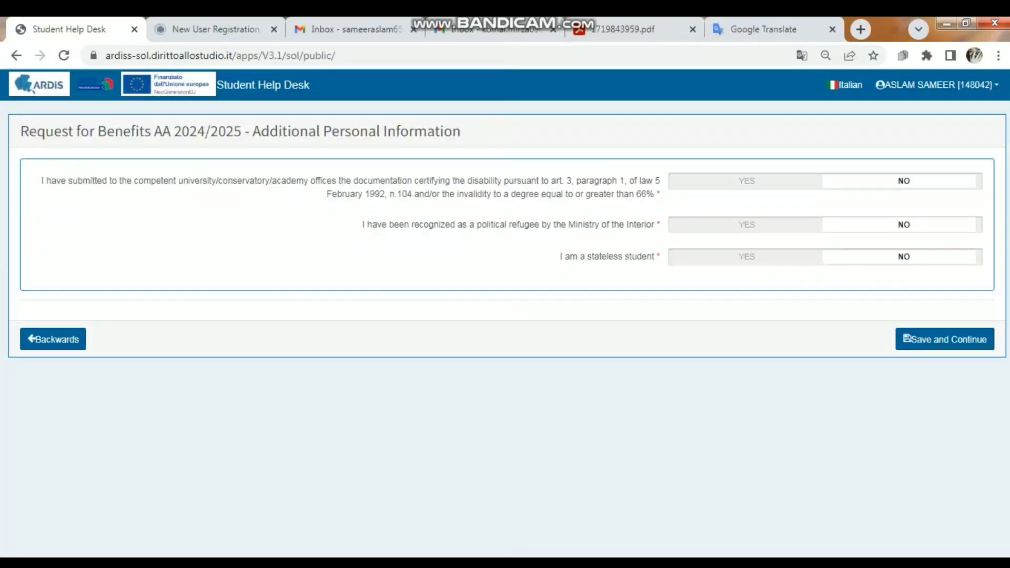
click(945, 340)
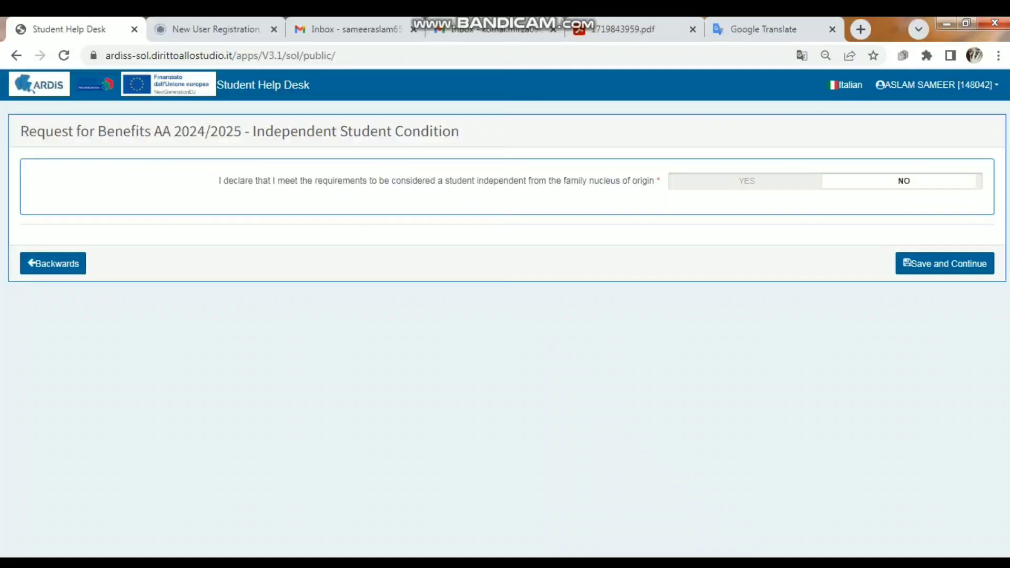
click(945, 264)
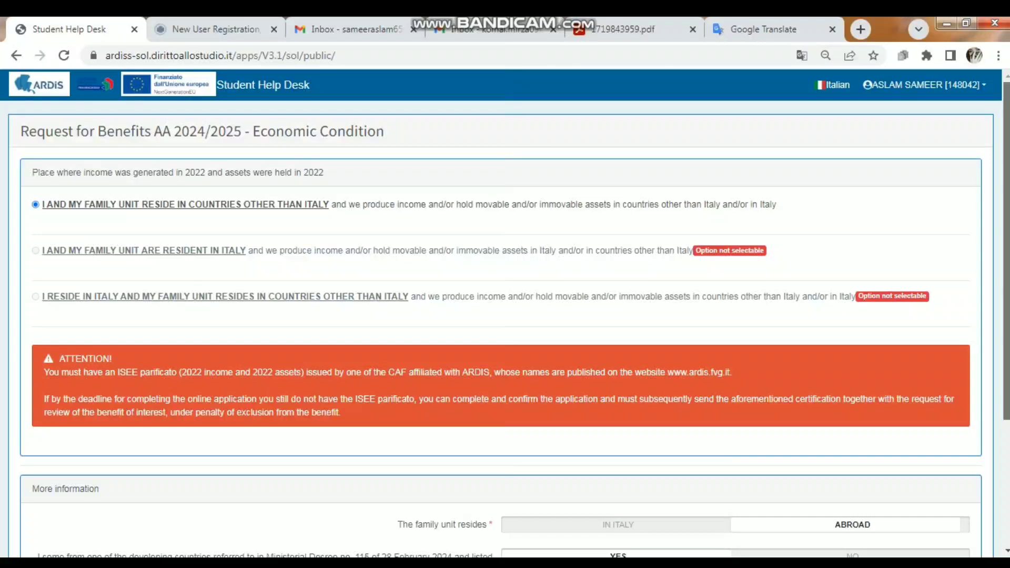
Save the economic condition section with the family unit residing ABROAD and YES for coming from a listed developing country
scroll(505, 315, down, 3)
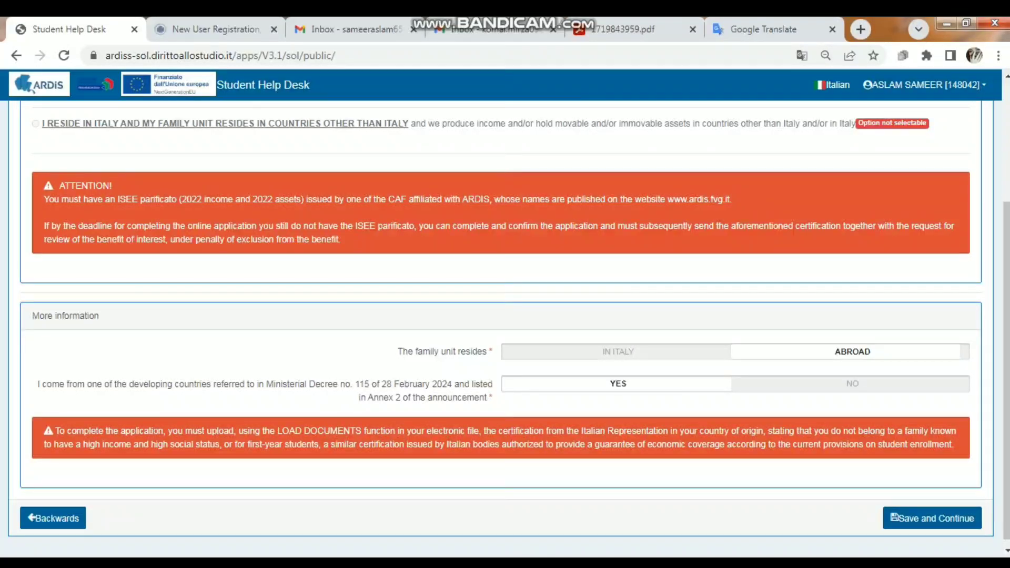
click(853, 384)
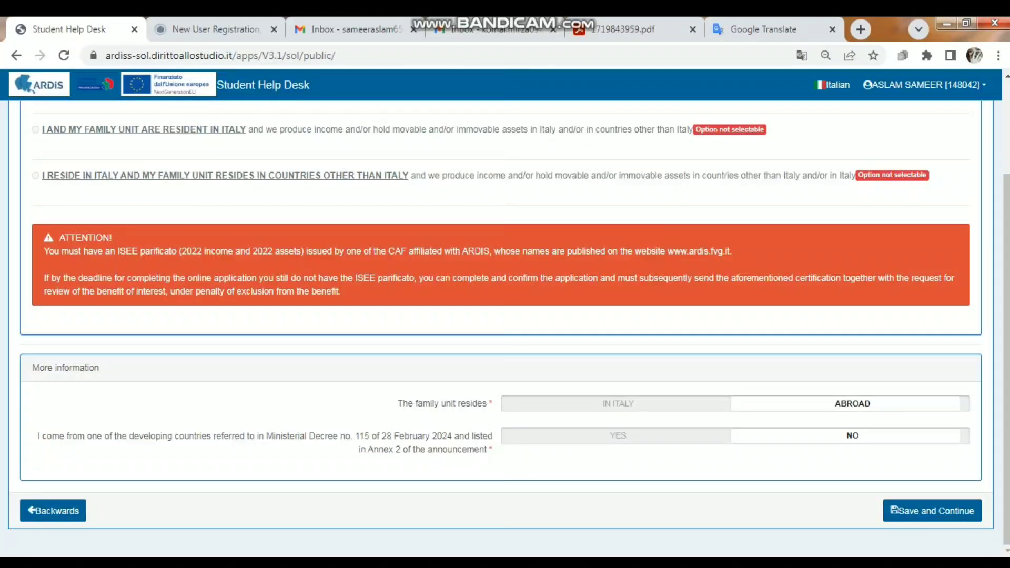
click(618, 436)
scroll(618, 436, down, 1)
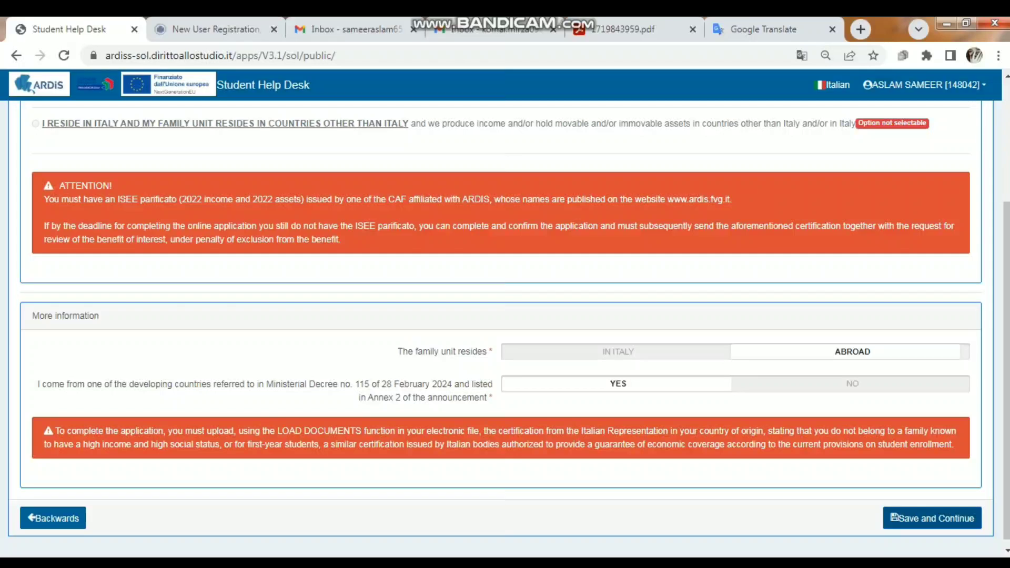
click(933, 518)
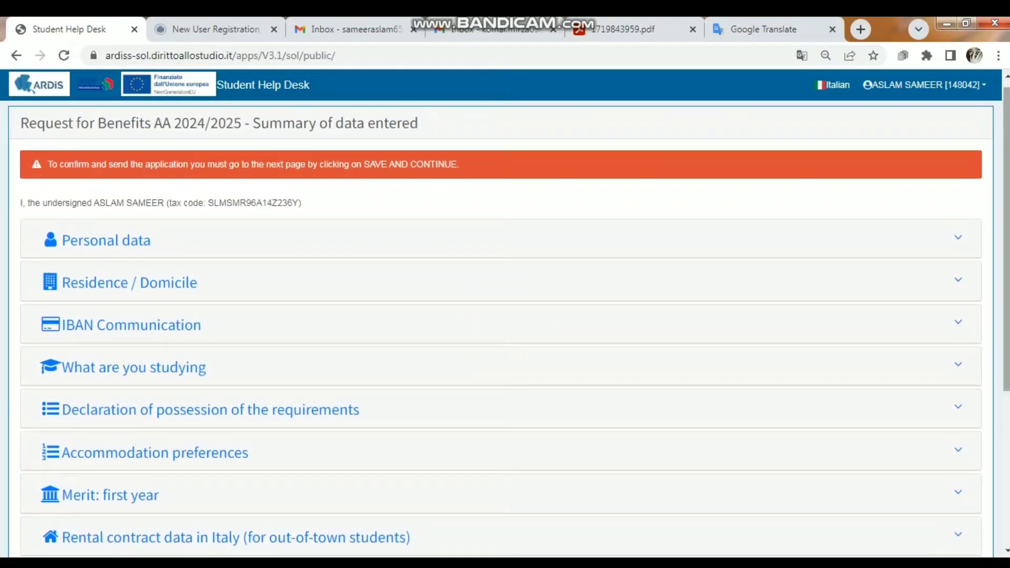
Review the study details in the data summary, confirm and send the benefits request, and return to the home page
scroll(505, 321, down, 4)
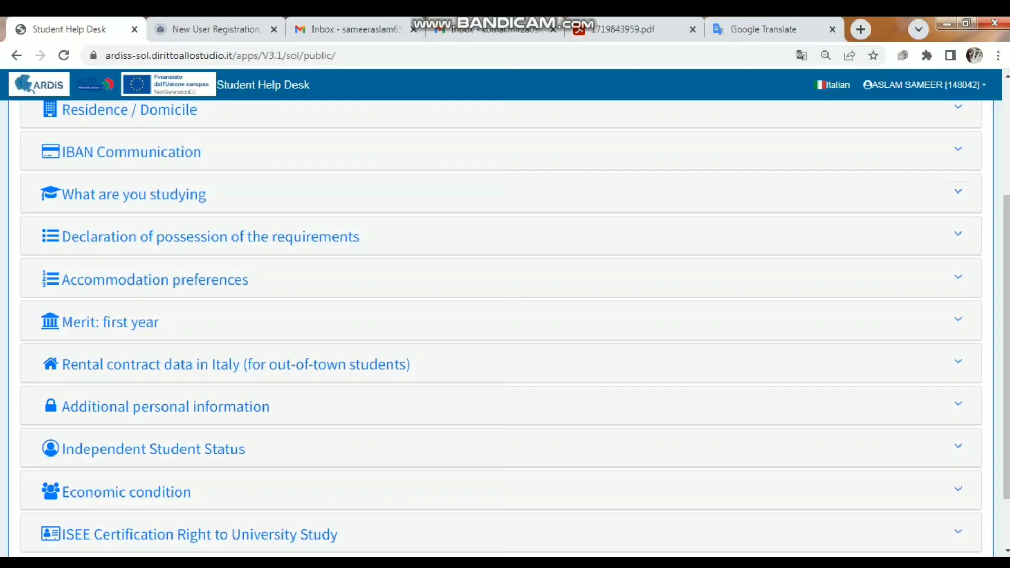
click(958, 192)
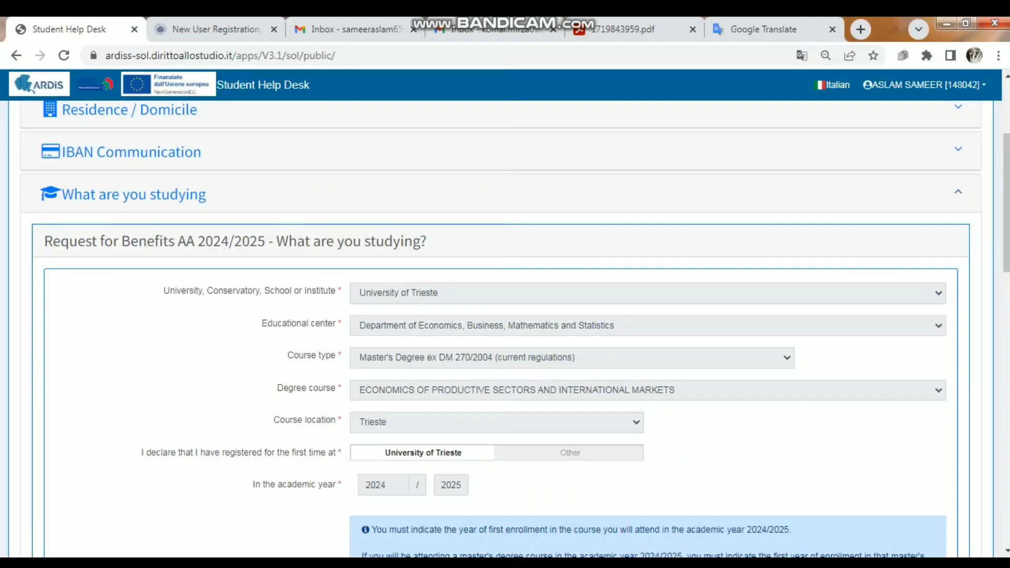
click(959, 192)
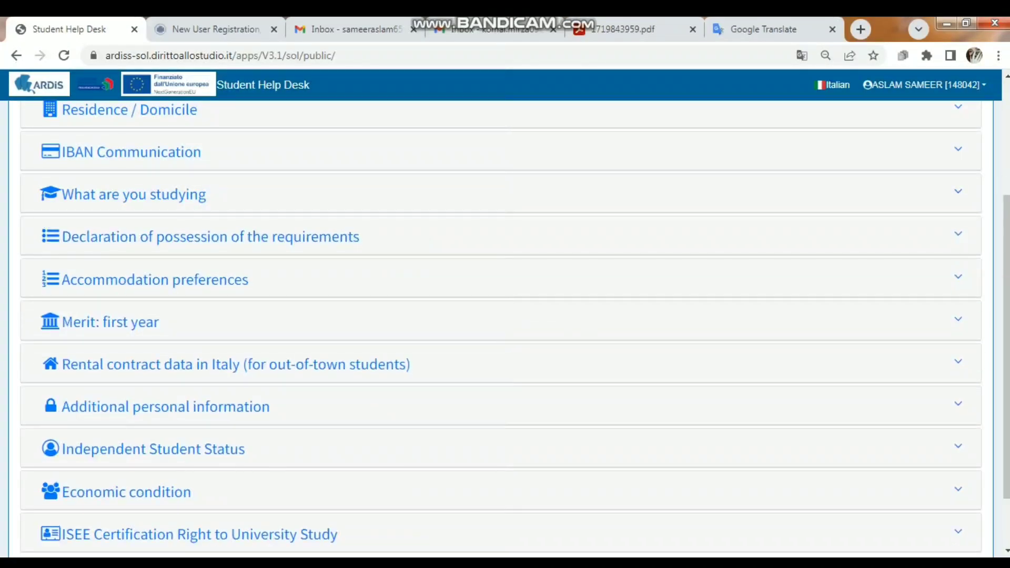
scroll(505, 321, up, 4)
scroll(505, 321, down, 5)
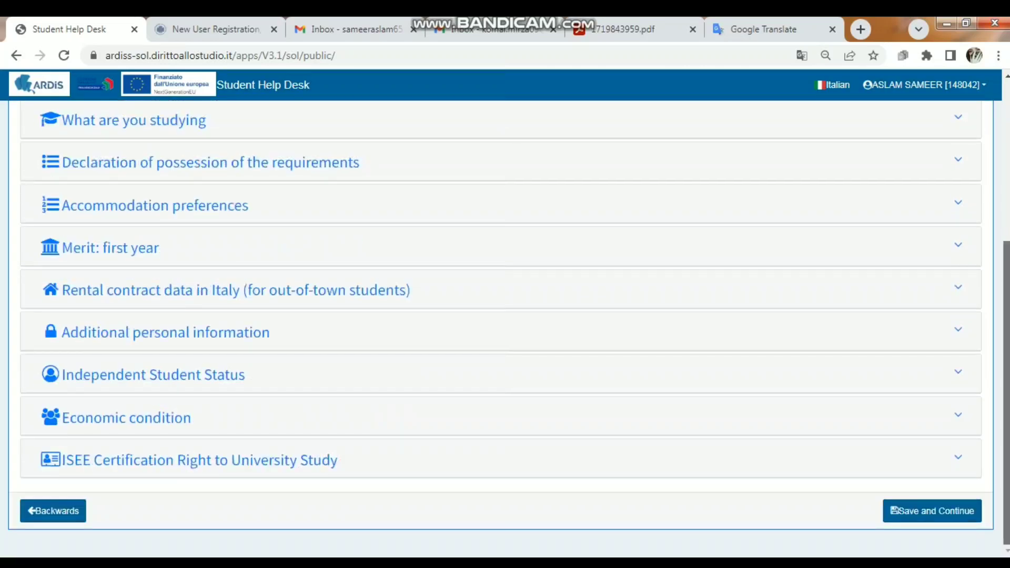
click(933, 511)
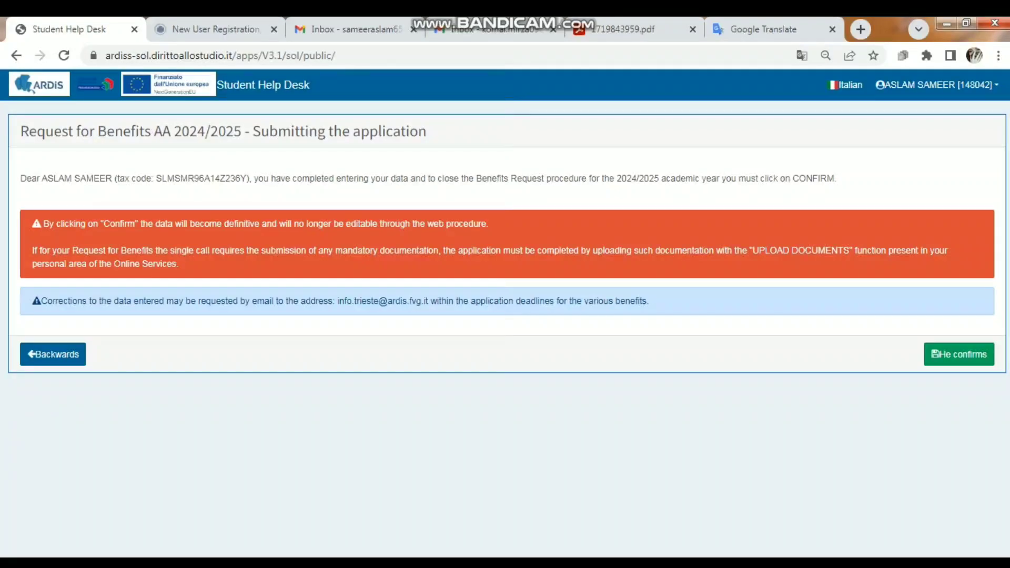
click(960, 355)
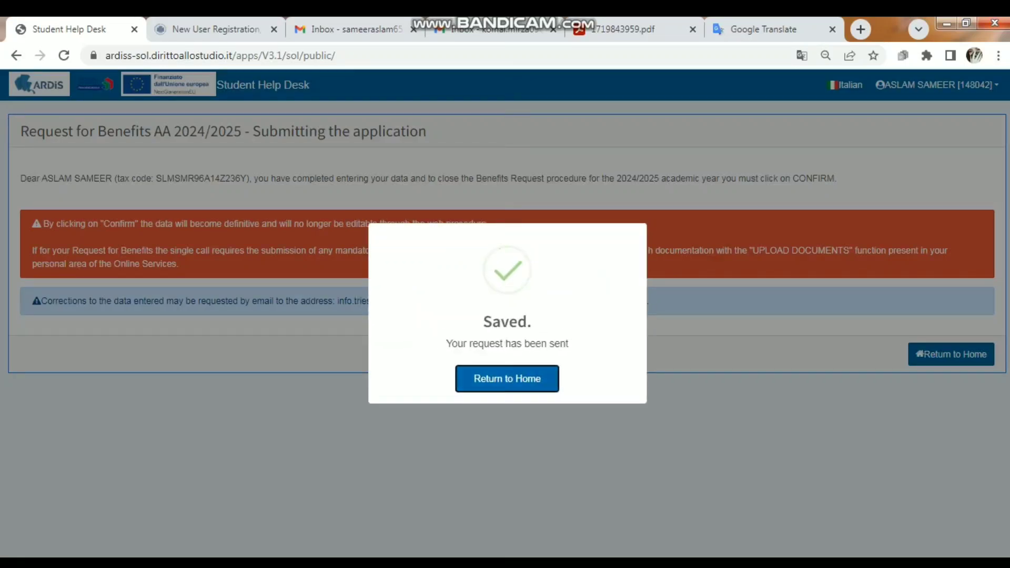
key(Return)
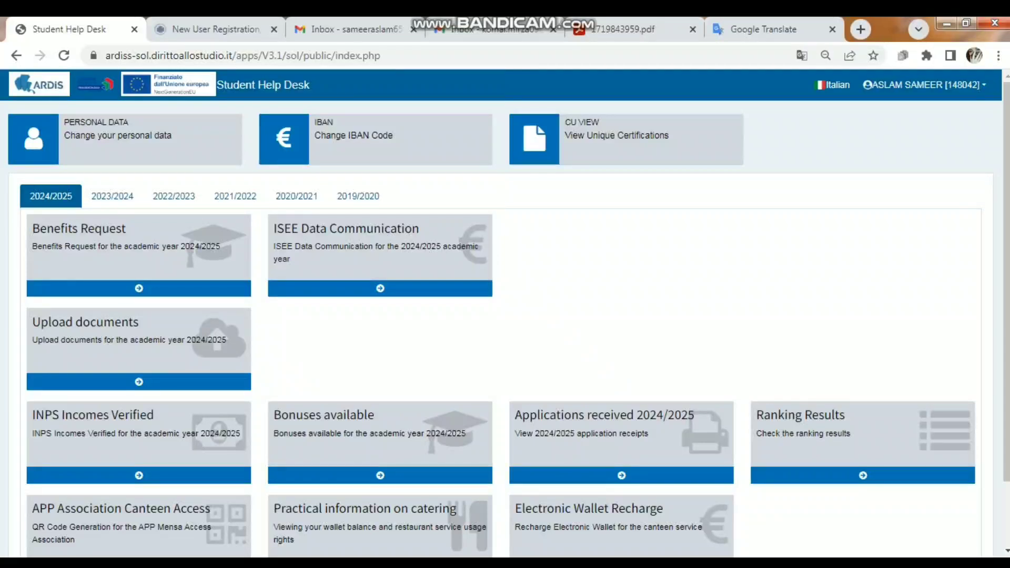
Examine the certificates that can be uploaded for the 2024/2025 benefits request
click(138, 382)
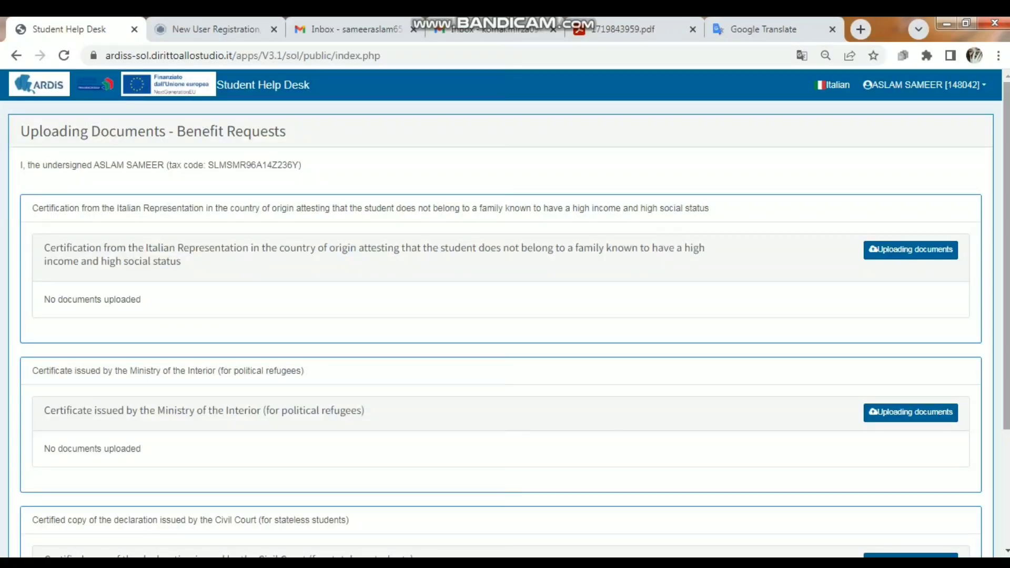
scroll(506, 316, down, 1)
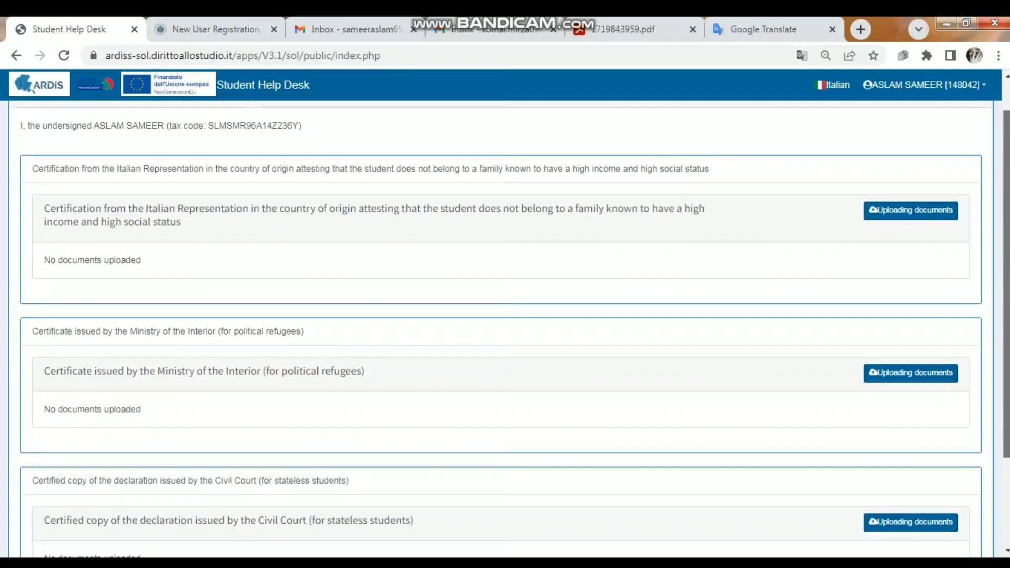
scroll(505, 316, down, 2)
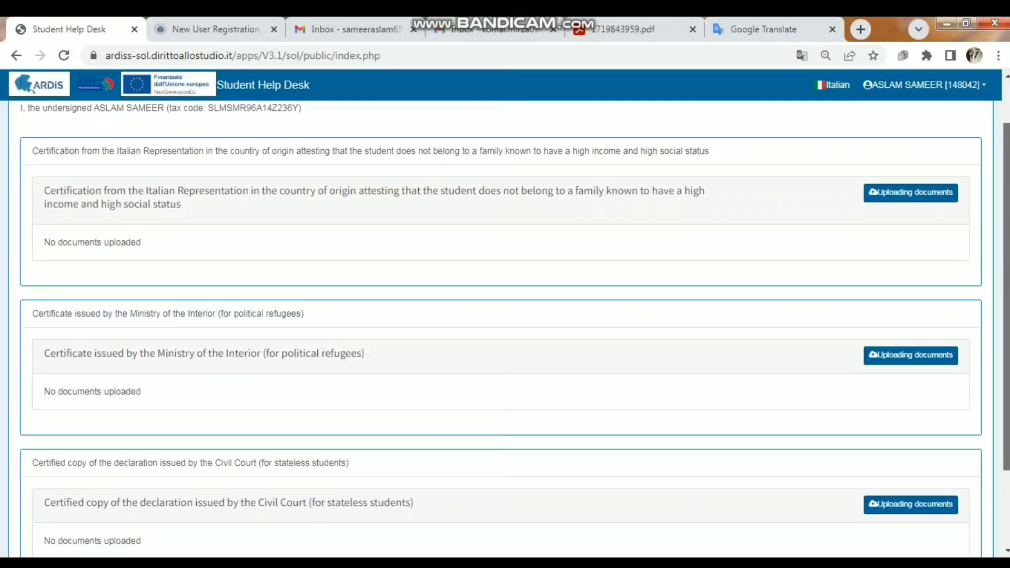
scroll(505, 315, down, 1)
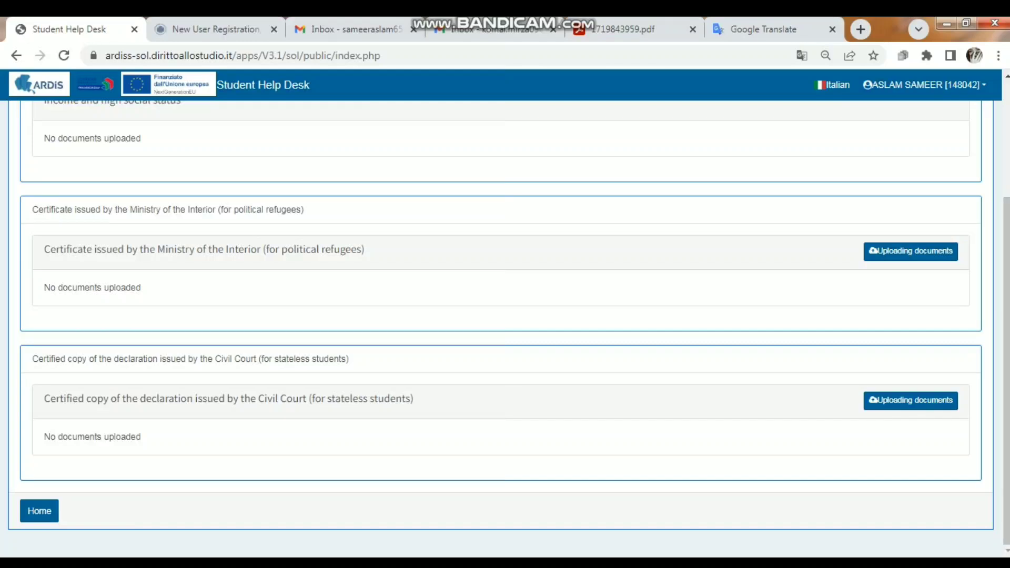
scroll(505, 316, up, 3)
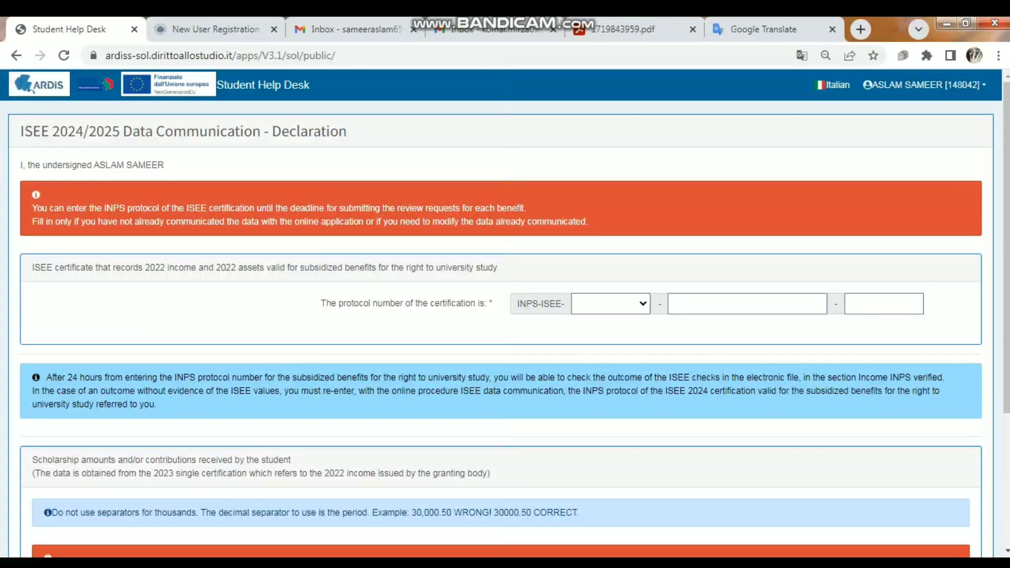
Try to save the ISEE 2024/2025 declaration with protocol year 2024 and NO for scholarships or grants received in 2022, and return home
click(611, 304)
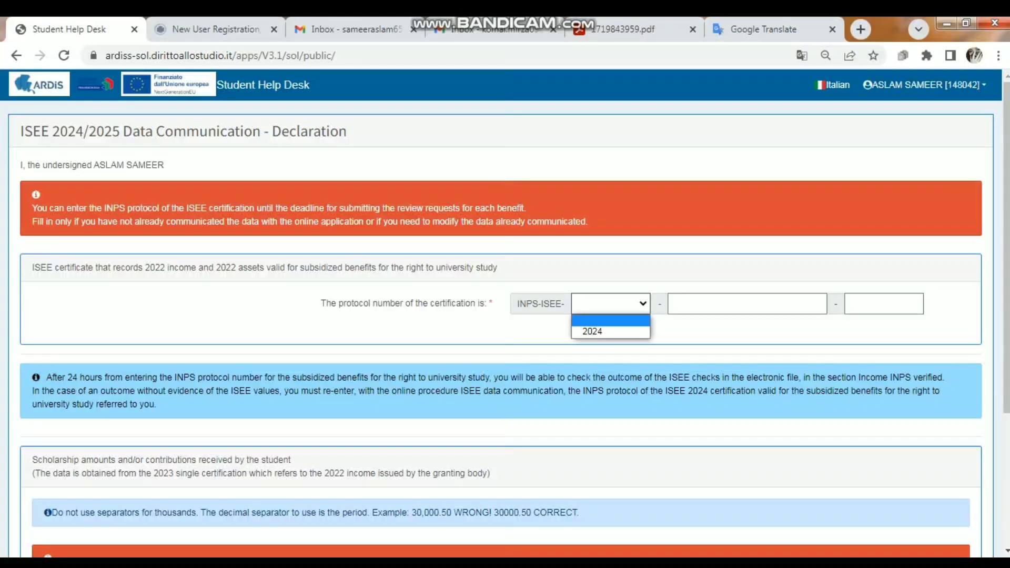
click(611, 332)
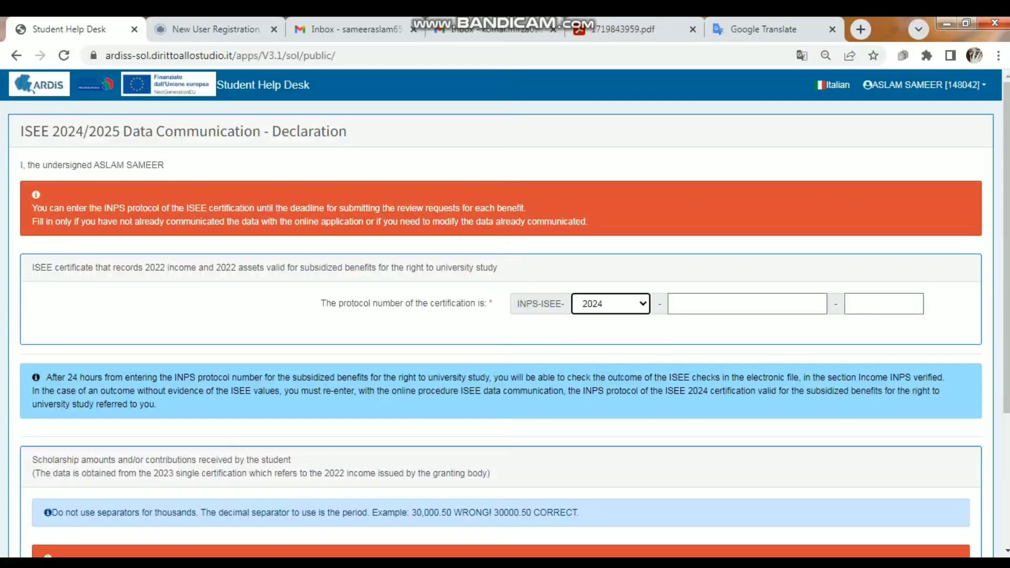
click(748, 304)
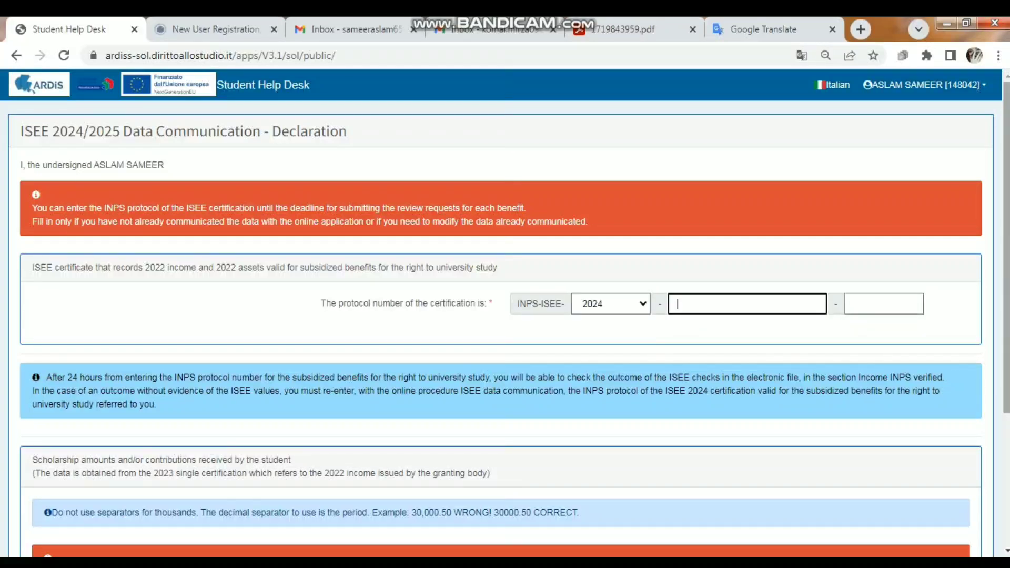
scroll(505, 326, down, 2)
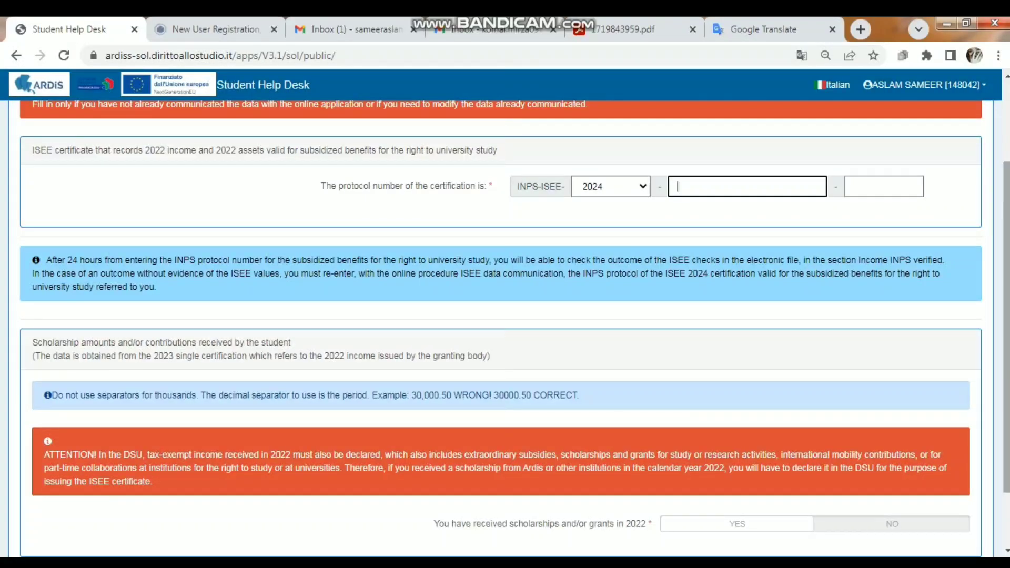
scroll(506, 327, down, 2)
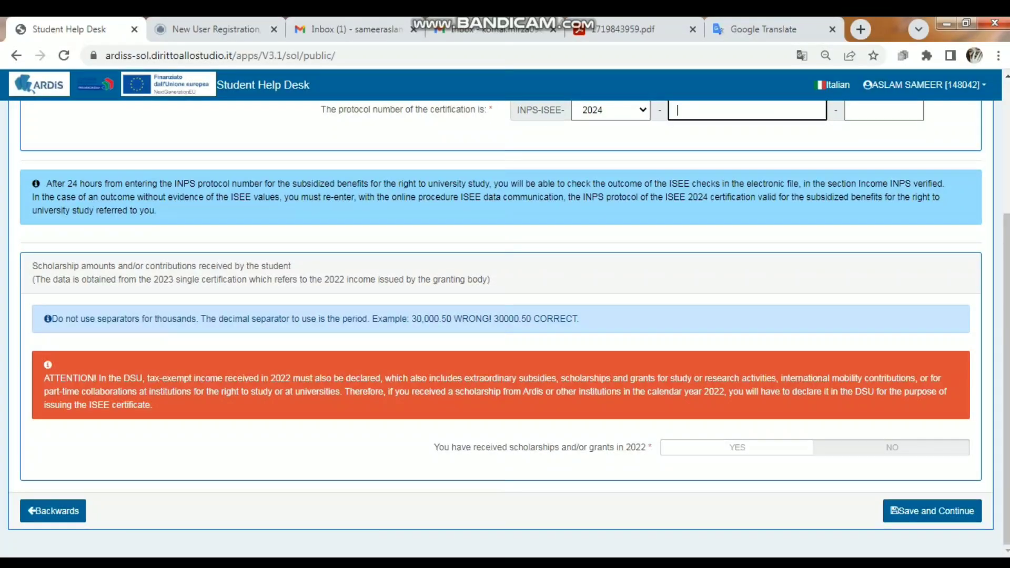
click(892, 448)
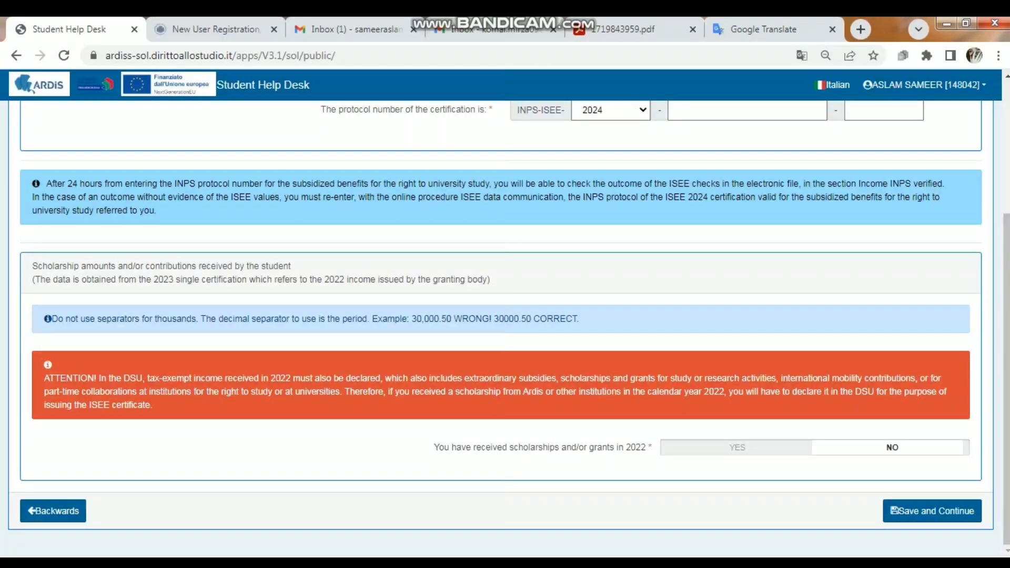
scroll(505, 316, up, 3)
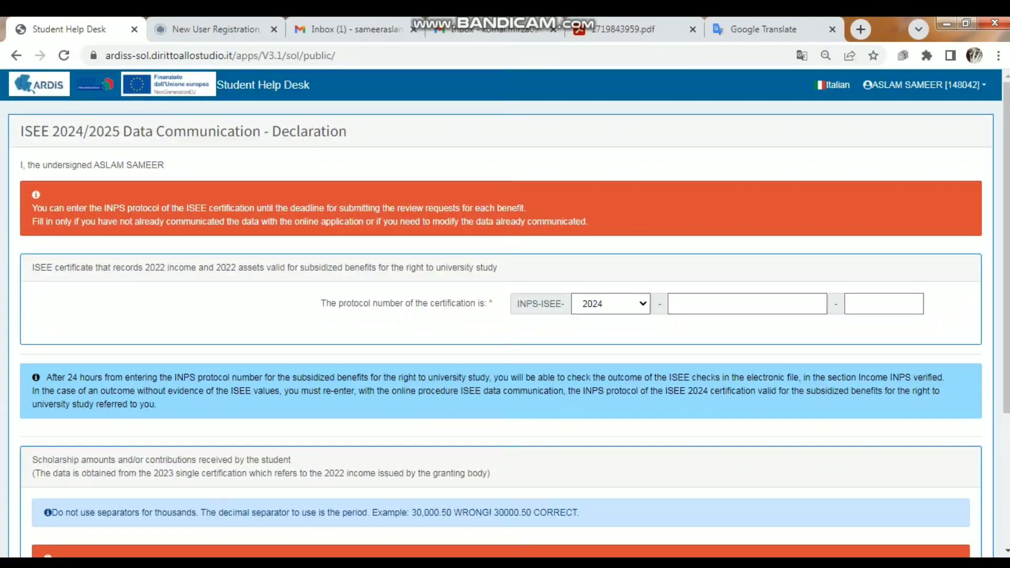
scroll(505, 315, down, 3)
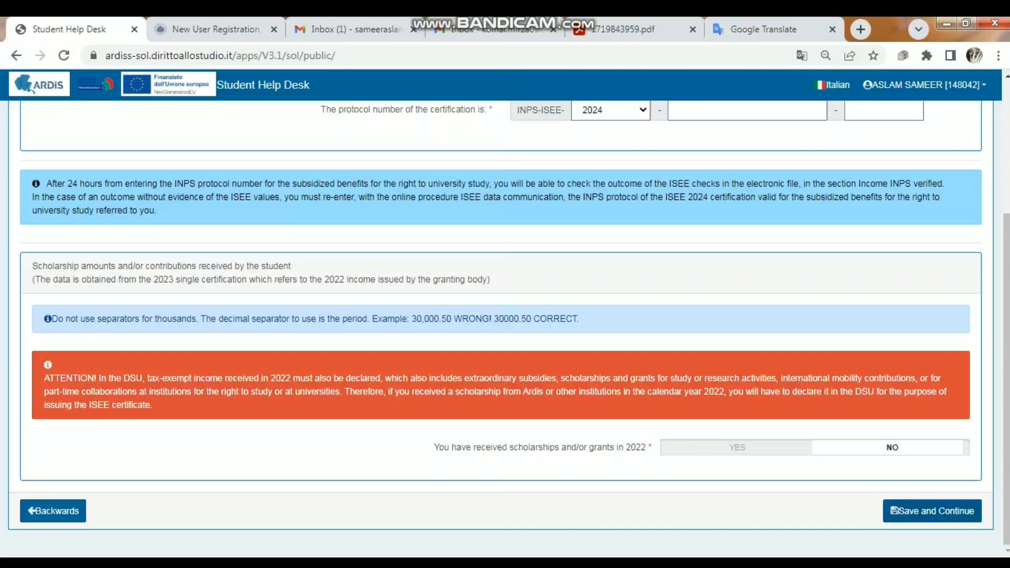
click(932, 511)
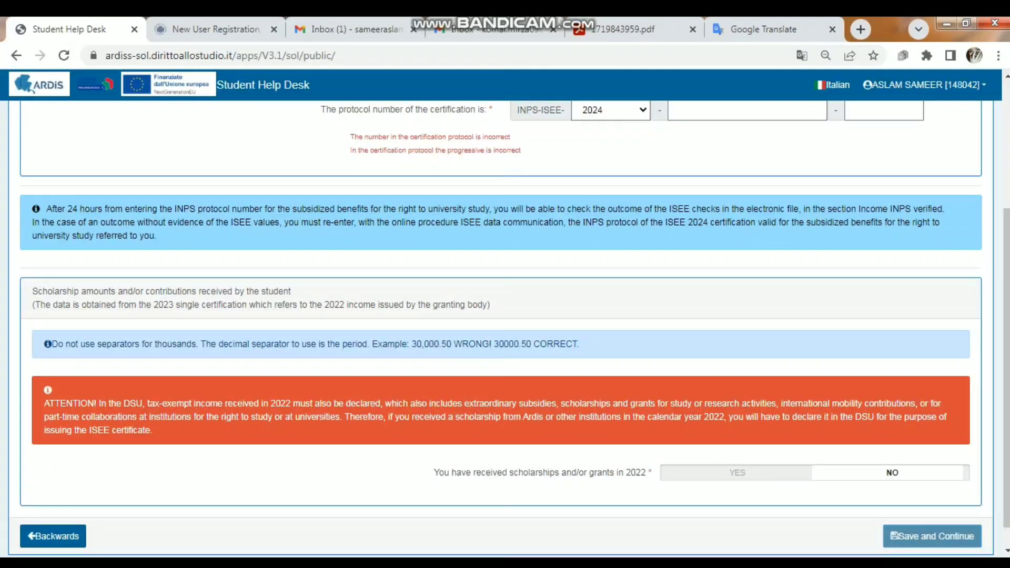
drag(1006, 400, 1007, 284)
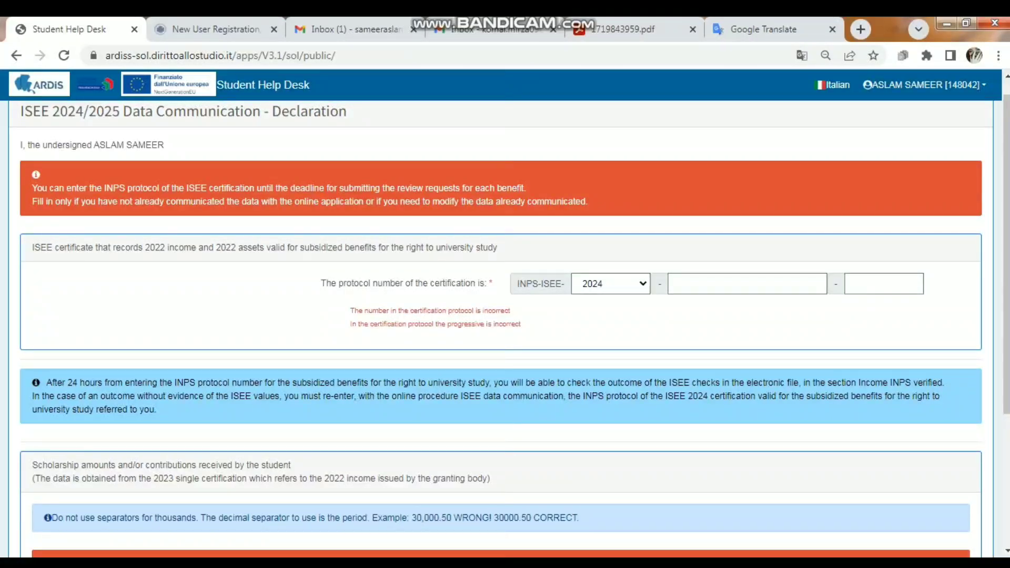
mouse_move(1007, 284)
mouse_down()
mouse_move(1007, 415)
mouse_move(1007, 271)
mouse_up()
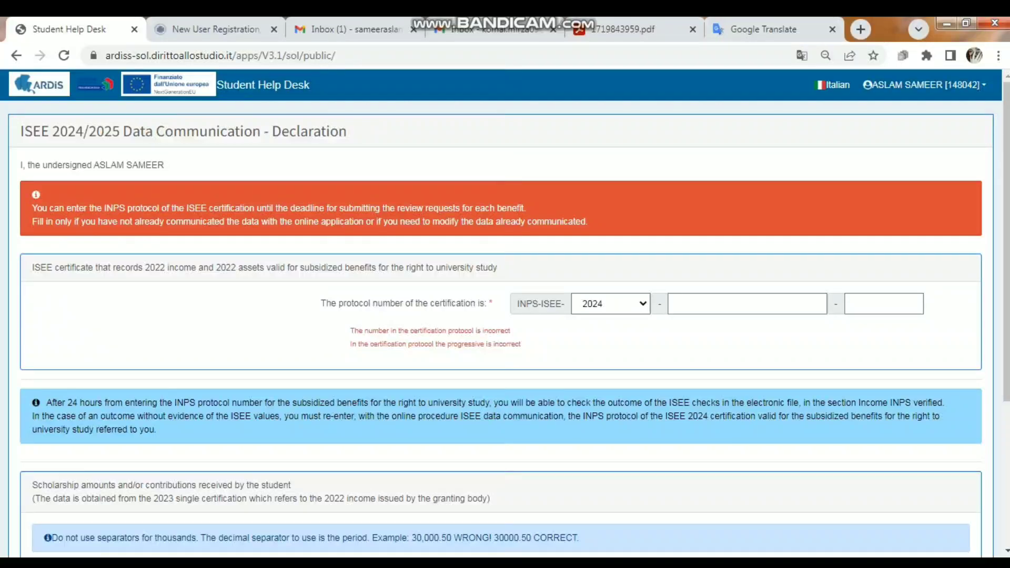
scroll(501, 326, down, 4)
click(53, 511)
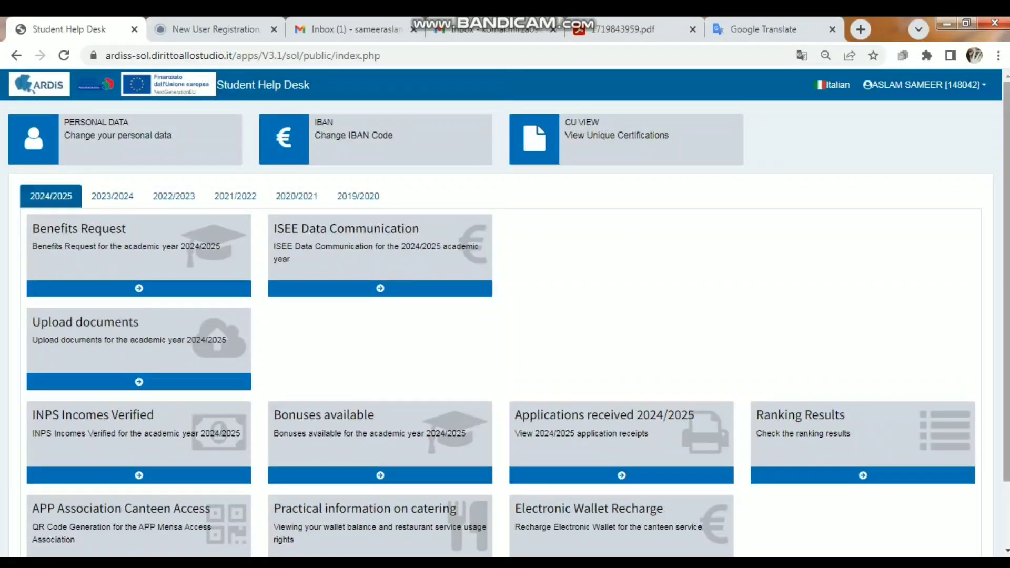
Download the Benefits receipt from the applications received for 2024/2025
scroll(505, 316, down, 3)
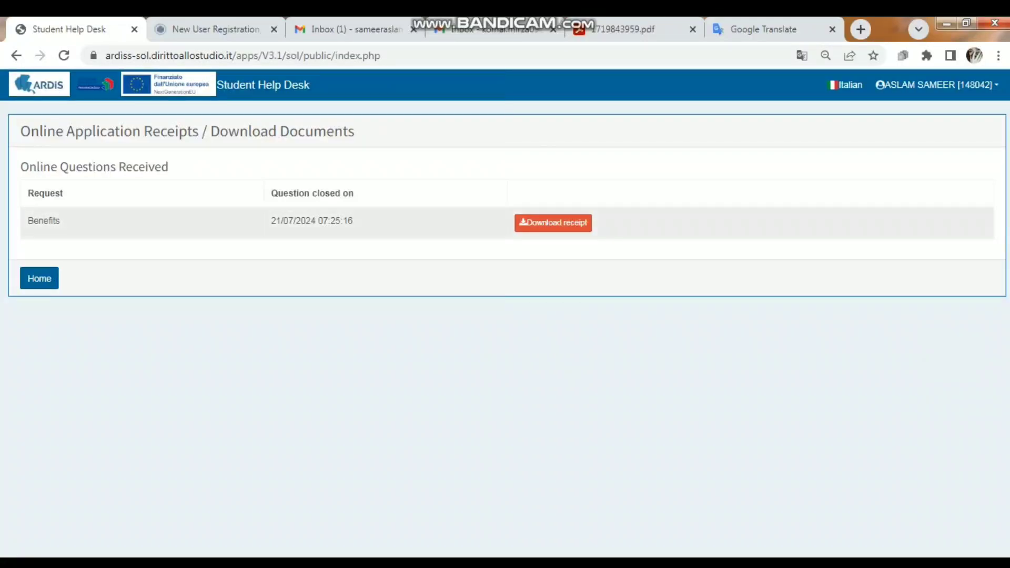
click(553, 223)
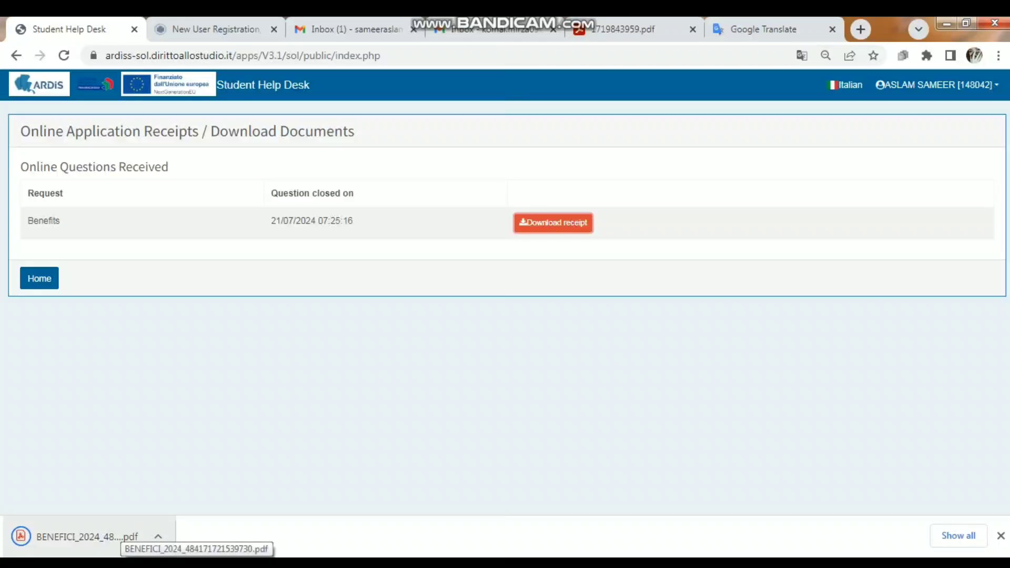
Open the downloaded Benefits receipt PDF, review its data summary through the last page, and return to the Student Help Desk home page
click(119, 536)
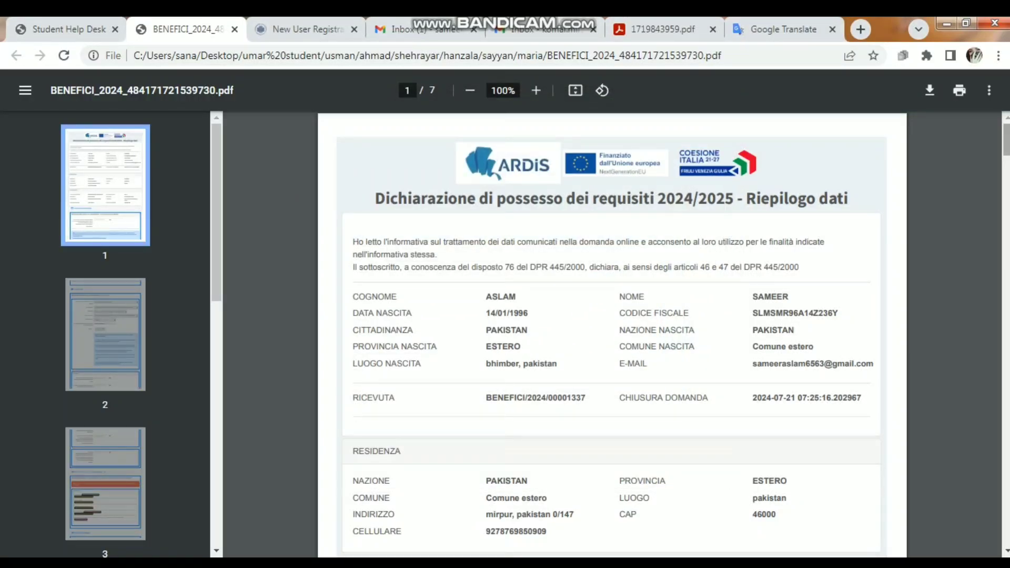
scroll(612, 337, down, 10)
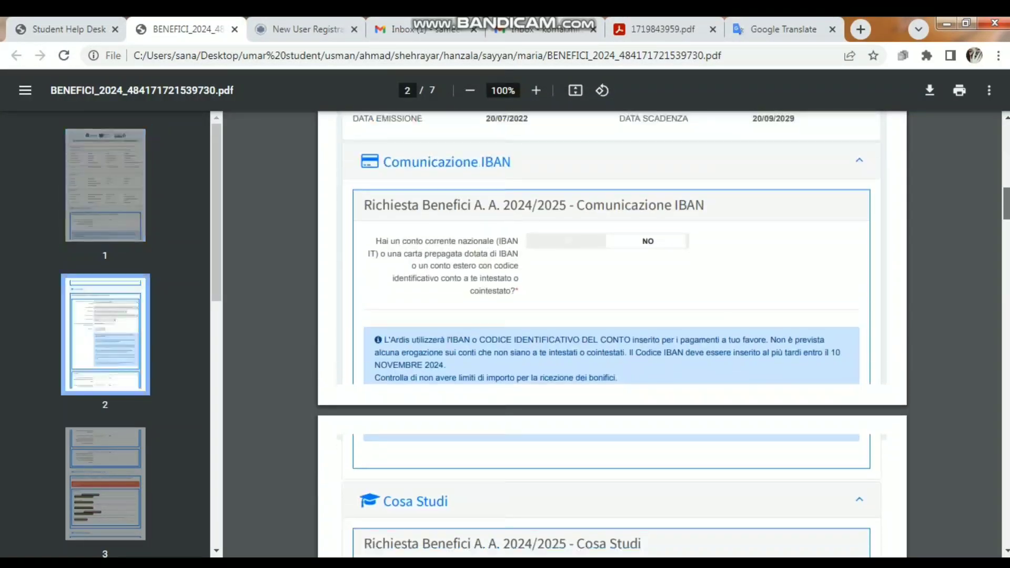
scroll(613, 337, down, 20)
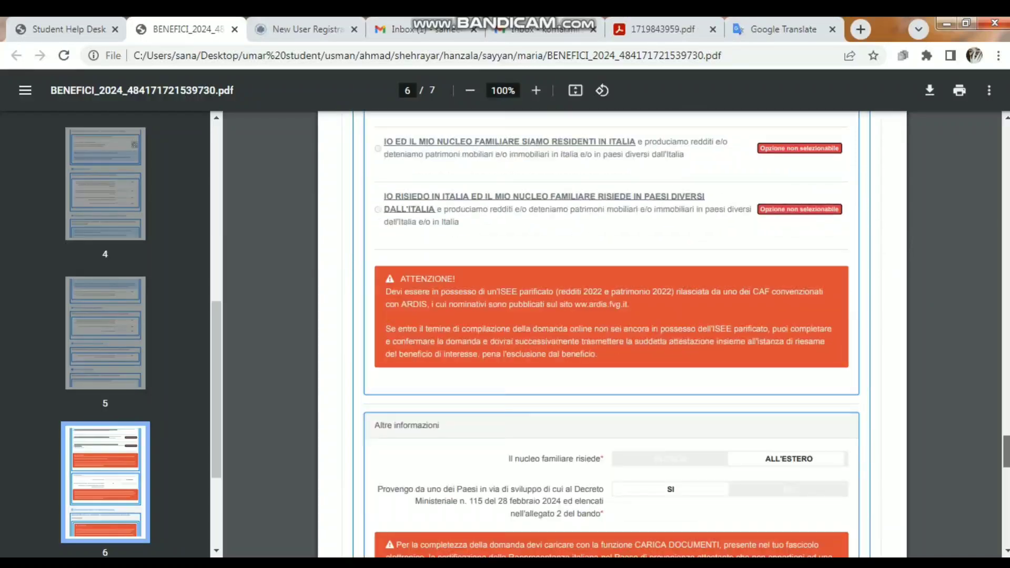
drag(1007, 452, 1007, 496)
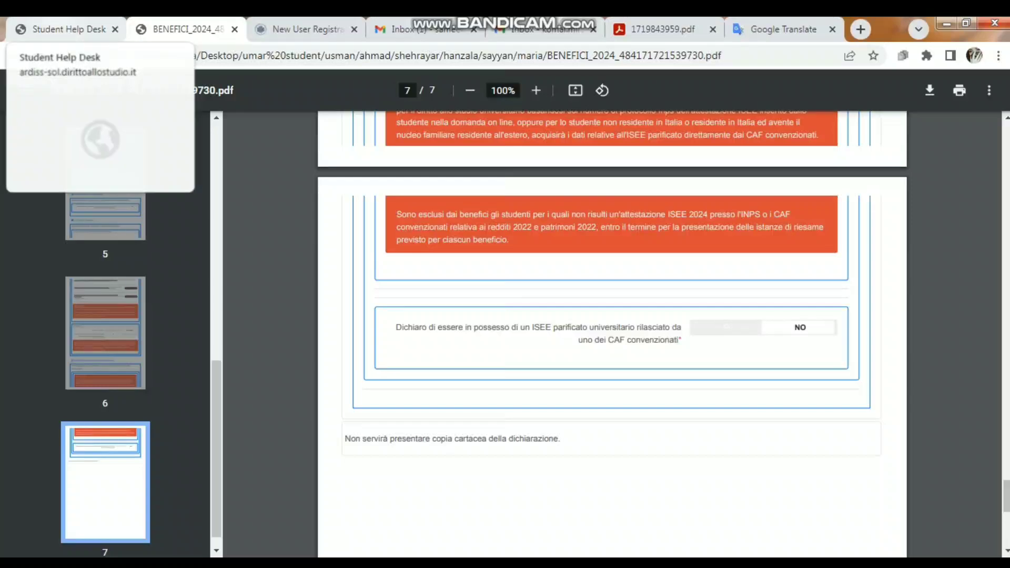
click(67, 29)
click(39, 279)
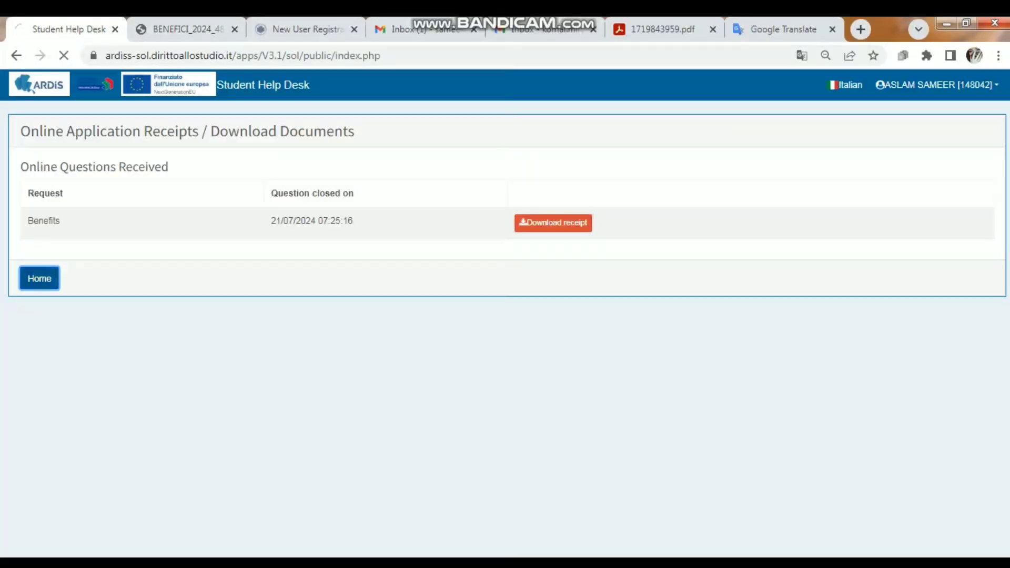
Switch to the Gmail inbox and open the ARDIS email "Conferma registrazione Richiesta Benefici"
click(405, 29)
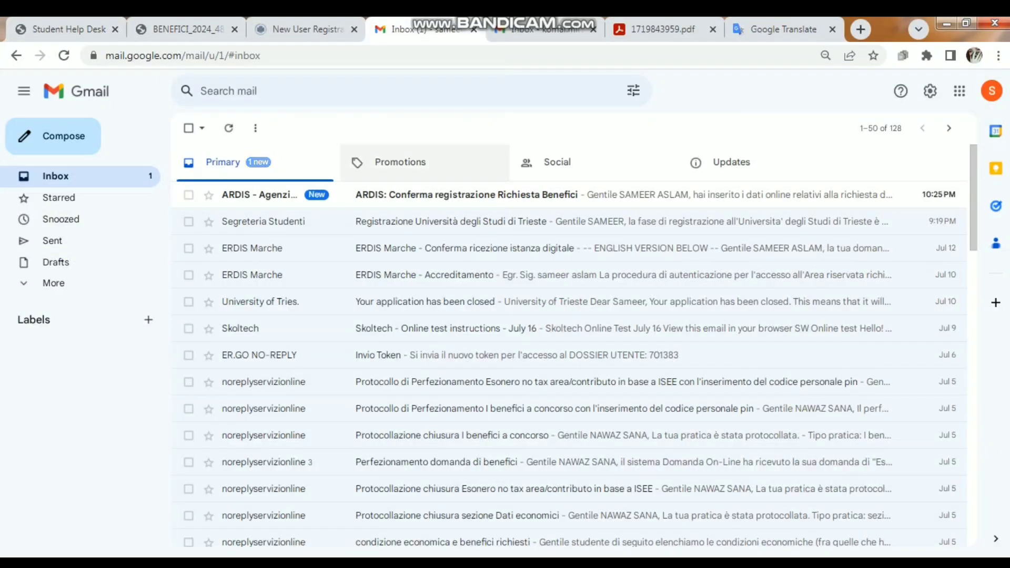
click(463, 195)
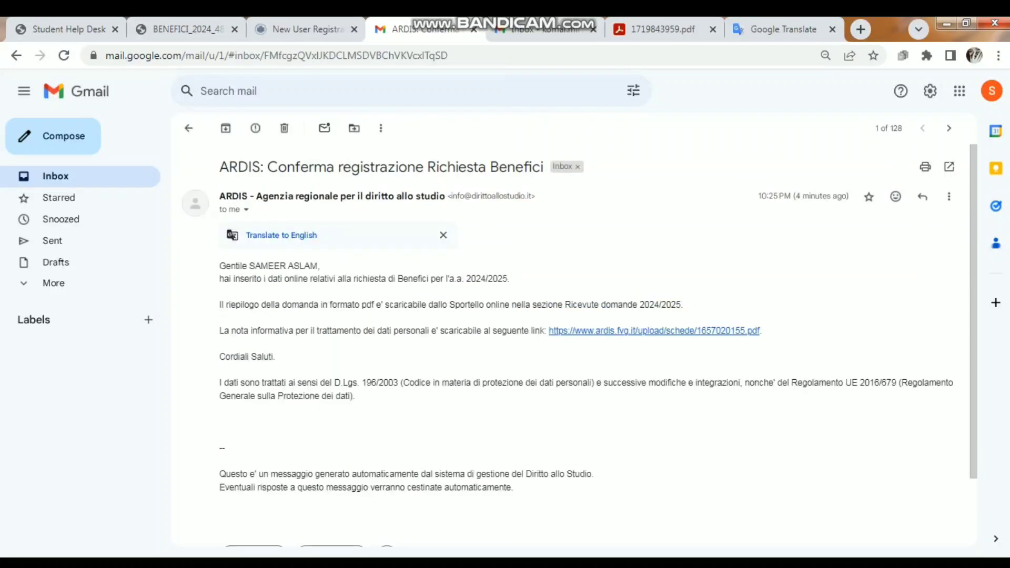
Return to the Student Help Desk, try to check the 2024/2025 ranking results, and dismiss the notice
click(68, 29)
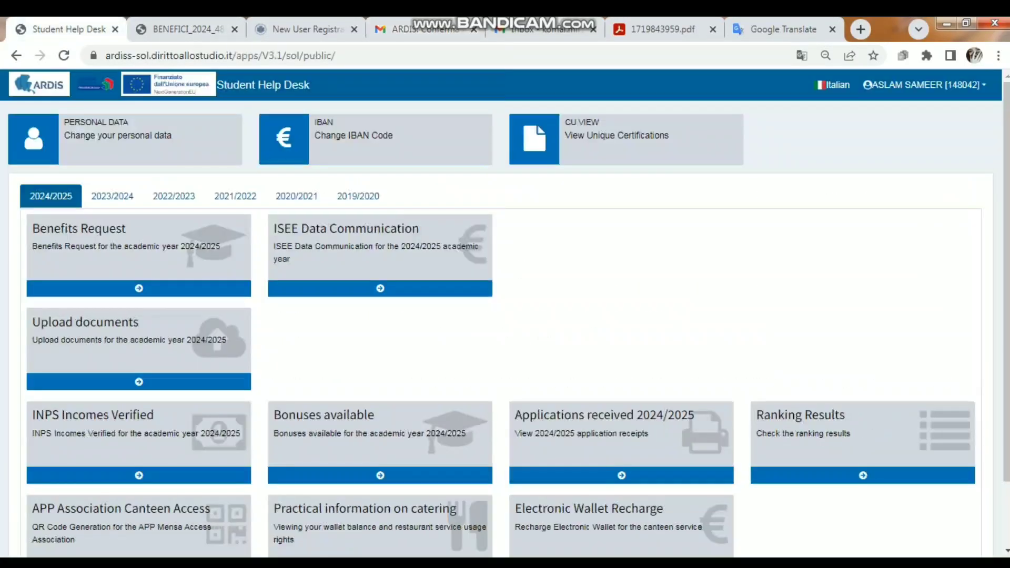
click(863, 476)
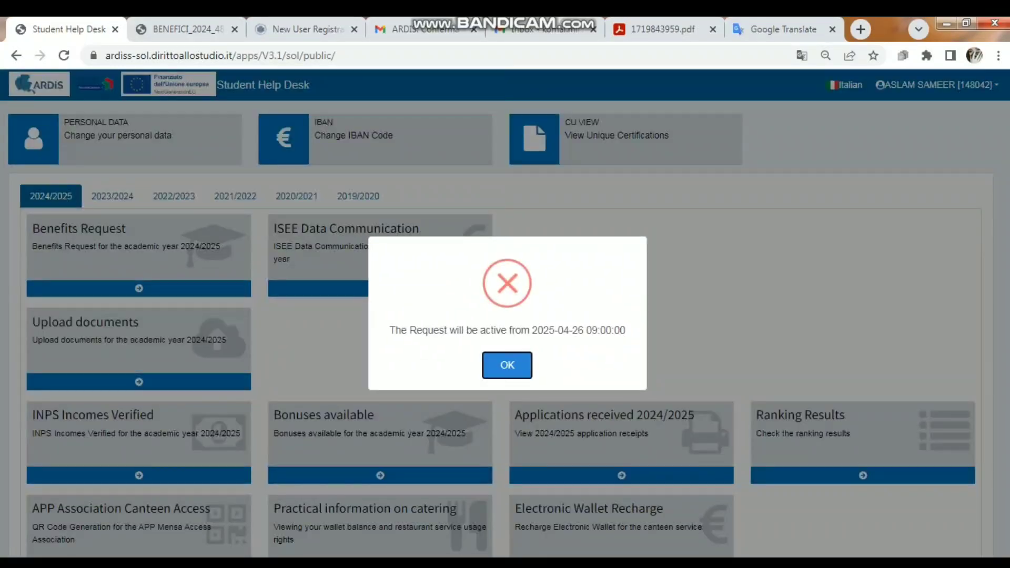
key(Return)
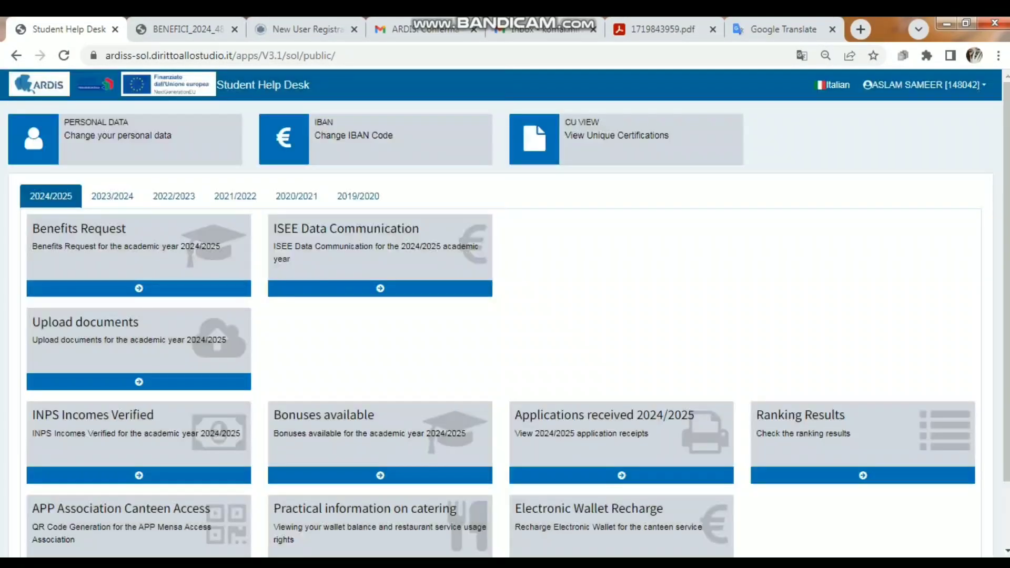